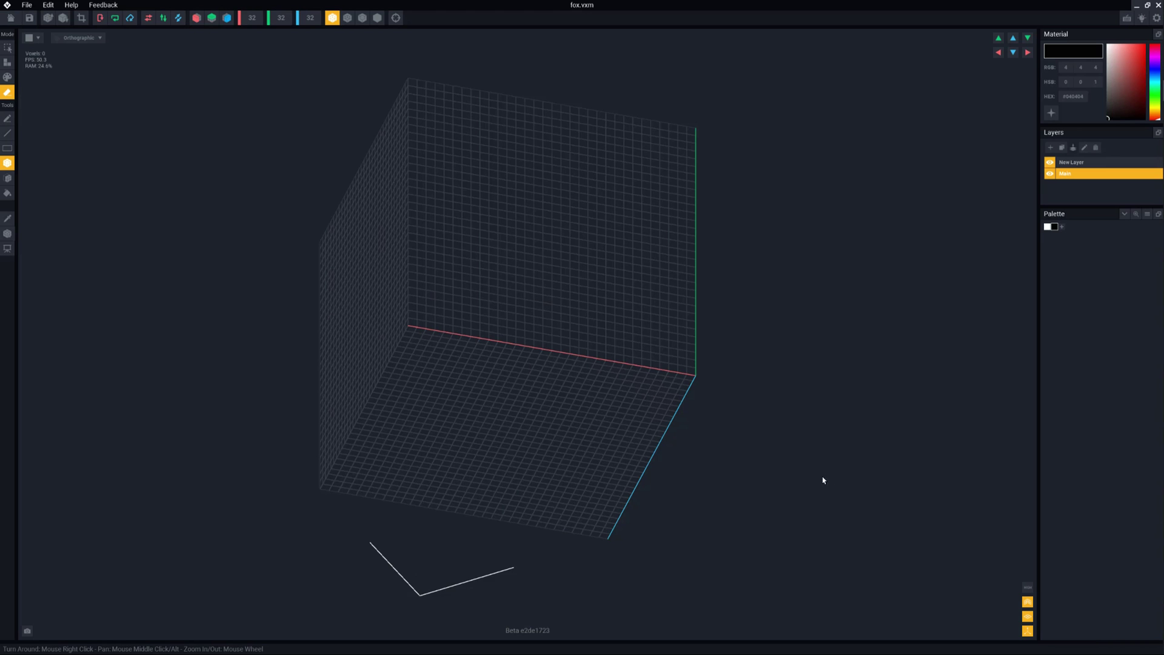
Hide the wall grids and the floor grid of the modelling volume, and turn both back on.
{"action": "right_click_drag", "start_coordinate": [712, 494], "coordinate": [507, 307]}
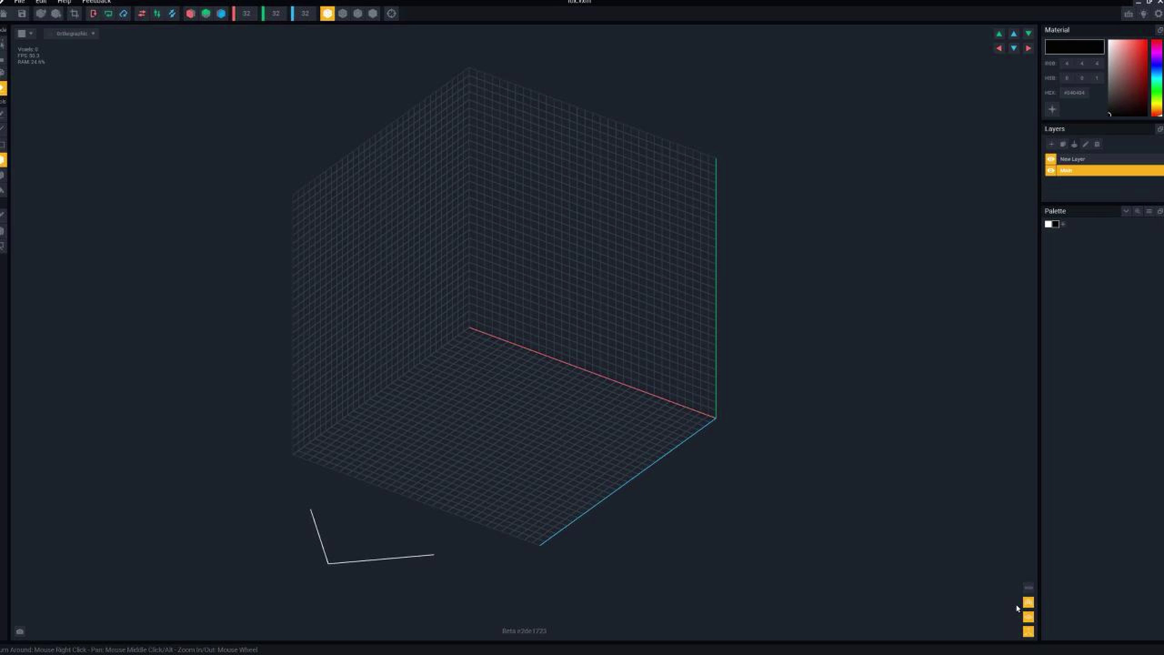
{"action": "left_click", "coordinate": [1029, 602]}
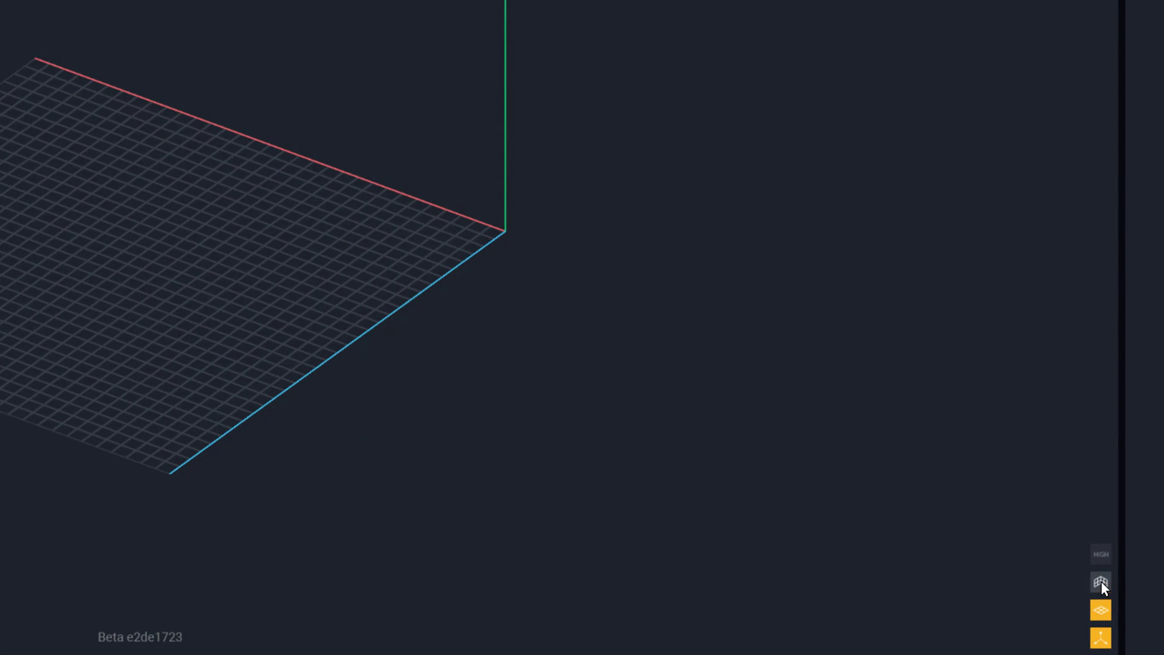
{"action": "left_click", "coordinate": [1101, 610]}
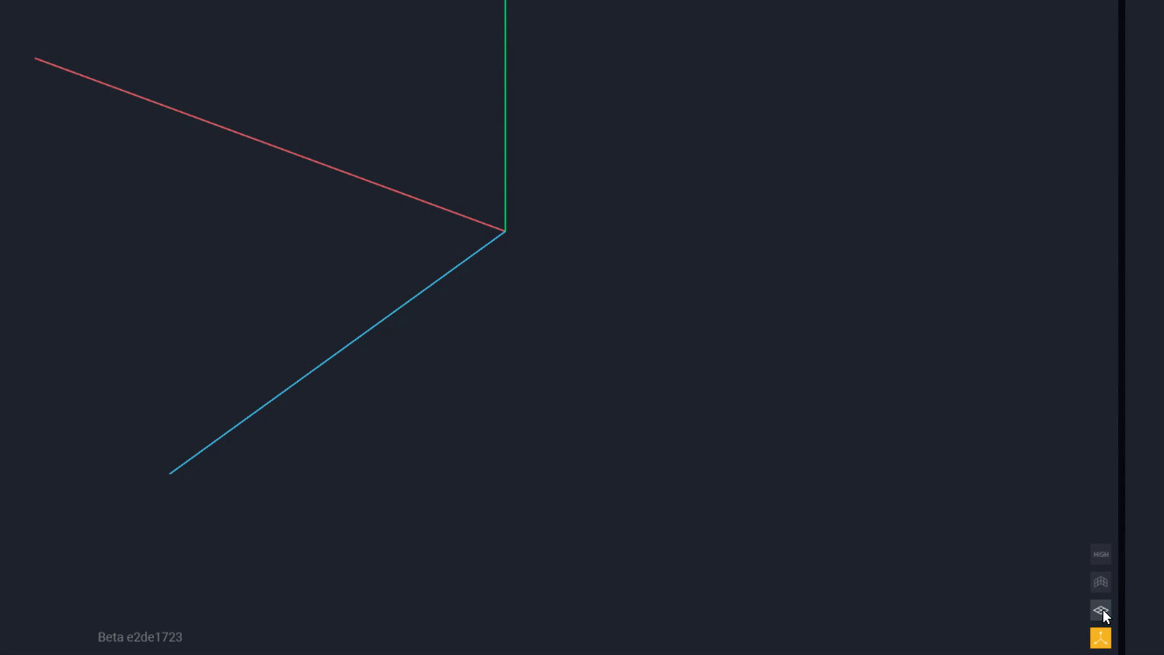
{"action": "left_click", "coordinate": [1103, 610]}
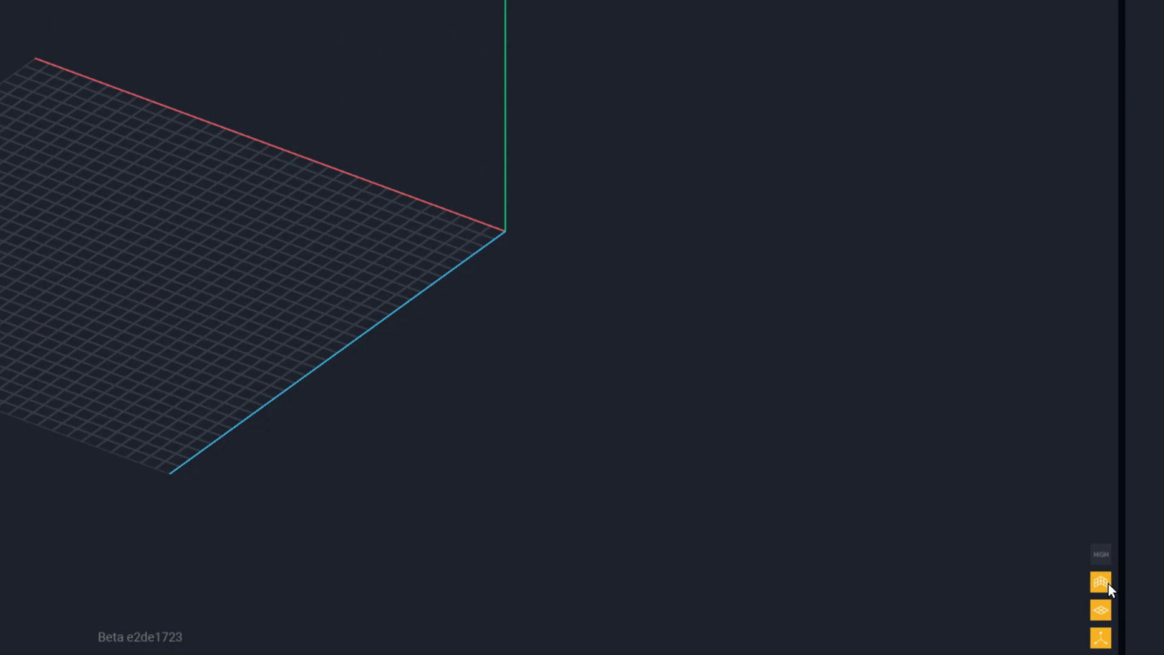
{"action": "left_click", "coordinate": [1107, 583]}
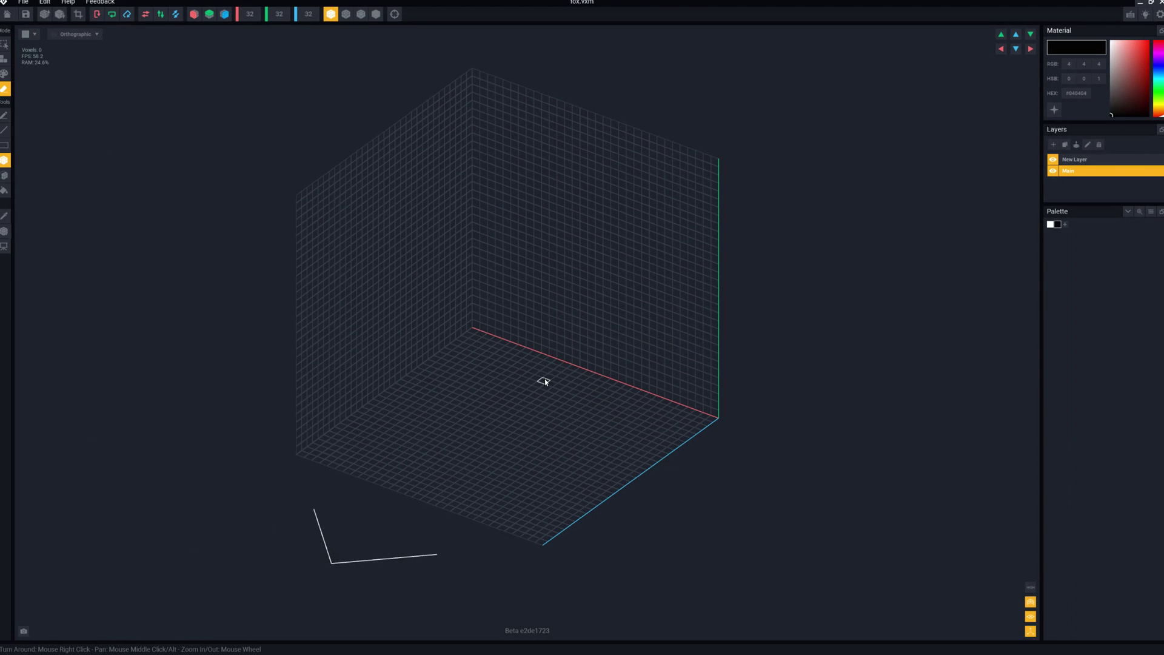
Examine the empty modelling volume from several angles and distances, and re-centre the camera on it.
{"action": "right_click_drag", "start_coordinate": [539, 372], "coordinate": [538, 369]}
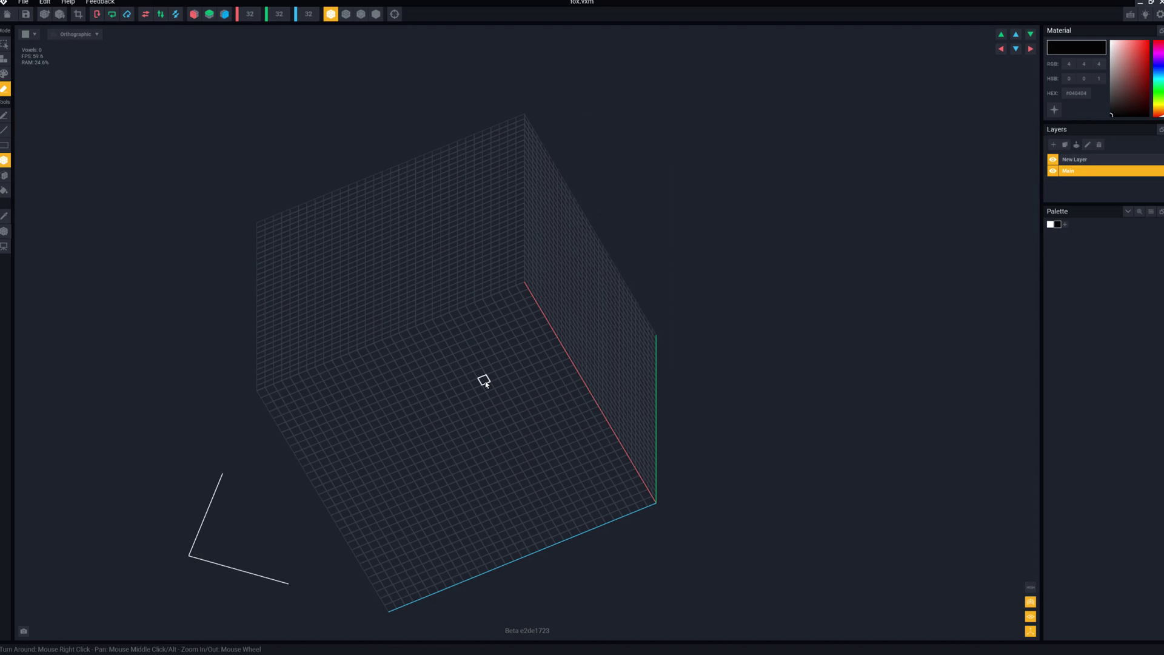
{"action": "mouse_move", "coordinate": [485, 381]}
{"action": "right_mouse_down"}
{"action": "mouse_move", "coordinate": [494, 367]}
{"action": "mouse_move", "coordinate": [486, 378]}
{"action": "right_mouse_up"}
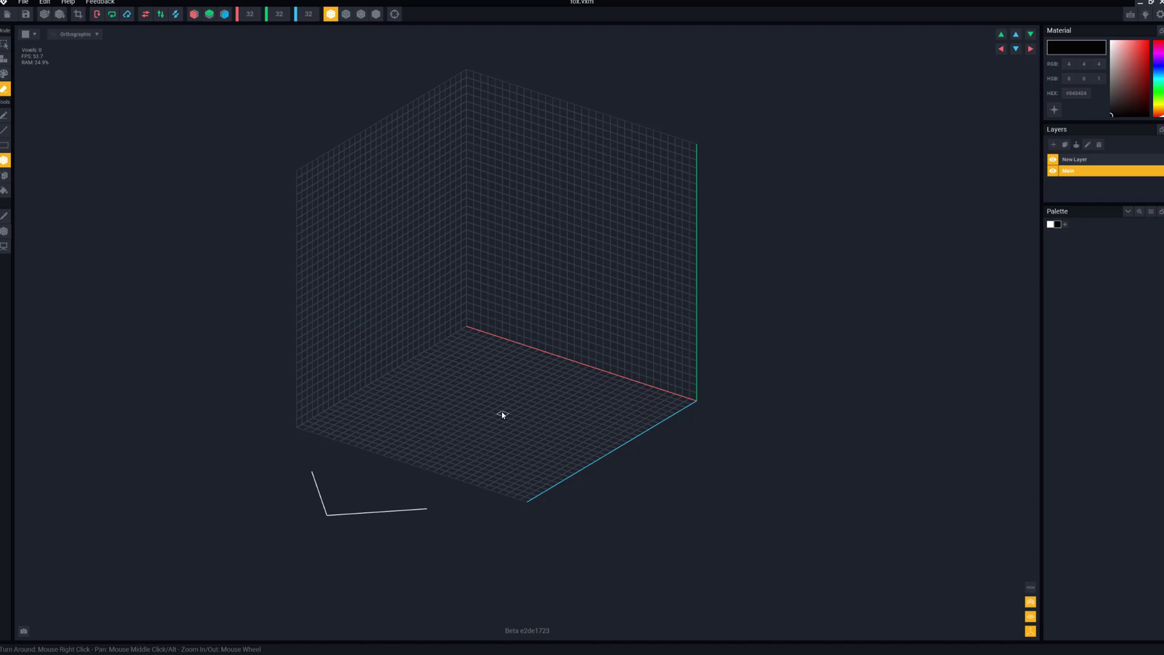
{"action": "scroll", "coordinate": [500, 417], "scroll_direction": "up", "scroll_amount": 4}
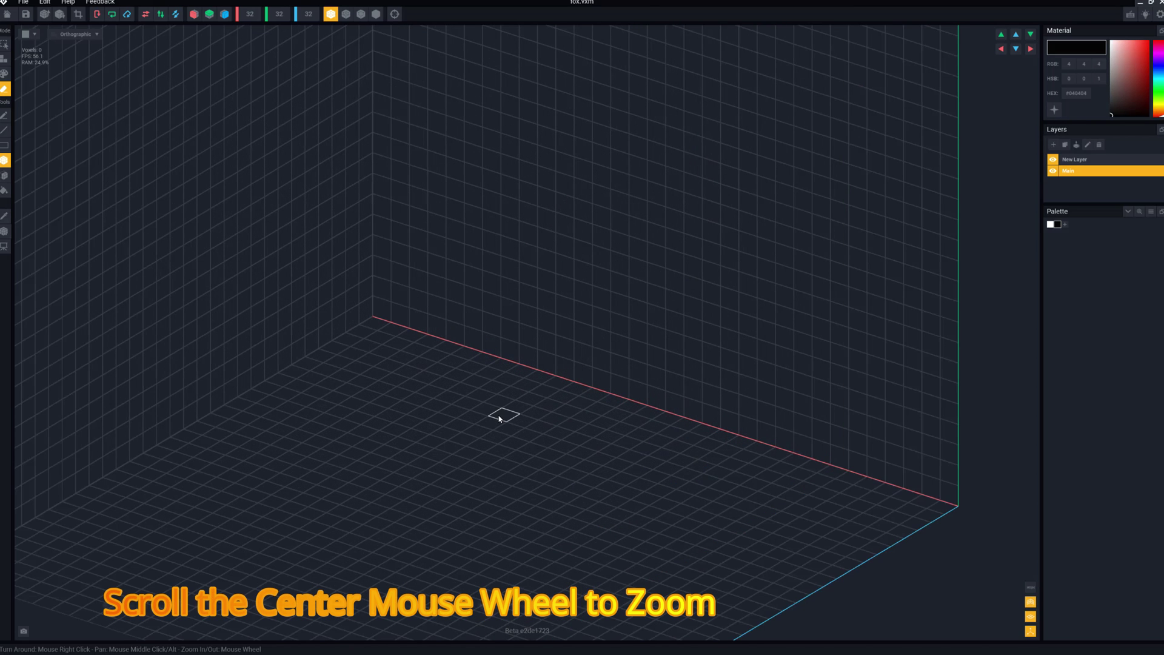
{"action": "scroll", "coordinate": [500, 419], "scroll_direction": "down", "scroll_amount": 5}
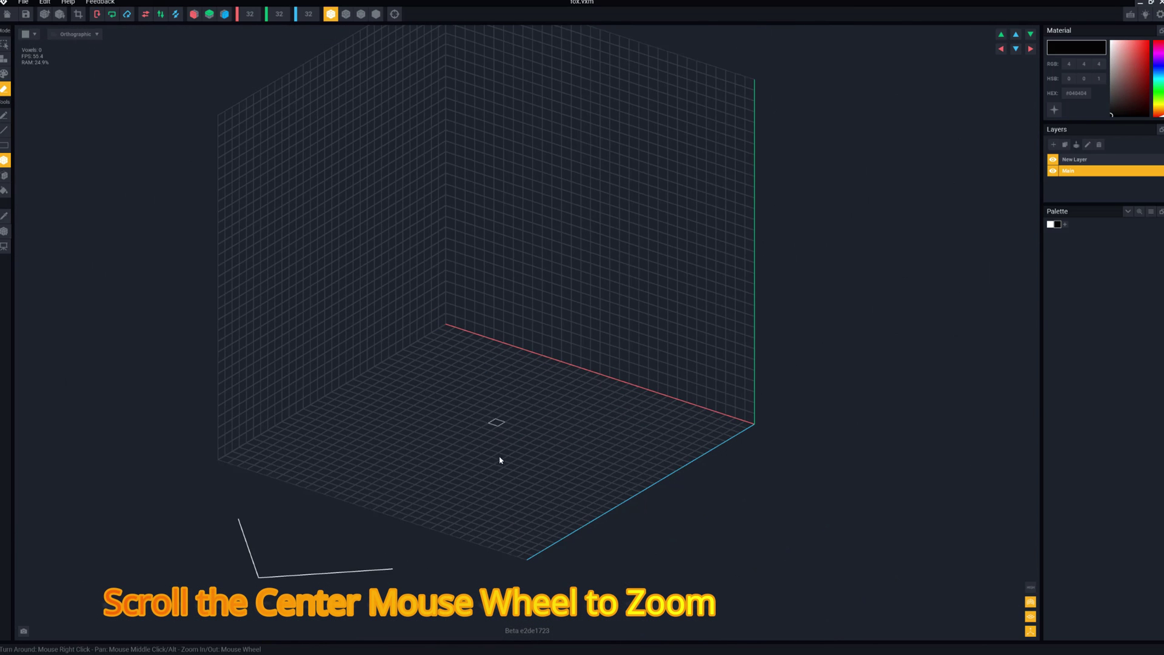
{"action": "scroll", "coordinate": [513, 528], "scroll_direction": "up", "scroll_amount": 4}
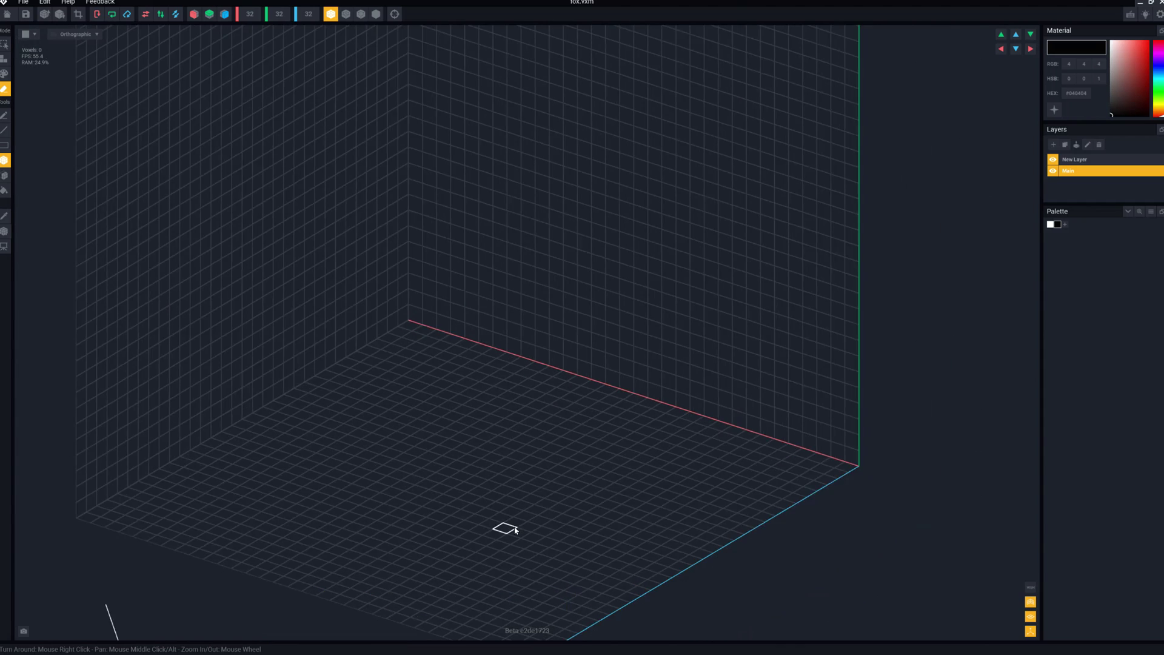
{"action": "scroll", "coordinate": [515, 530], "scroll_direction": "down", "scroll_amount": 4}
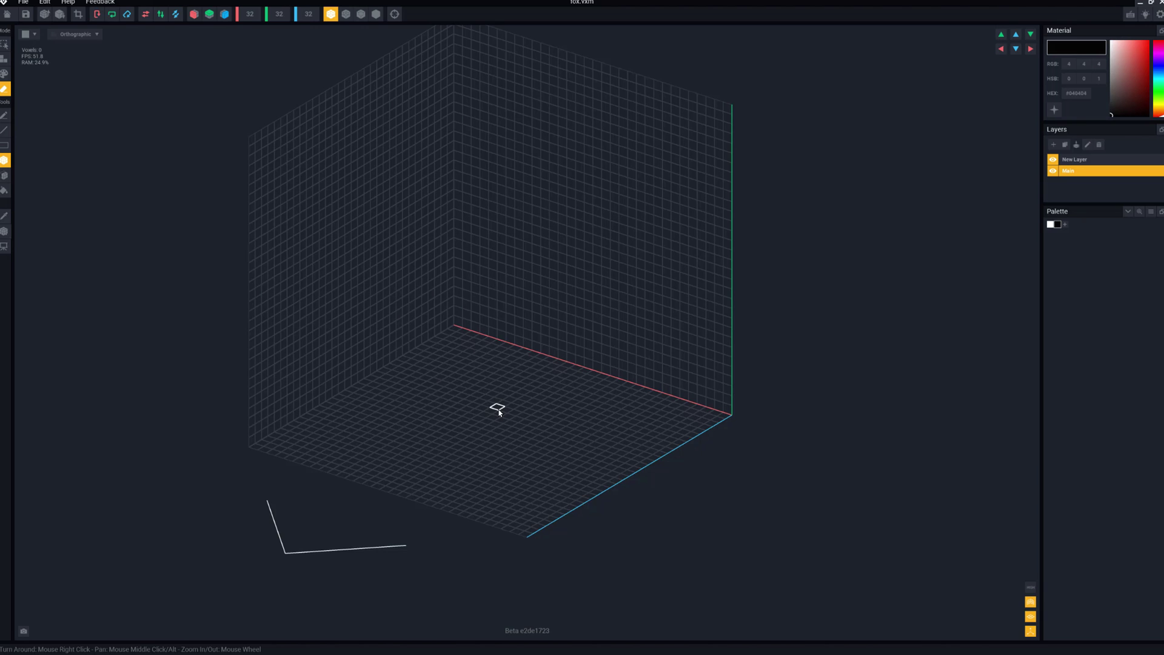
{"action": "middle_click_drag", "start_coordinate": [499, 413], "coordinate": [547, 391]}
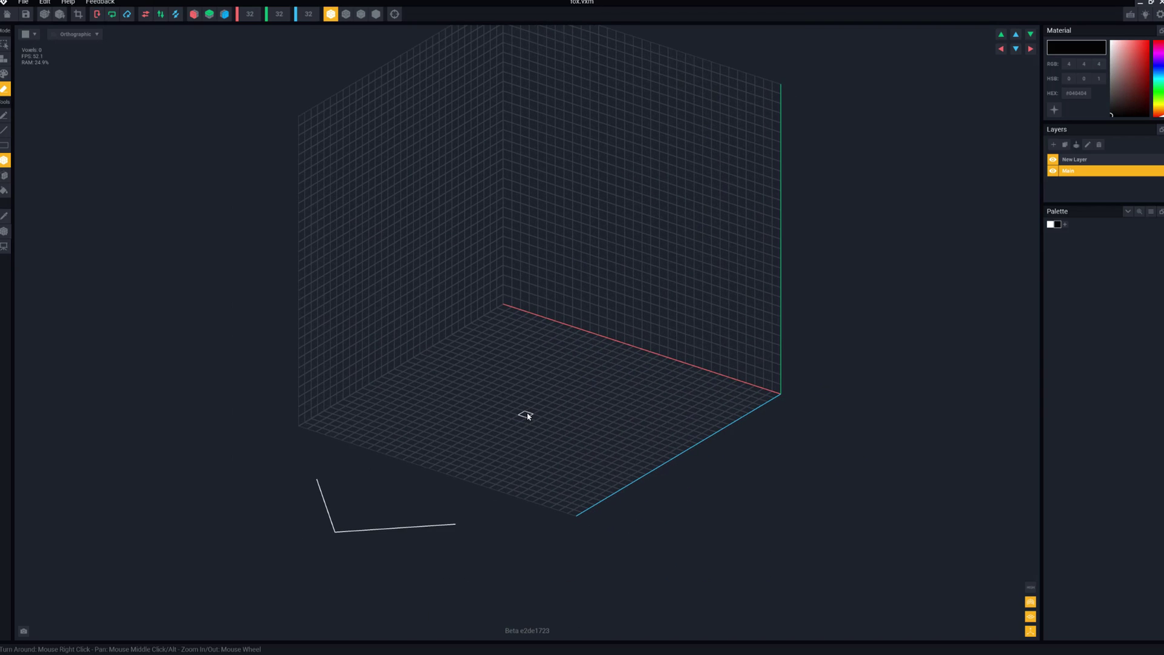
{"action": "middle_click_drag", "start_coordinate": [668, 394], "coordinate": [346, 364]}
{"action": "right_click_drag", "start_coordinate": [619, 392], "coordinate": [471, 393]}
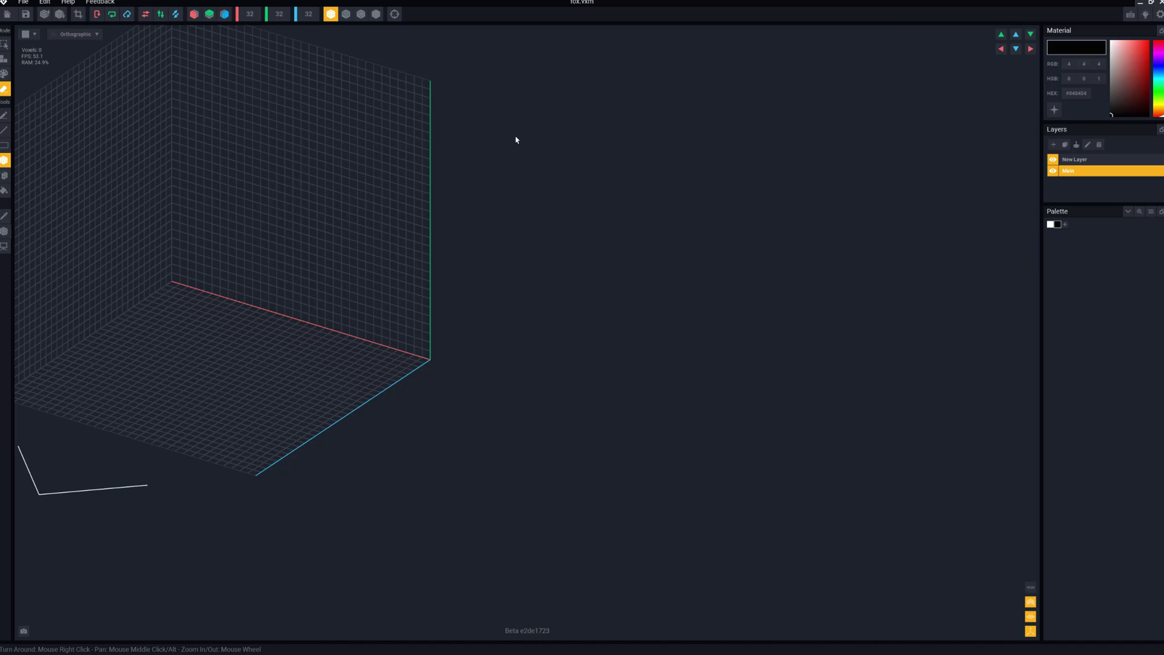
{"action": "left_click", "coordinate": [395, 14]}
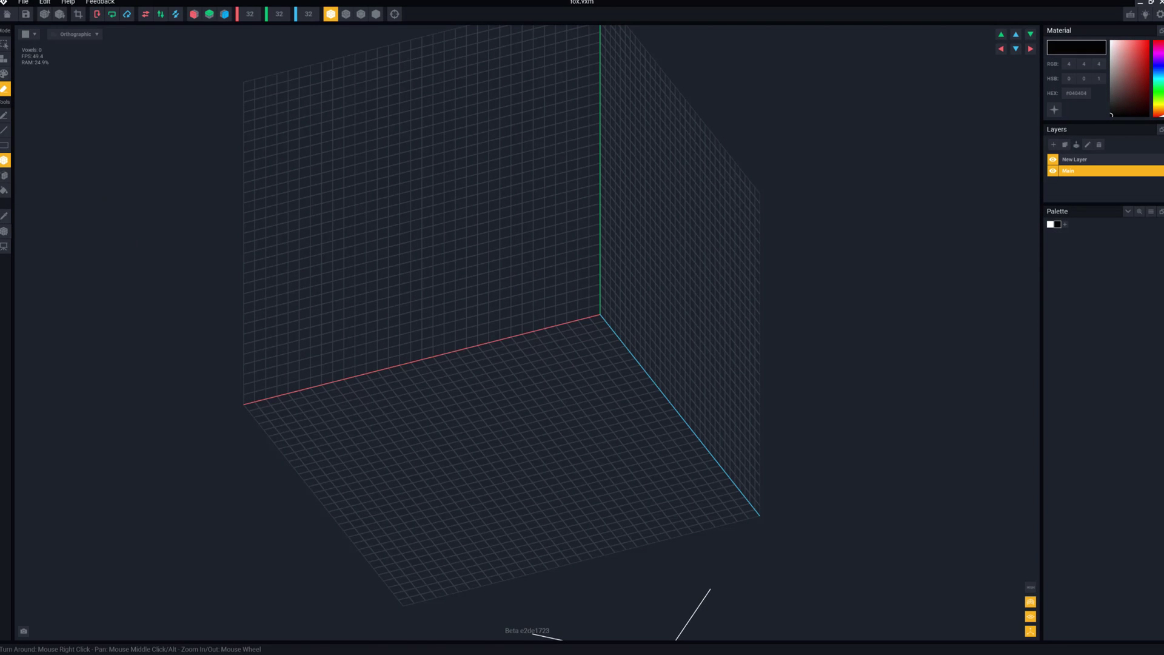
Switch to MagicaVoxel and examine the reference fox model from the front and the side.
{"action": "left_click_drag", "start_coordinate": [0, 55], "coordinate": [414, 61]}
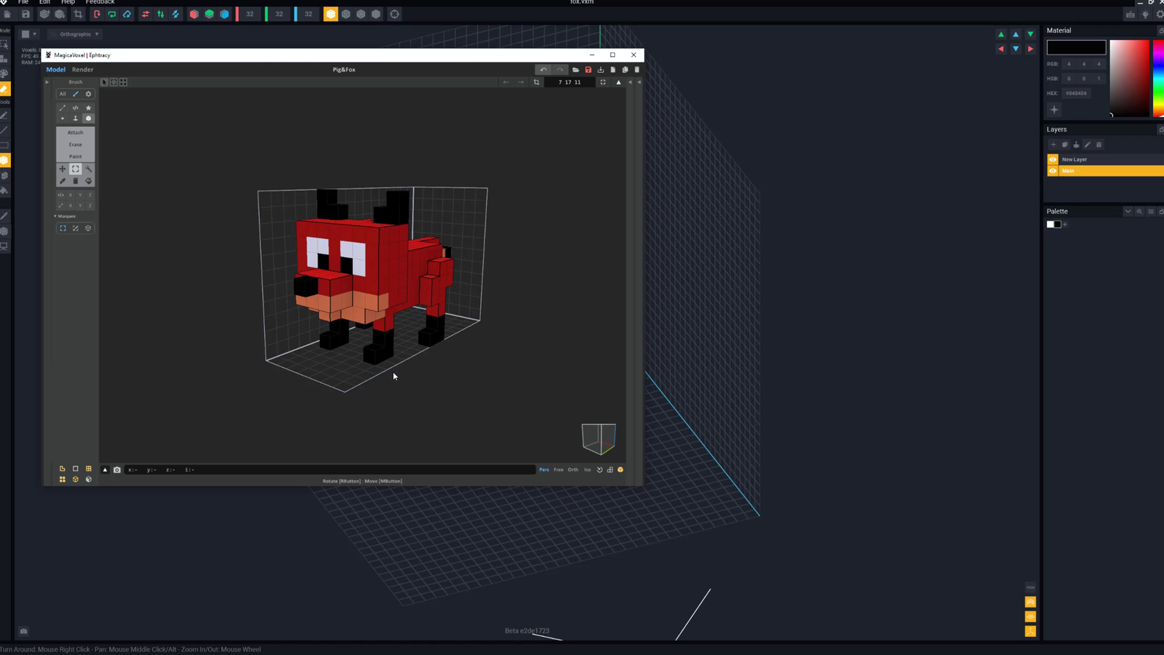
{"action": "scroll", "coordinate": [392, 375], "scroll_direction": "up", "scroll_amount": 2}
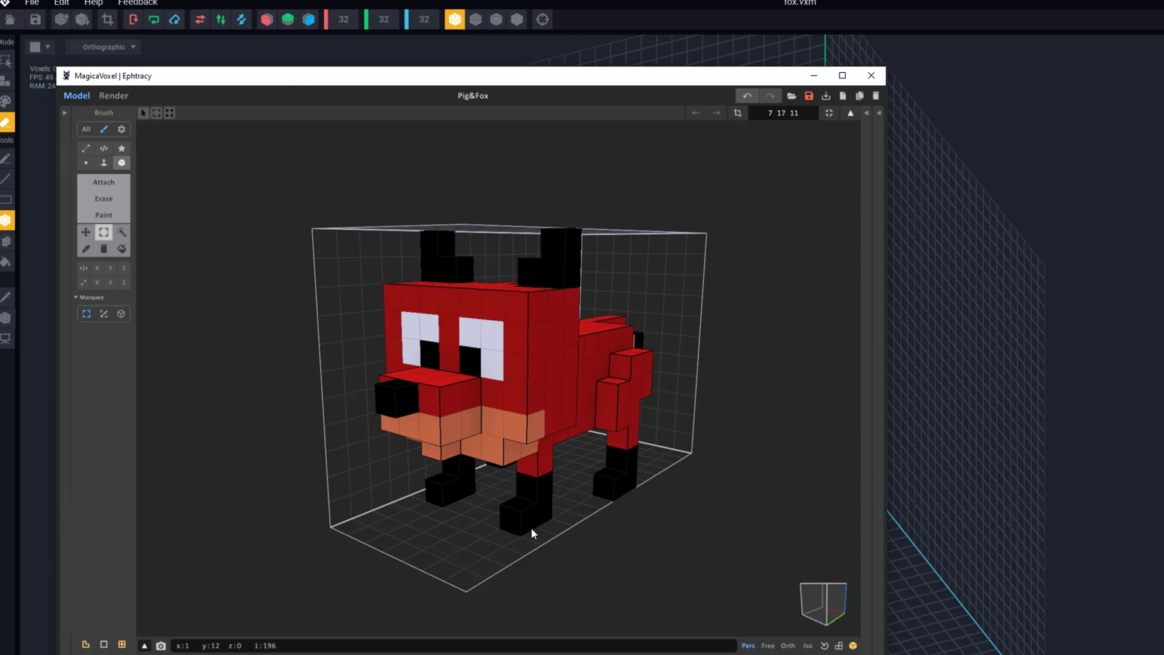
{"action": "right_click_drag", "start_coordinate": [577, 540], "coordinate": [486, 513]}
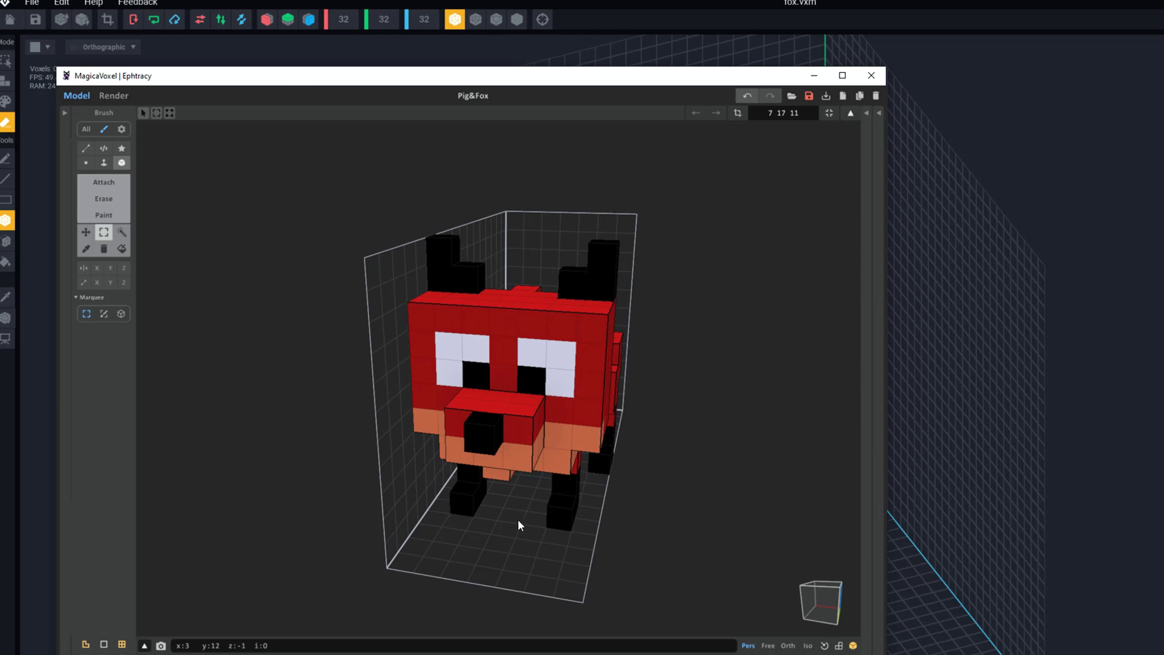
{"action": "right_click_drag", "start_coordinate": [616, 488], "coordinate": [618, 551]}
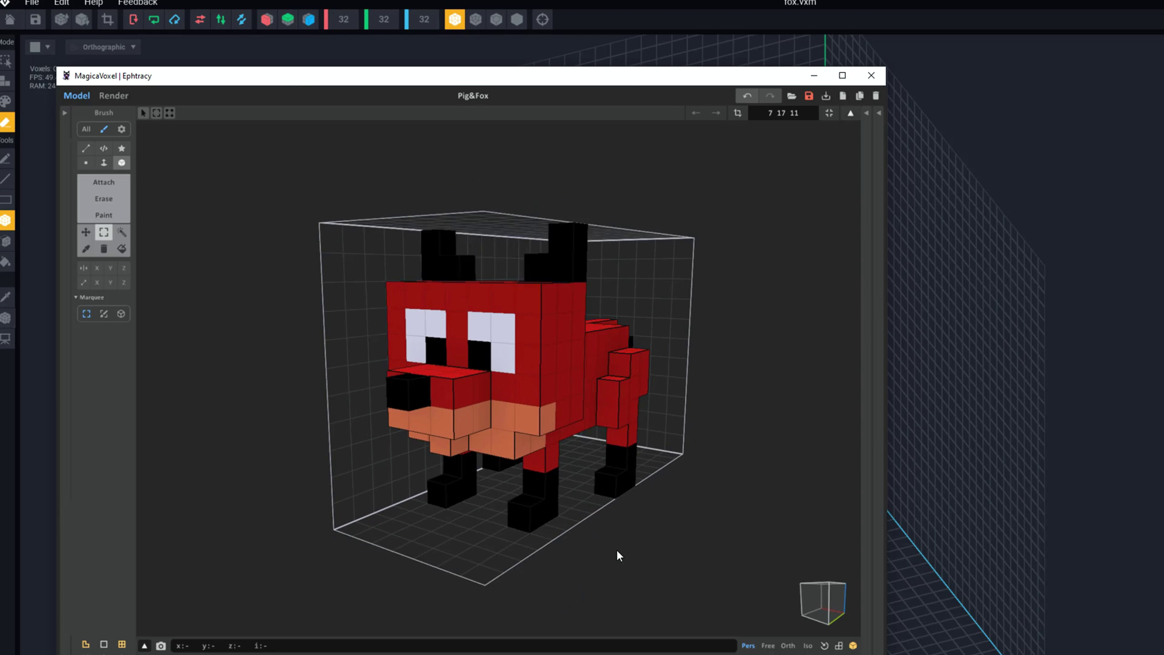
{"action": "left_click_drag", "start_coordinate": [662, 73], "coordinate": [168, 146]}
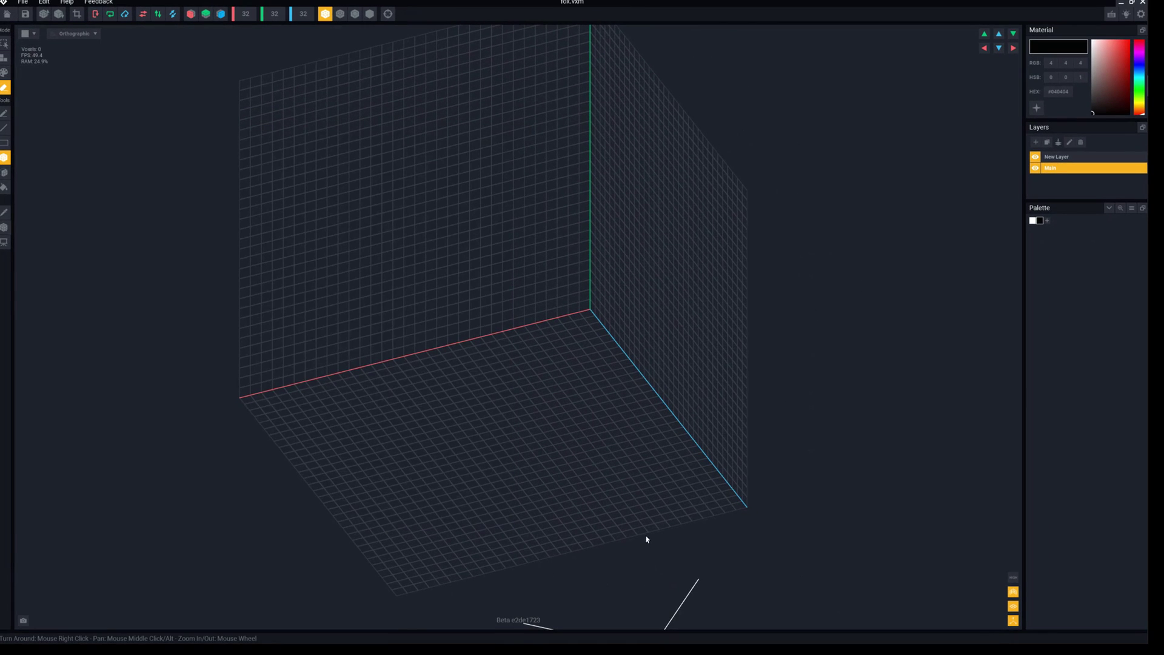
With the pencil tool in attach mode, place four separate black feet on the floor grid, each two voxels long.
{"action": "mouse_move", "coordinate": [647, 539]}
{"action": "right_mouse_down"}
{"action": "mouse_move", "coordinate": [637, 546]}
{"action": "mouse_move", "coordinate": [653, 577]}
{"action": "mouse_move", "coordinate": [640, 559]}
{"action": "right_mouse_up"}
{"action": "scroll", "coordinate": [640, 559], "scroll_direction": "down", "scroll_amount": 5}
{"action": "scroll", "coordinate": [410, 534], "scroll_direction": "up", "scroll_amount": 3}
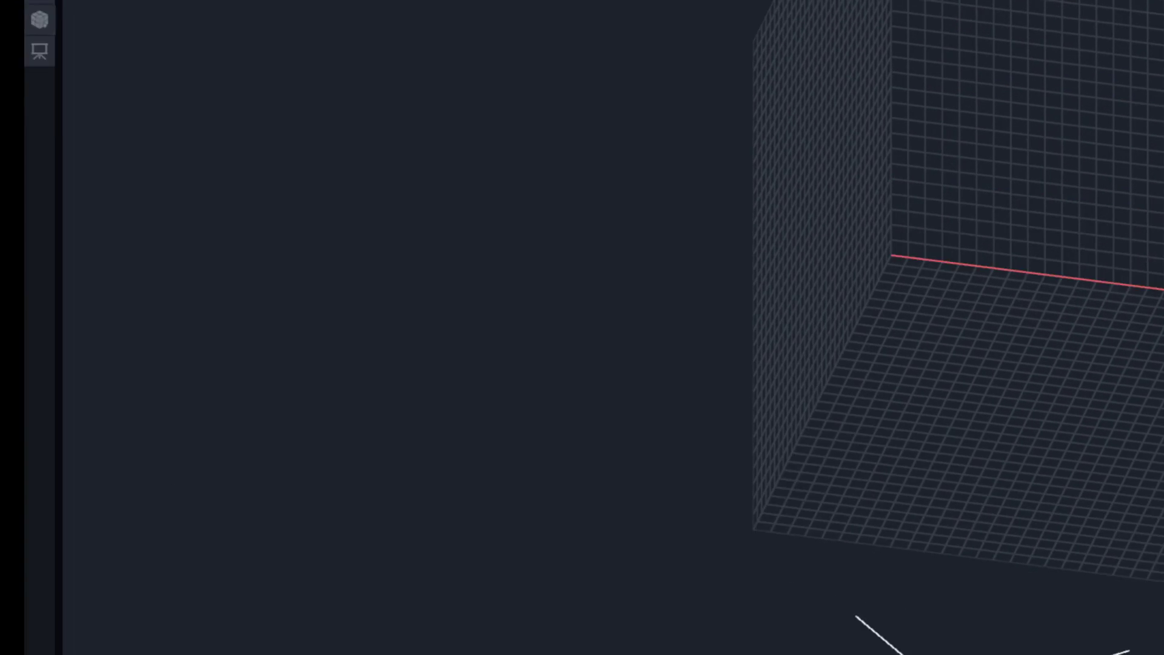
{"action": "left_click", "coordinate": [16, 133]}
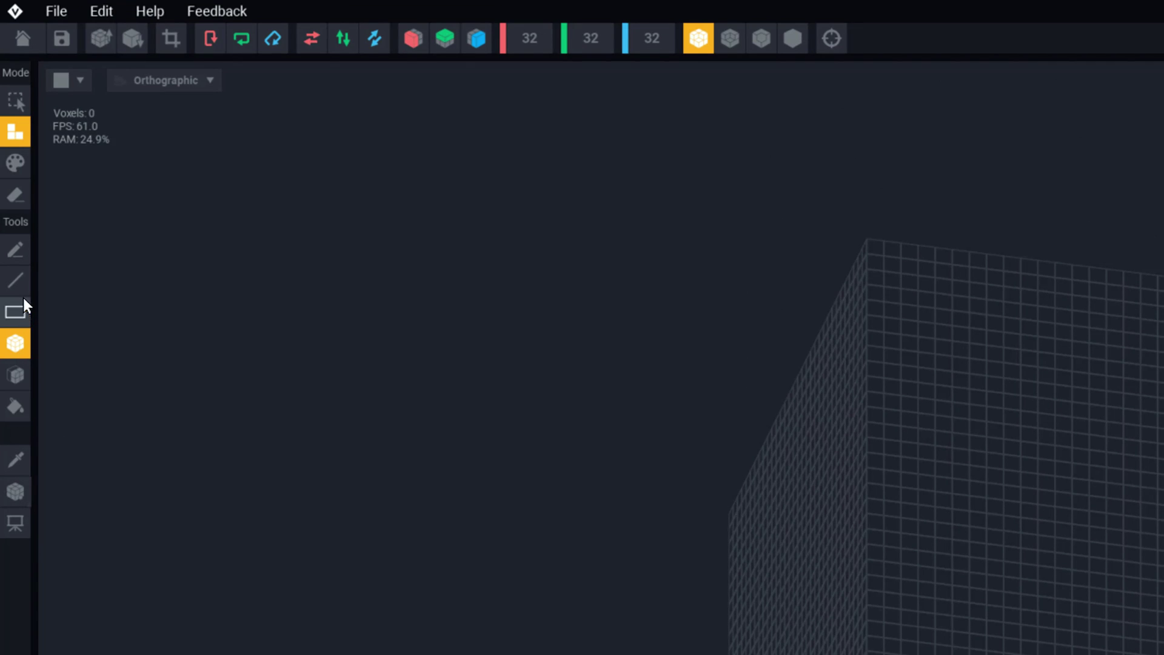
{"action": "left_click", "coordinate": [16, 249]}
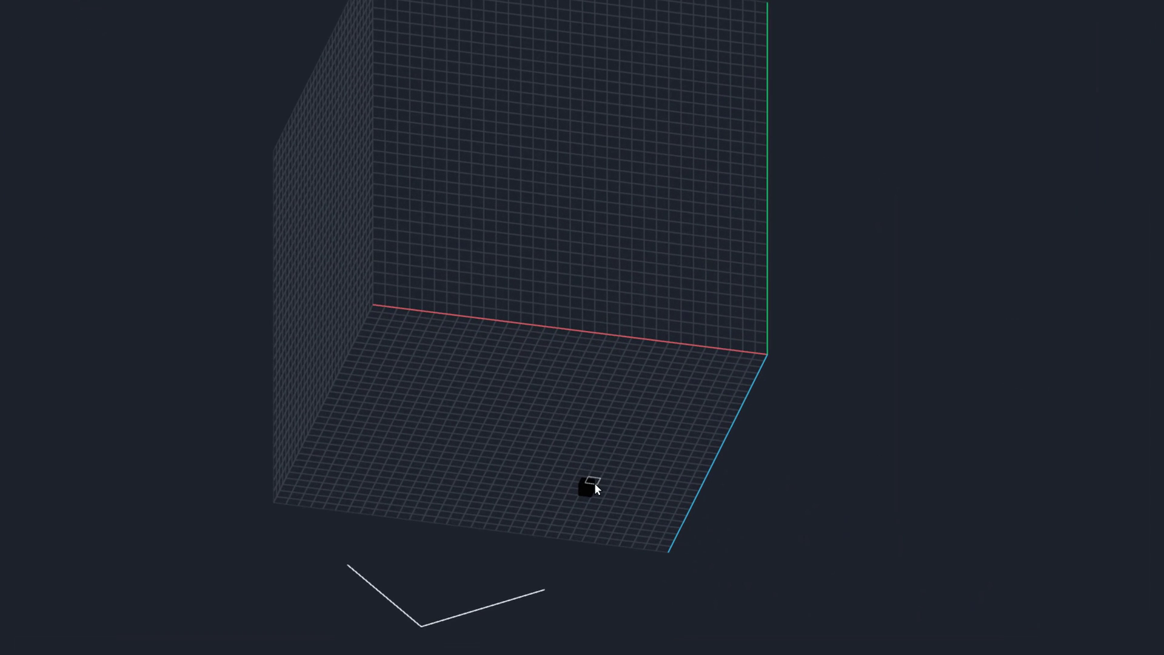
{"action": "right_click_drag", "start_coordinate": [624, 524], "coordinate": [647, 586]}
{"action": "middle_click_drag", "start_coordinate": [647, 586], "coordinate": [655, 463]}
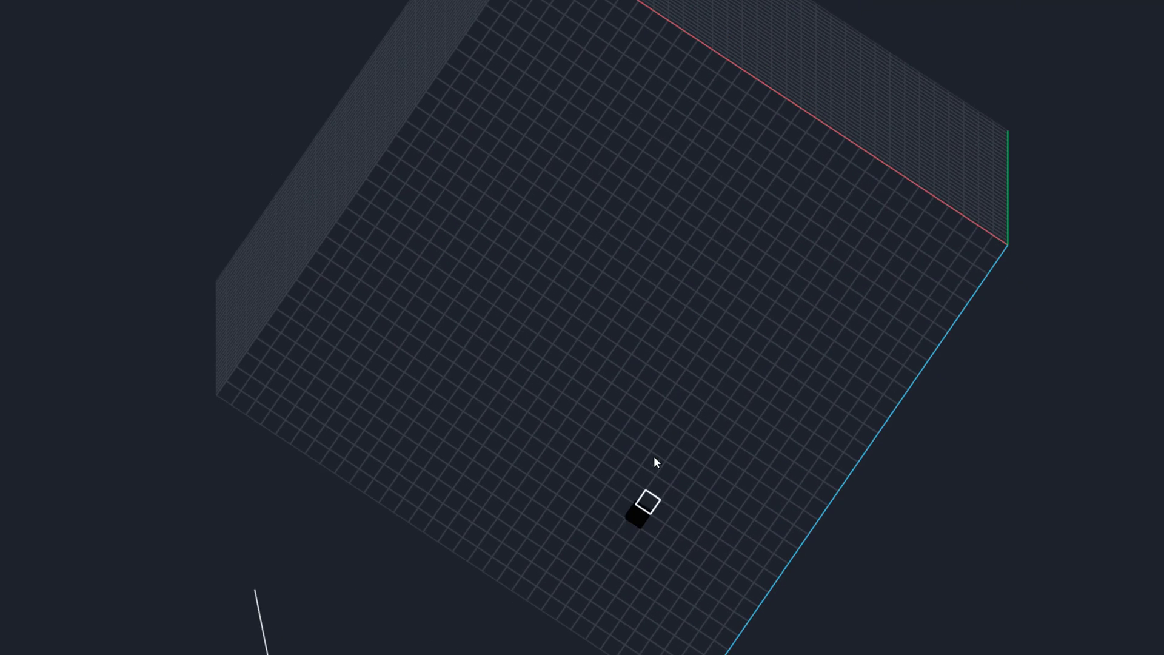
{"action": "left_click", "coordinate": [650, 495]}
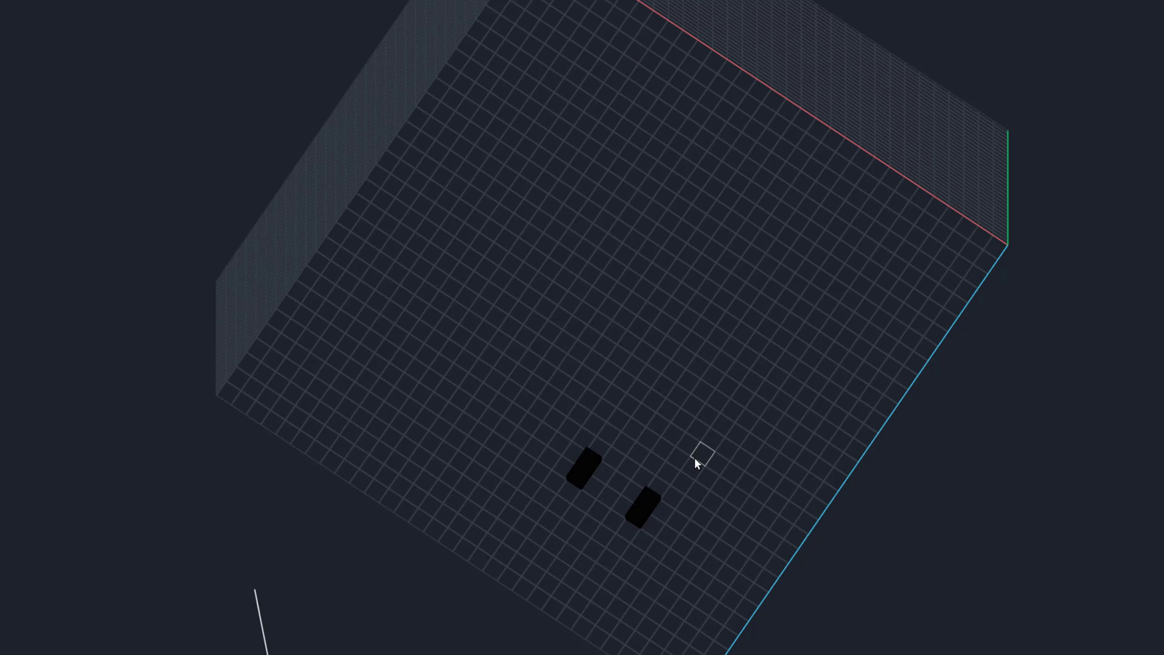
{"action": "right_click_drag", "start_coordinate": [730, 488], "coordinate": [703, 463]}
{"action": "mouse_move", "coordinate": [703, 463]}
{"action": "middle_mouse_down"}
{"action": "mouse_move", "coordinate": [740, 504]}
{"action": "mouse_move", "coordinate": [647, 465]}
{"action": "middle_mouse_up"}
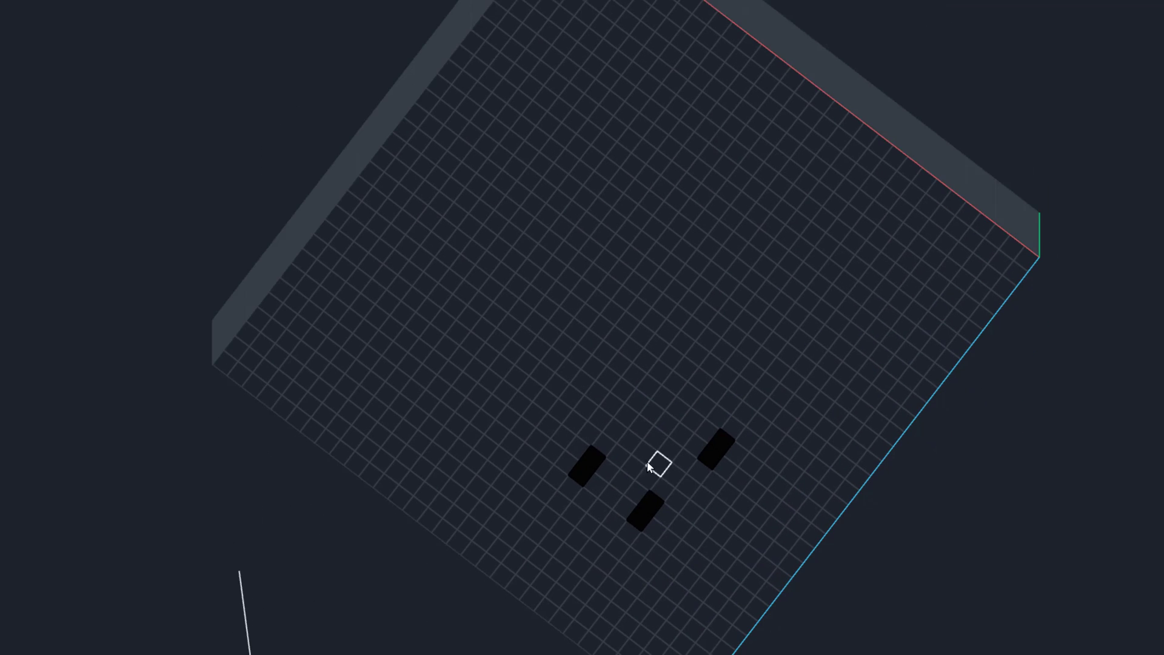
{"action": "left_click", "coordinate": [628, 387]}
Stack one more black voxel on the rear voxel of each of the four feet.
{"action": "middle_click_drag", "start_coordinate": [658, 494], "coordinate": [629, 446]}
{"action": "right_click_drag", "start_coordinate": [629, 446], "coordinate": [653, 496]}
{"action": "scroll", "coordinate": [654, 496], "scroll_direction": "up", "scroll_amount": 5}
{"action": "middle_click_drag", "start_coordinate": [672, 530], "coordinate": [255, 85]}
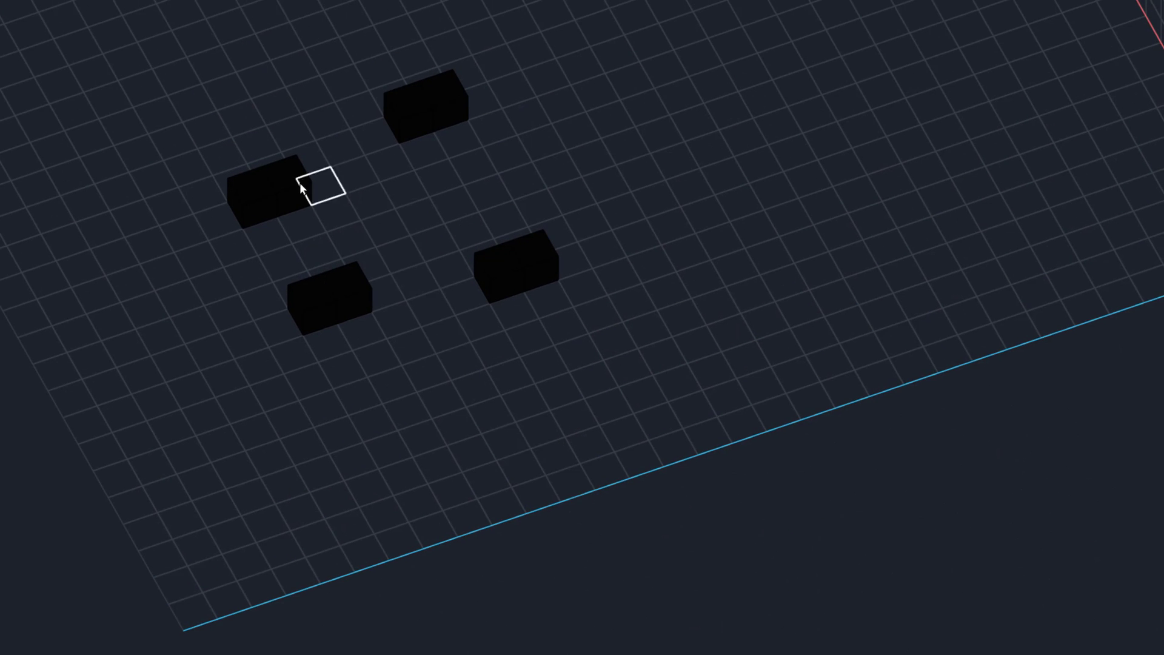
{"action": "left_click", "coordinate": [285, 172]}
{"action": "left_click", "coordinate": [338, 282]}
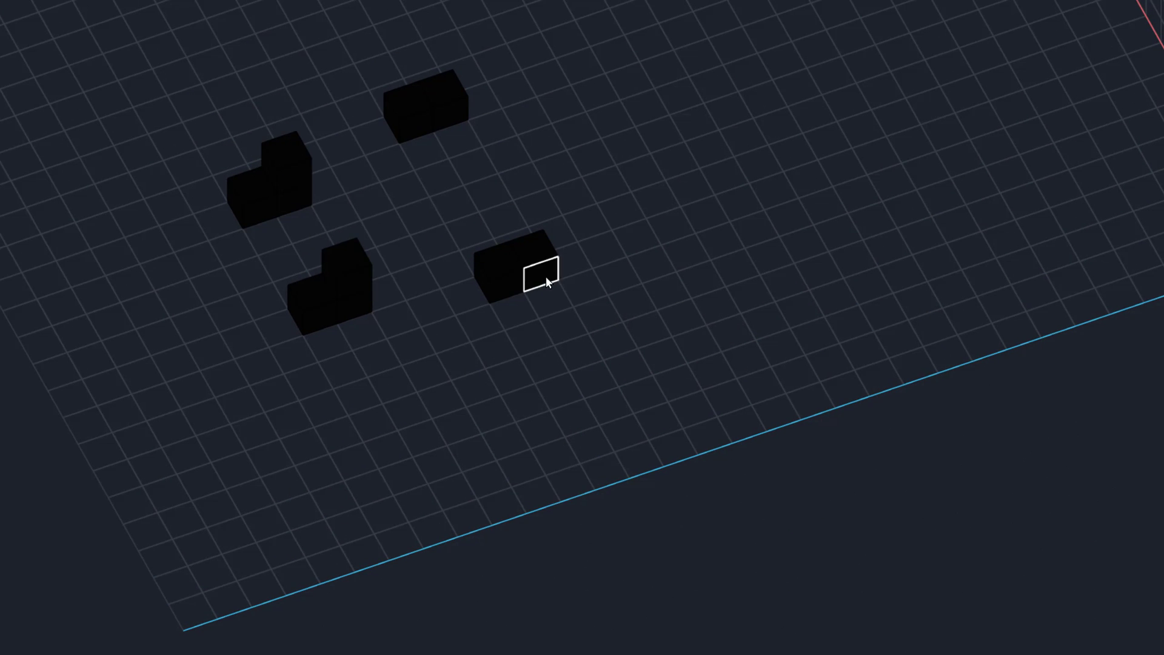
{"action": "left_click", "coordinate": [545, 254]}
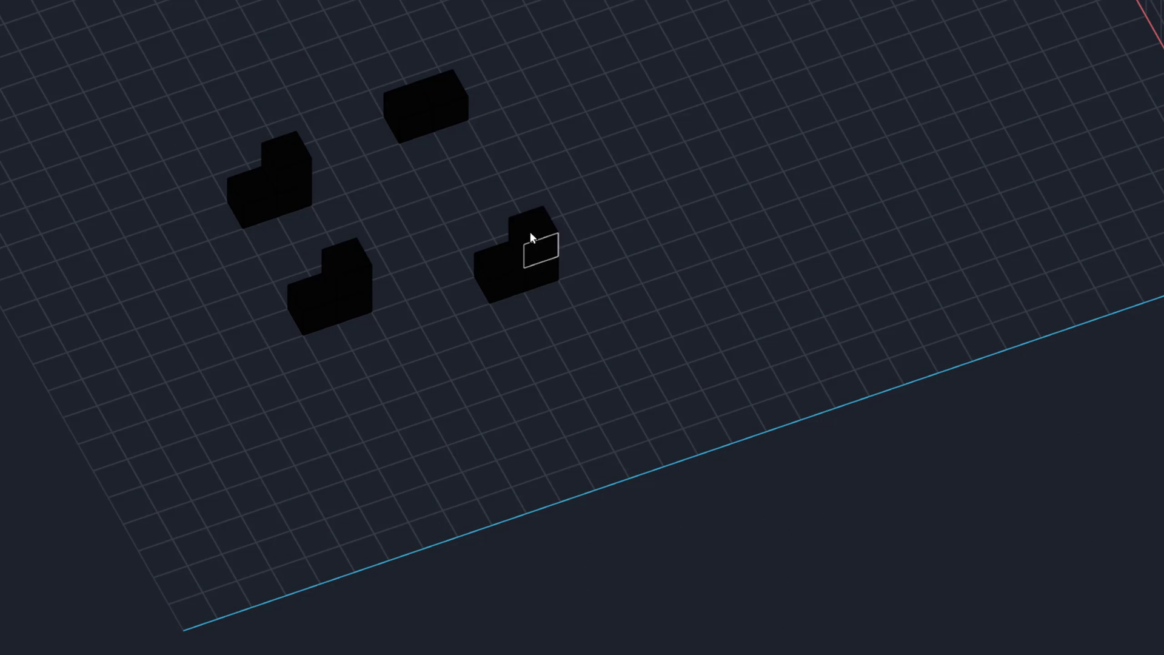
{"action": "left_click", "coordinate": [466, 91]}
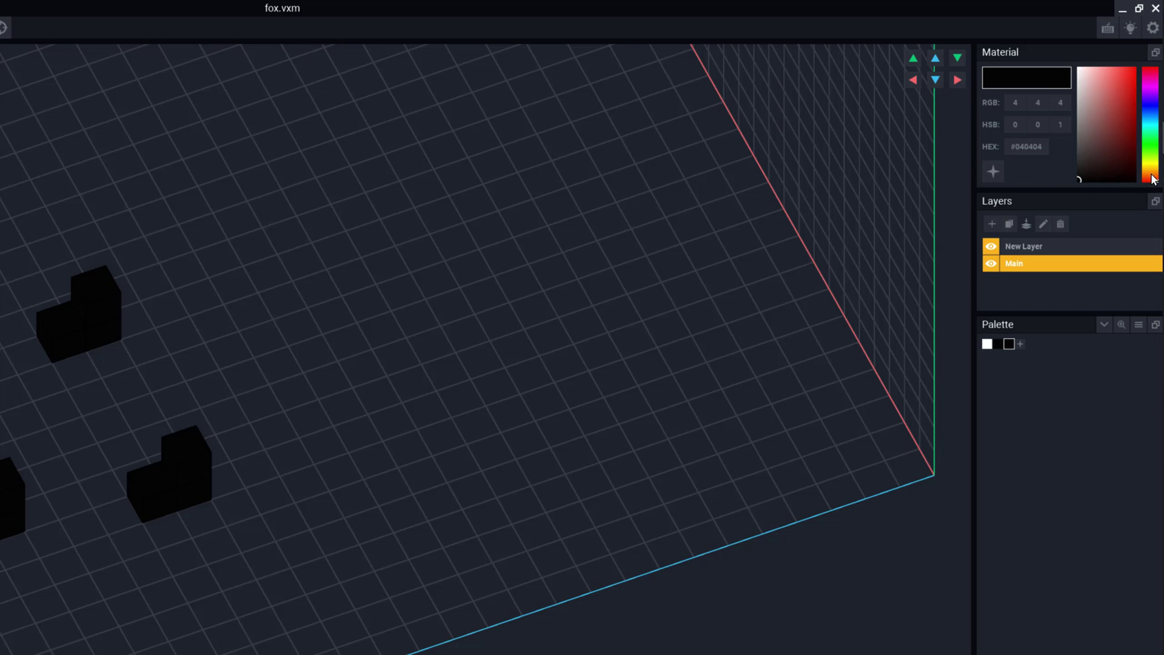
Choose an orange material colour and add one orange voxel on top of each of the four black legs.
{"action": "left_click_drag", "start_coordinate": [1154, 180], "coordinate": [1159, 179]}
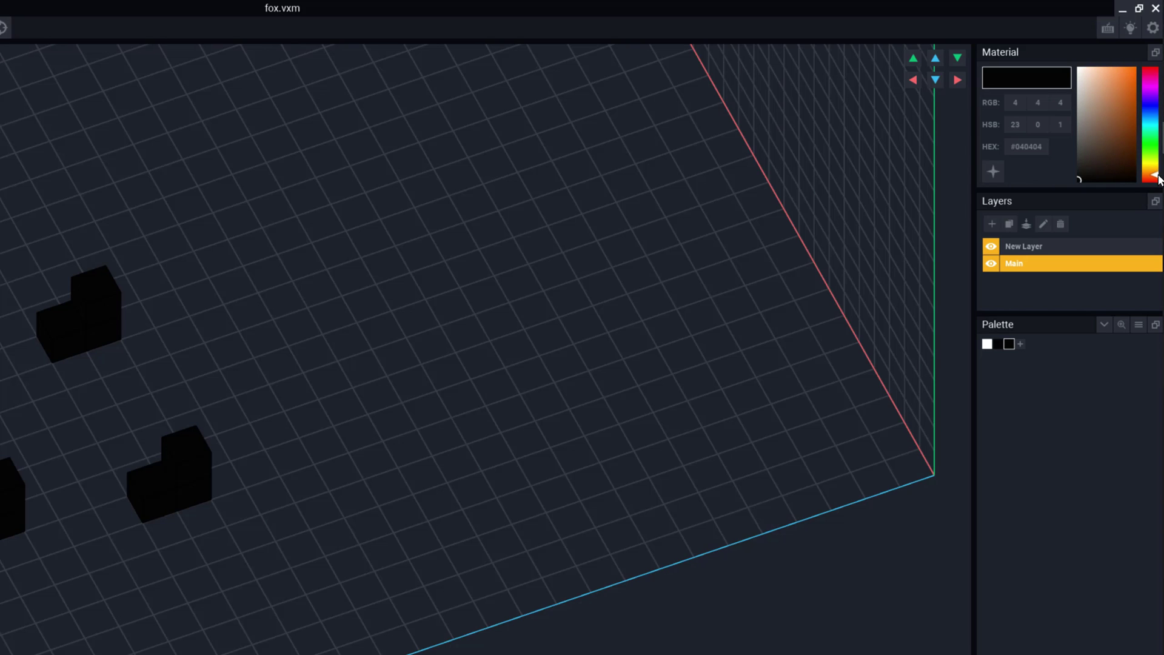
{"action": "left_click", "coordinate": [1133, 89]}
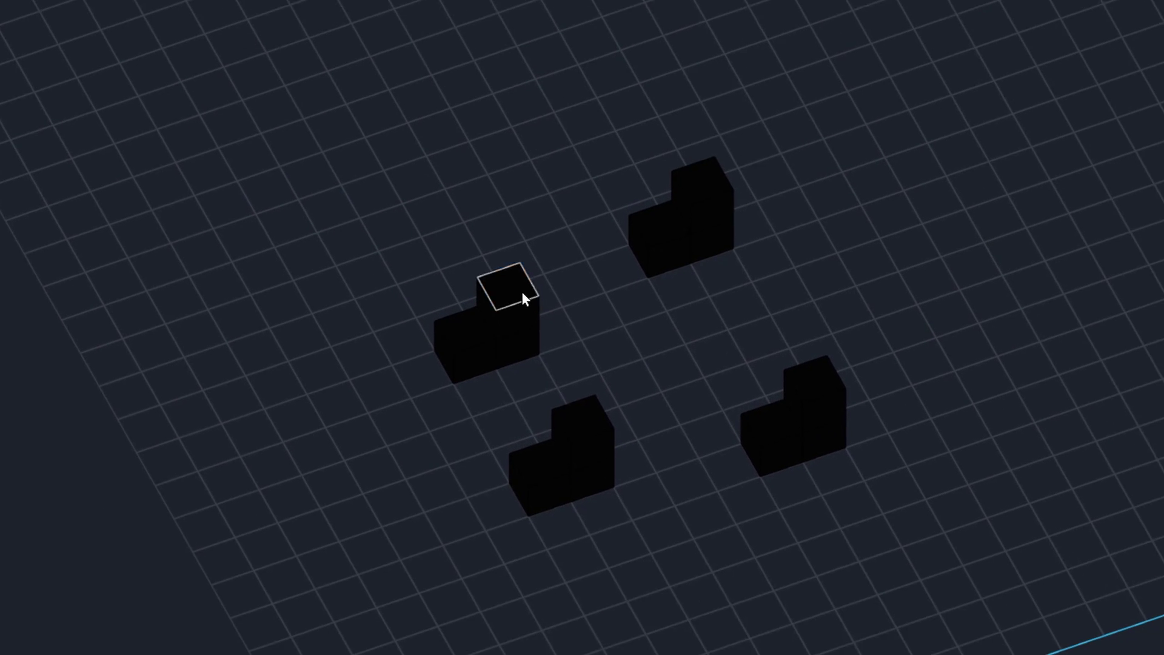
{"action": "left_click", "coordinate": [667, 452]}
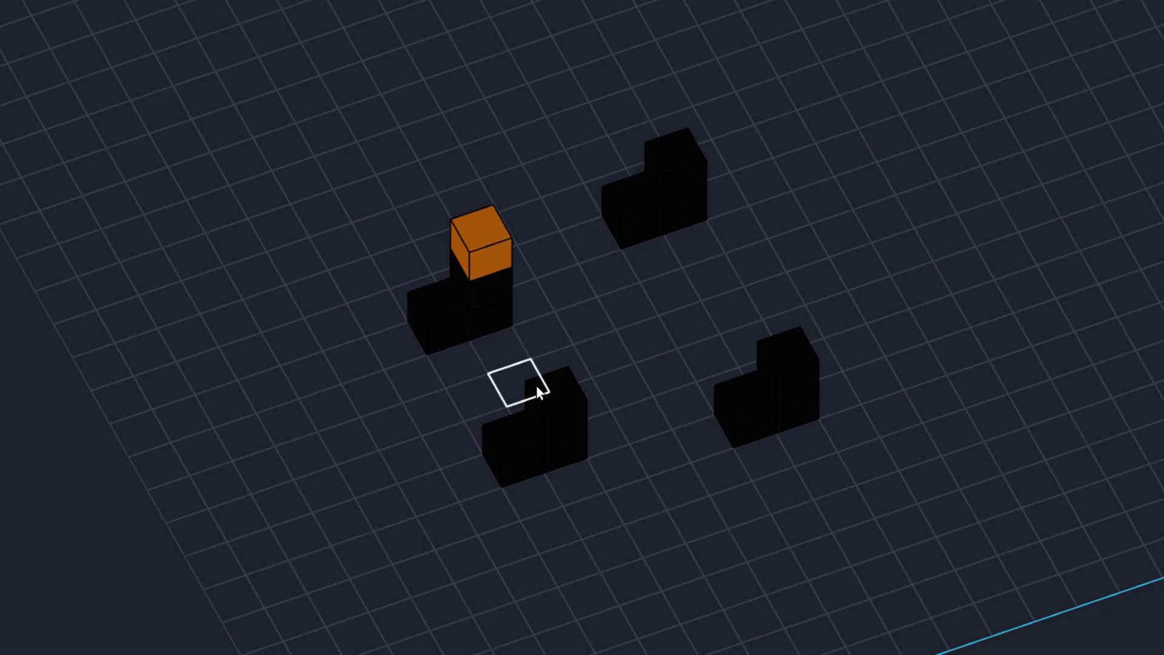
{"action": "left_click", "coordinate": [556, 399]}
{"action": "left_click", "coordinate": [779, 370]}
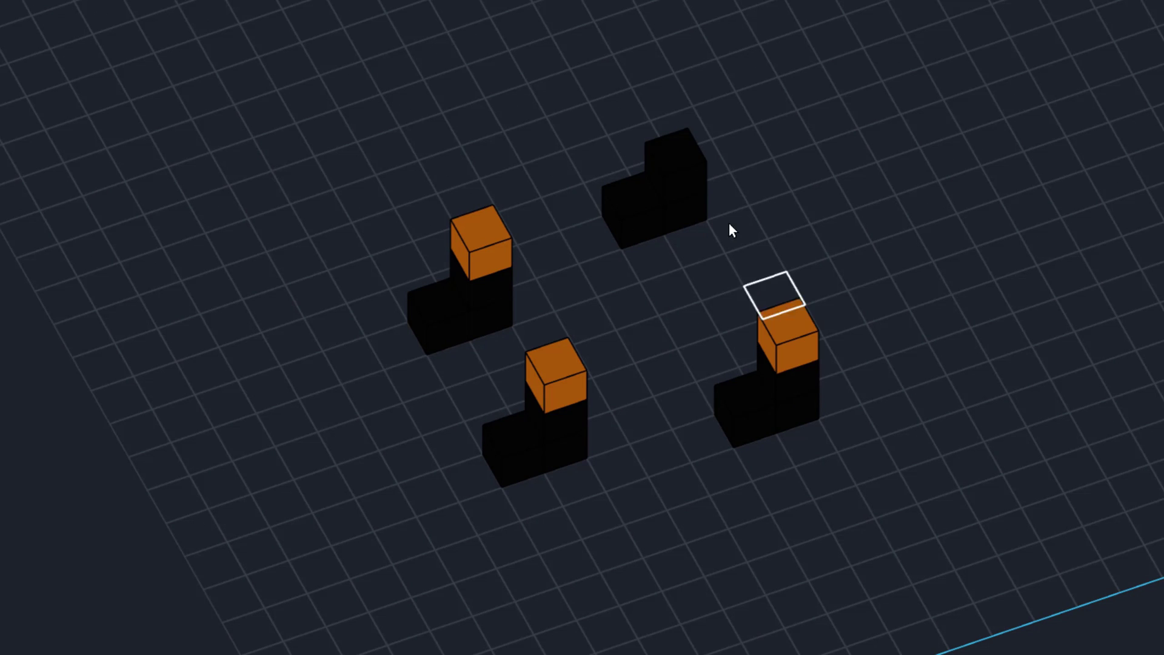
{"action": "left_click", "coordinate": [697, 161]}
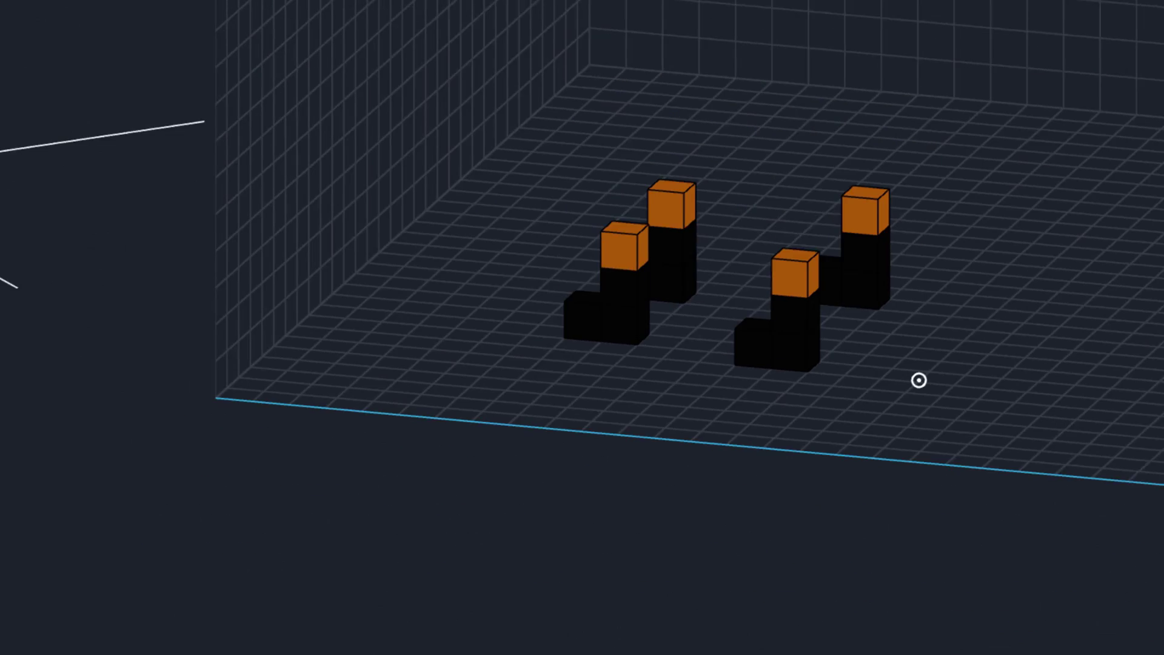
{"action": "right_click_drag", "start_coordinate": [920, 380], "coordinate": [944, 370]}
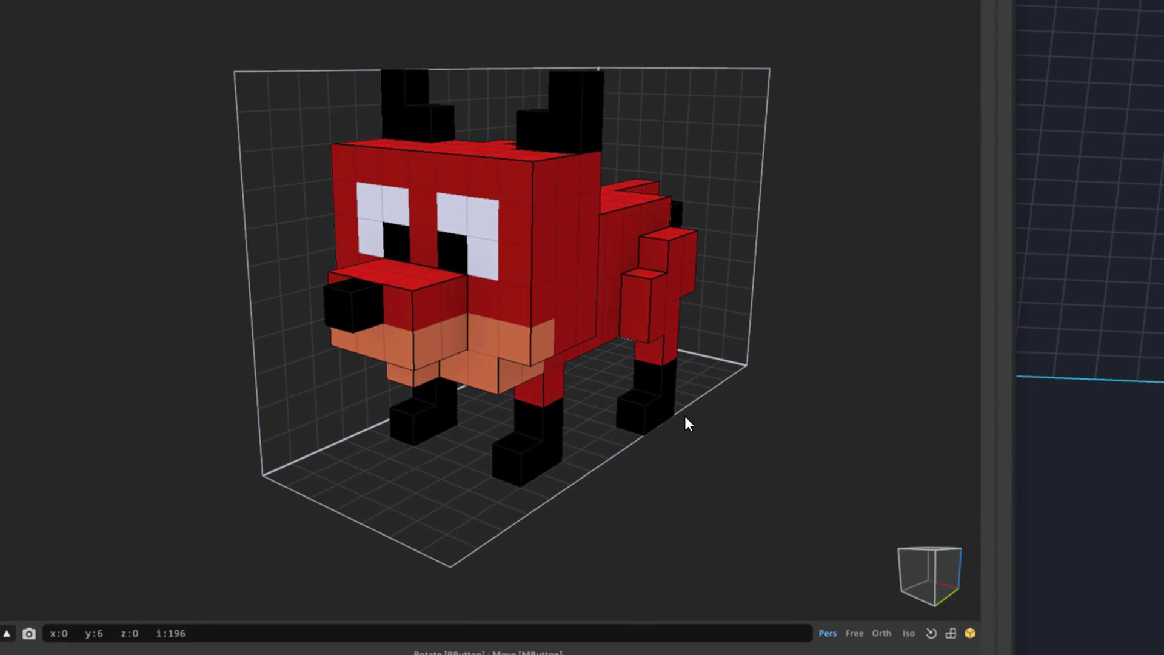
Examine the reference fox's legs, belly and tail from the side and from below.
{"action": "right_click_drag", "start_coordinate": [684, 413], "coordinate": [487, 301]}
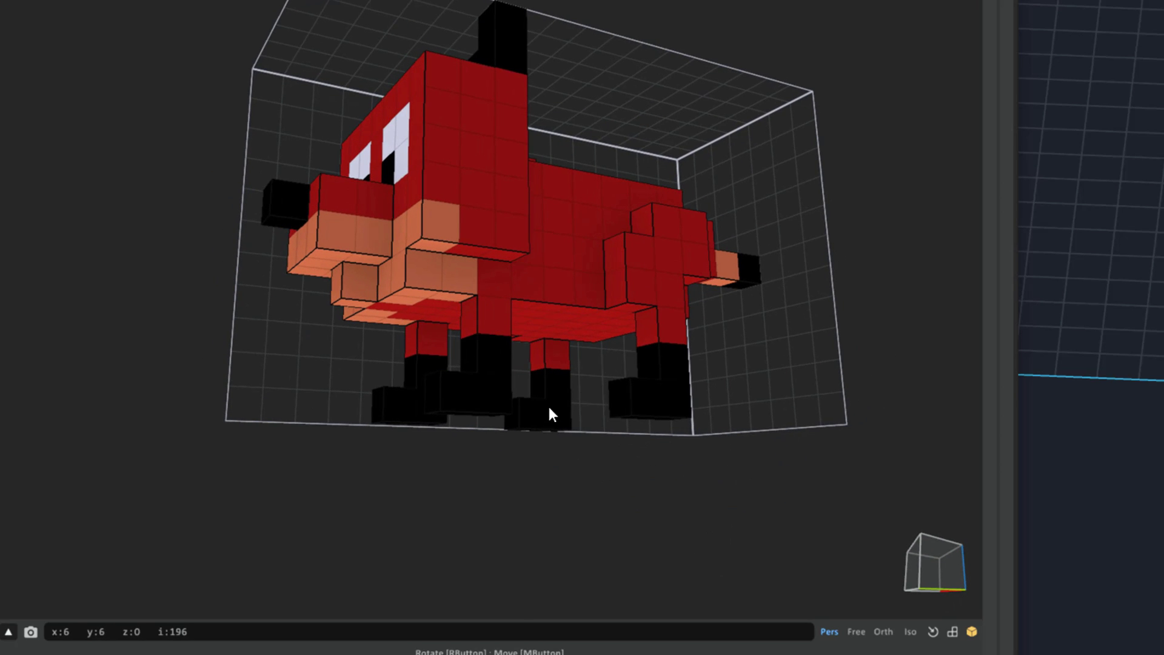
{"action": "right_click_drag", "start_coordinate": [548, 406], "coordinate": [432, 88]}
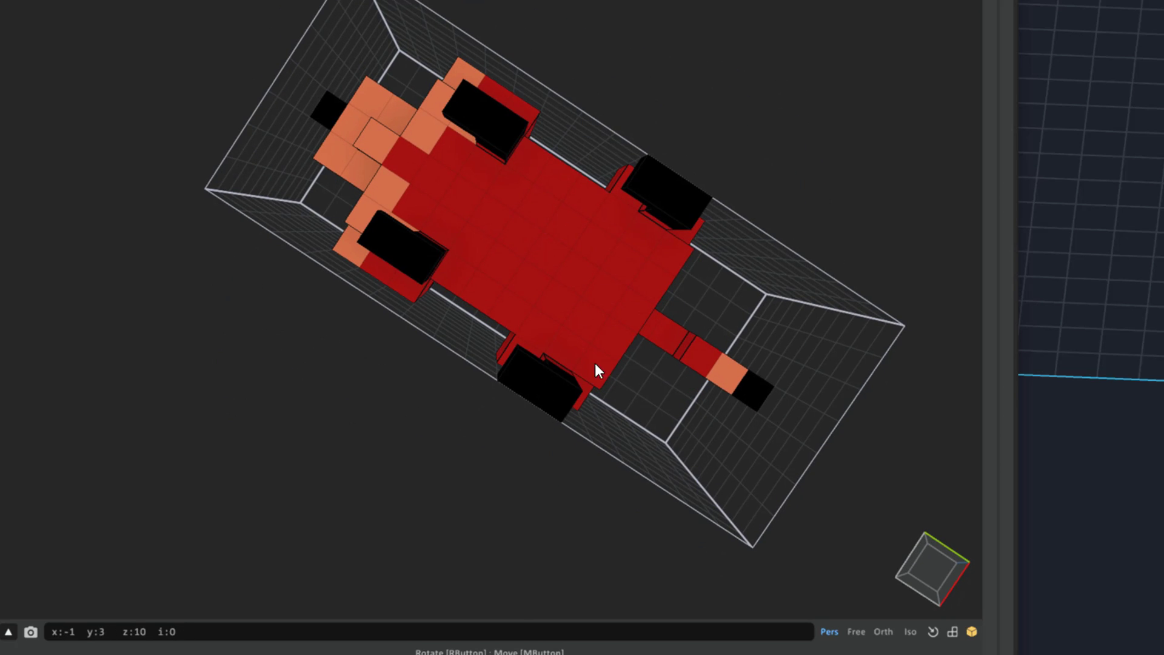
{"action": "right_click_drag", "start_coordinate": [637, 424], "coordinate": [564, 488]}
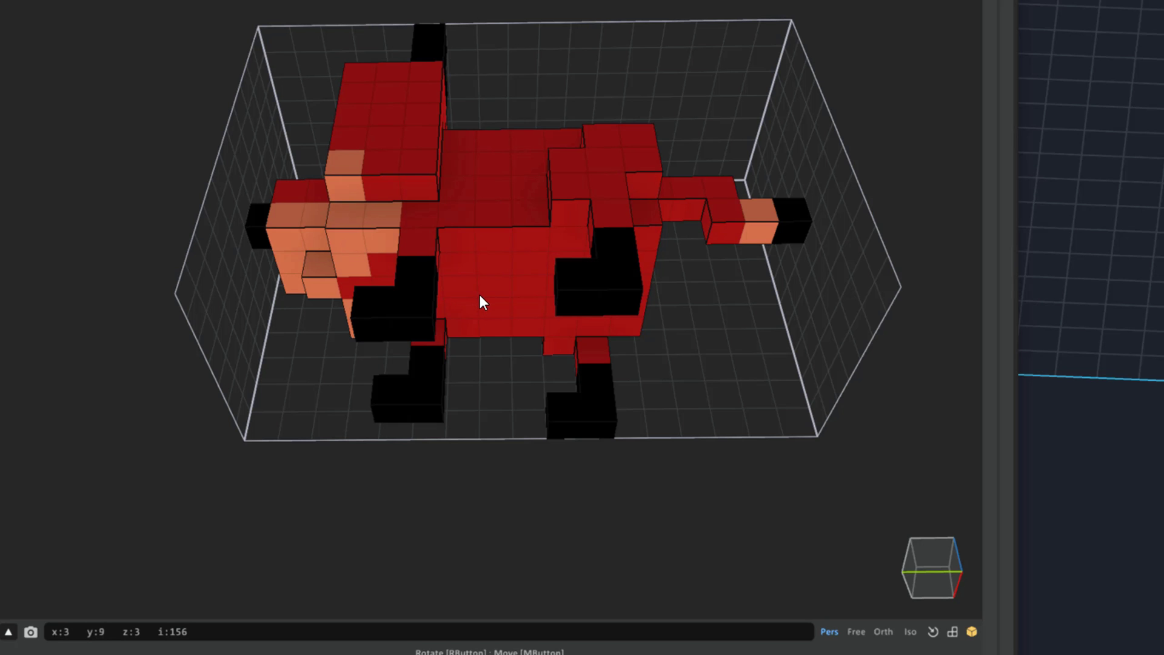
{"action": "right_click_drag", "start_coordinate": [481, 301], "coordinate": [497, 330]}
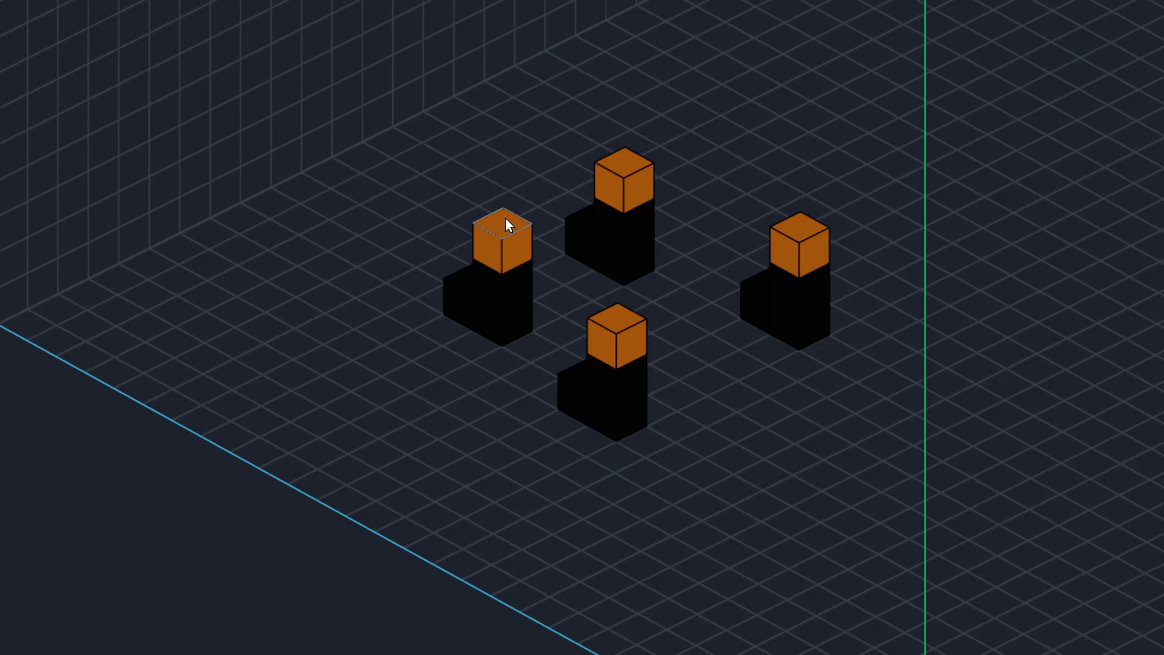
Add a second orange voxel on top of each of the four legs.
{"action": "left_click", "coordinate": [507, 225]}
{"action": "left_click", "coordinate": [618, 162]}
{"action": "left_click", "coordinate": [803, 244]}
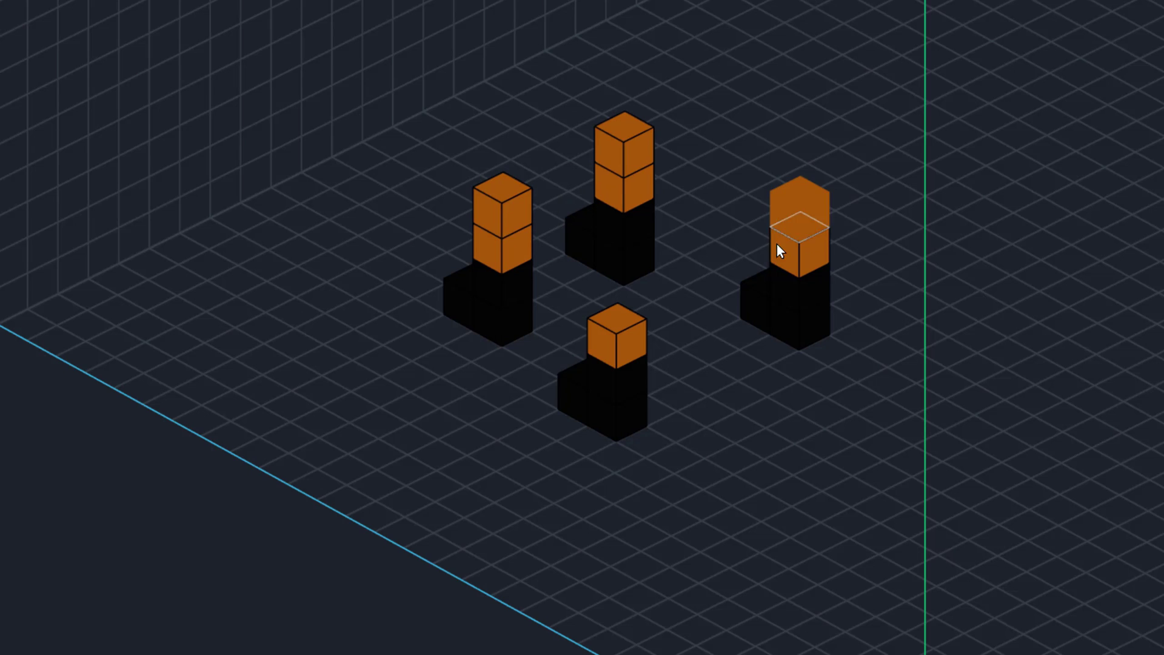
{"action": "left_click", "coordinate": [622, 322]}
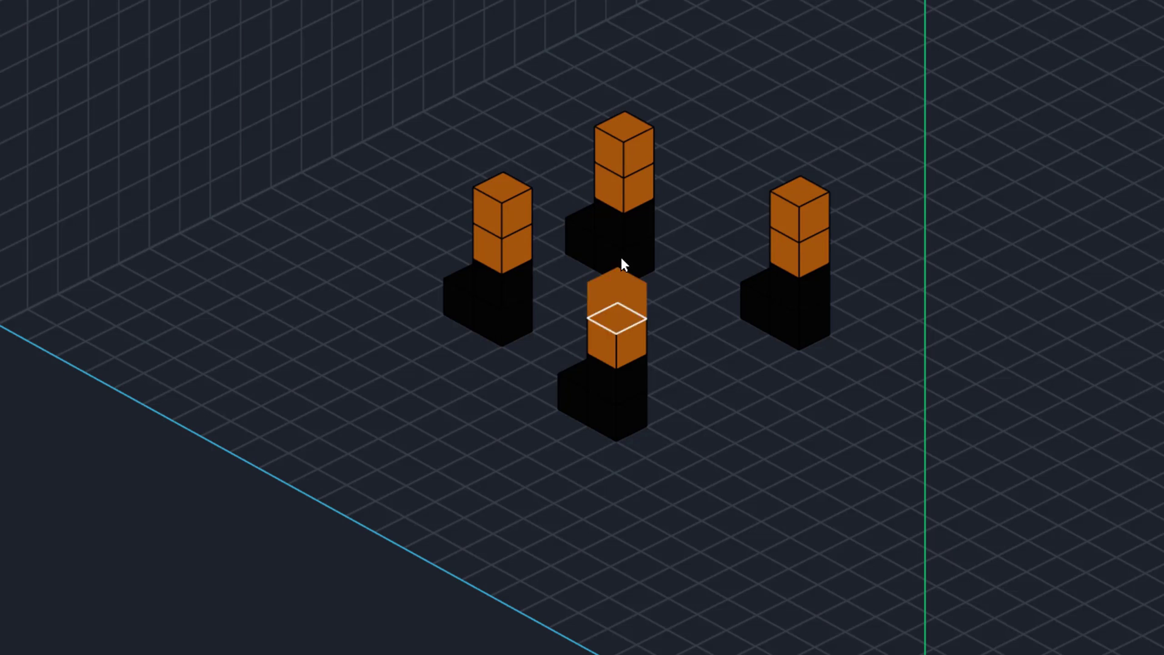
Bridge the tops of the two front legs with a row of orange voxels and start extending it towards the rear legs.
{"action": "left_click", "coordinate": [614, 173]}
{"action": "left_click", "coordinate": [585, 173]}
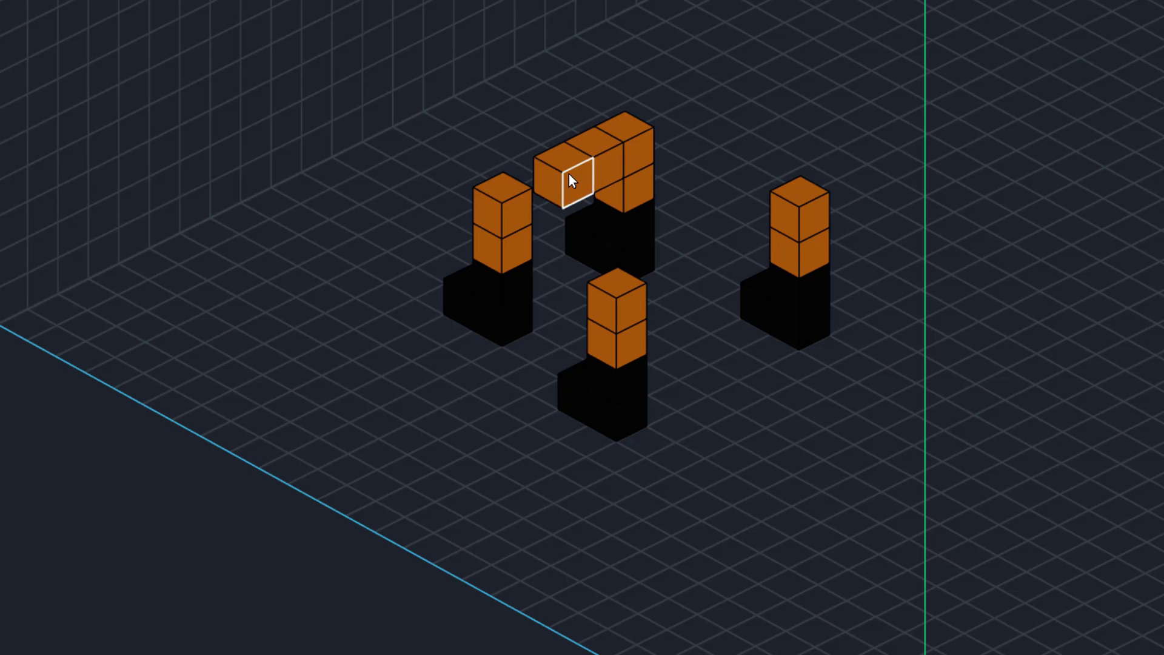
{"action": "left_click", "coordinate": [556, 180]}
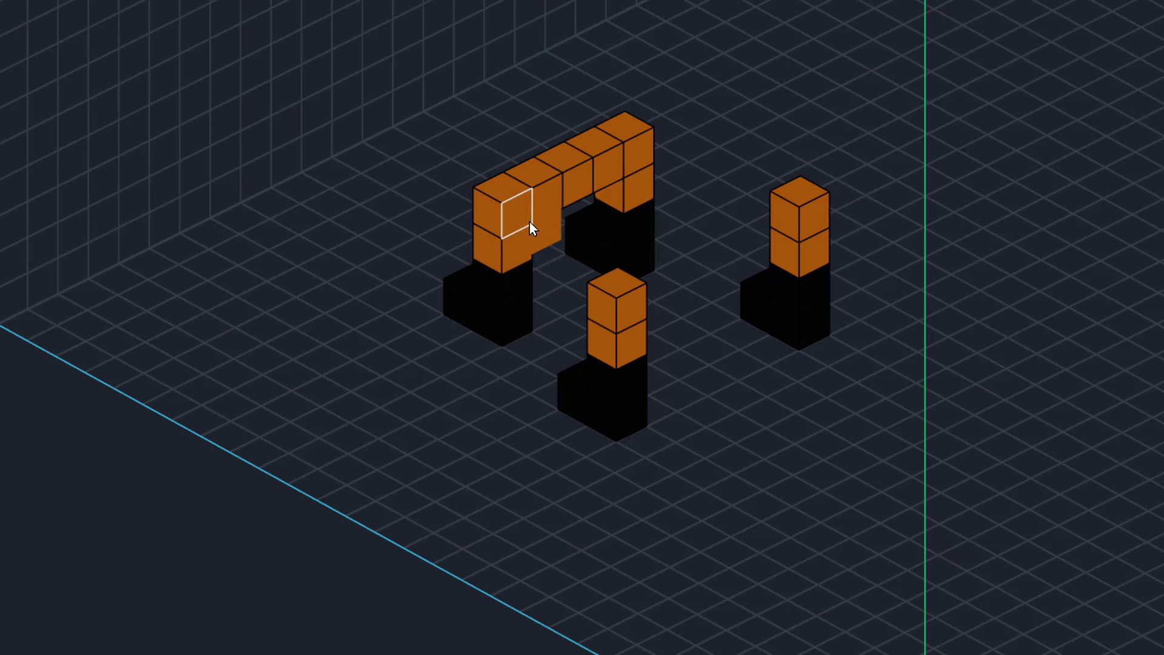
{"action": "left_click_drag", "start_coordinate": [530, 222], "coordinate": [640, 178]}
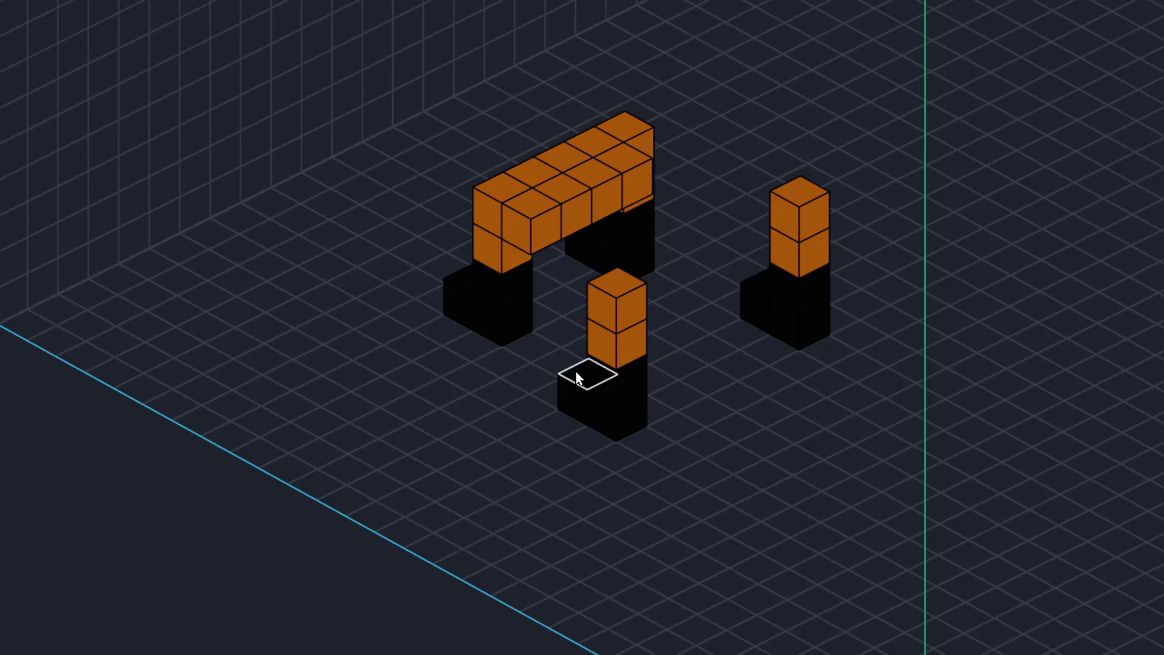
{"action": "left_click", "coordinate": [648, 153]}
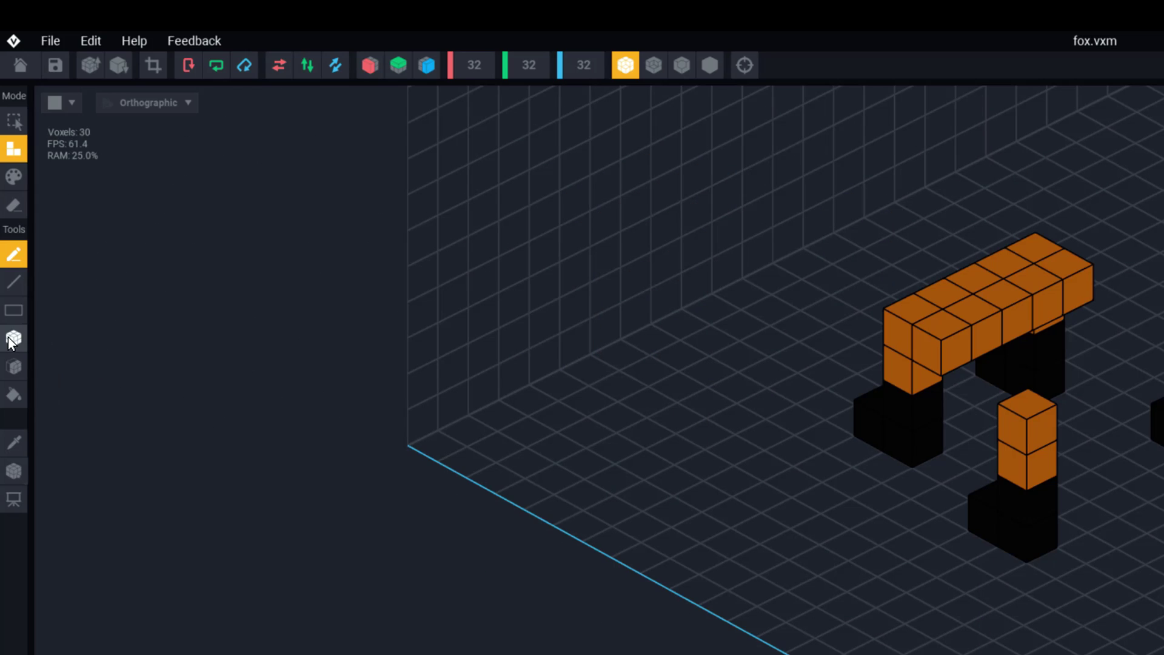
Try the box tool by drawing a one-voxel-thick orange slab of 4 by 5 voxels on the empty floor, and undo it.
{"action": "left_click", "coordinate": [14, 339]}
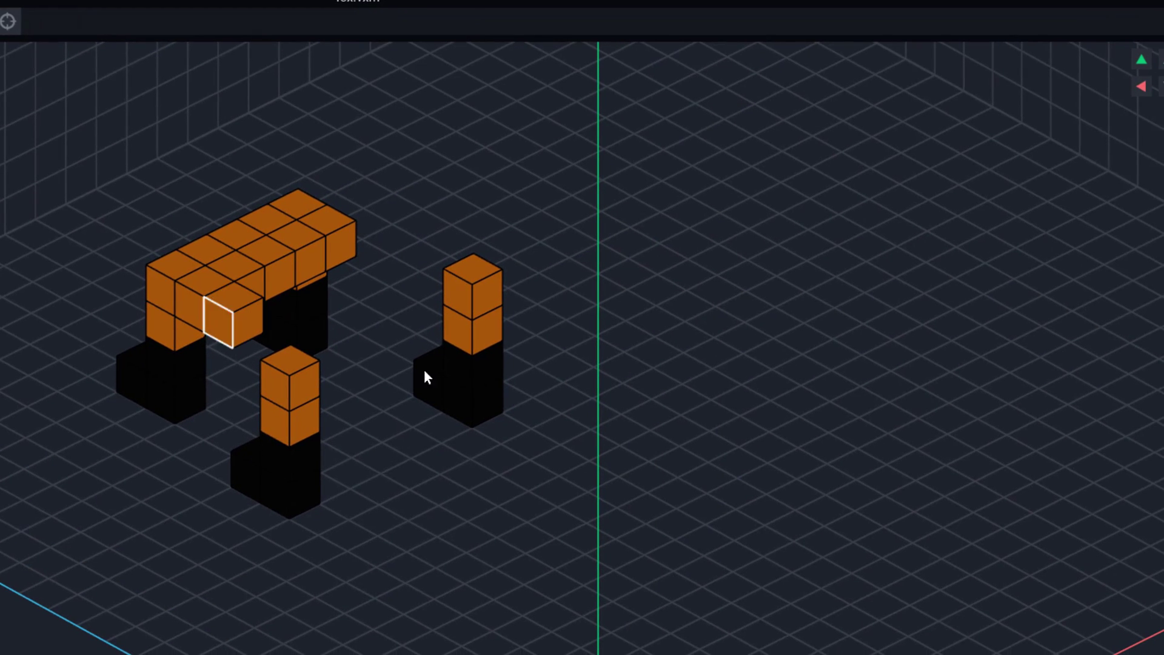
{"action": "left_click_drag", "start_coordinate": [756, 315], "coordinate": [961, 306]}
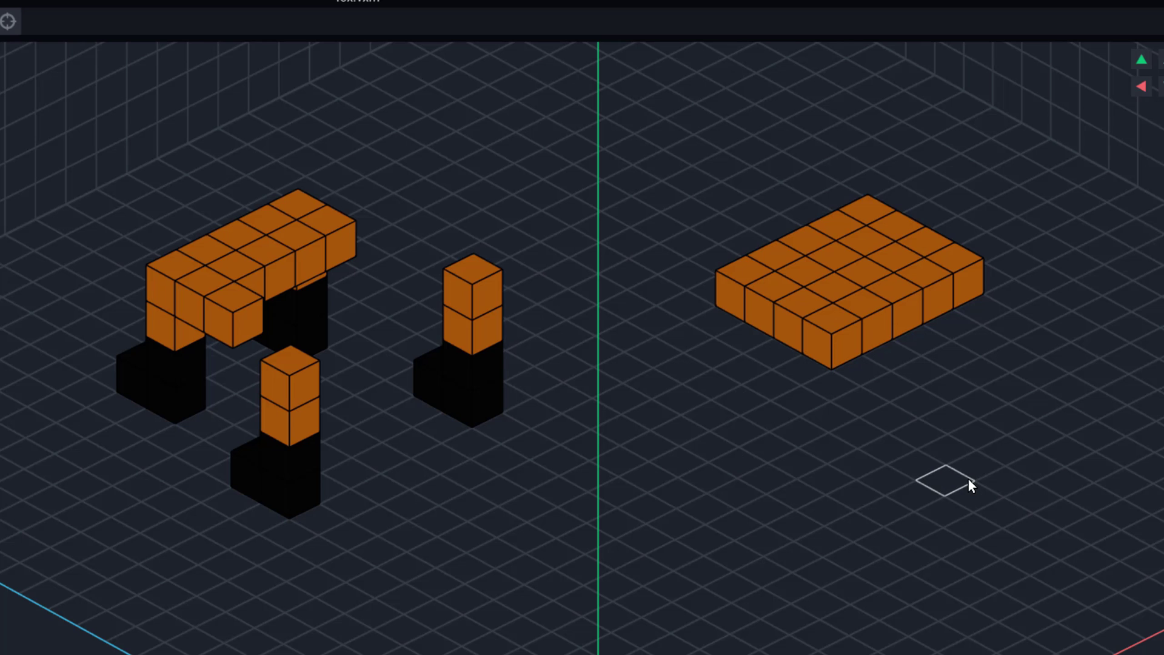
{"action": "key", "text": "ctrl+z"}
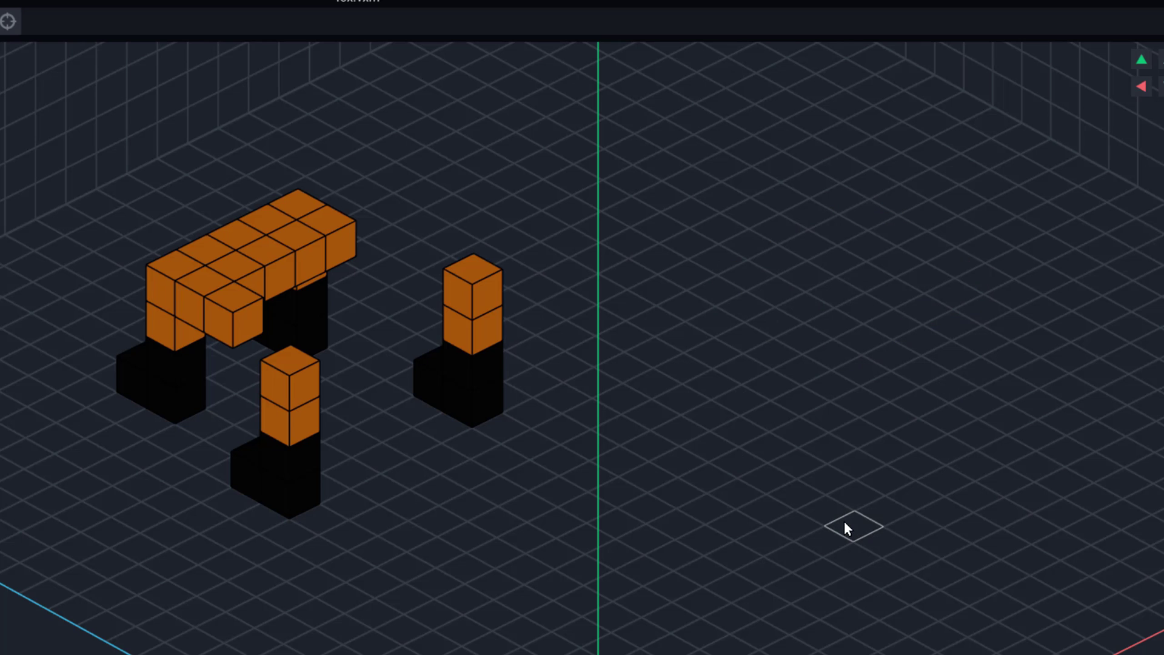
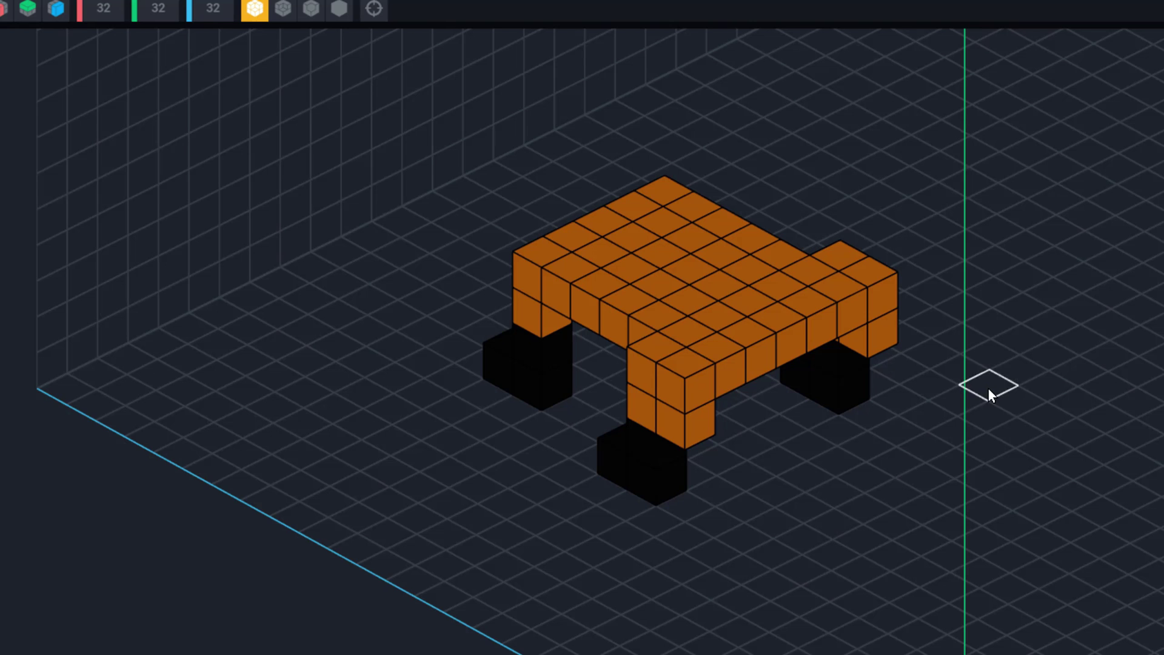
Undo the oversized last row and add a row of orange voxels to the slab's rear edge, between the rear legs.
{"action": "key", "text": "ctrl+z"}
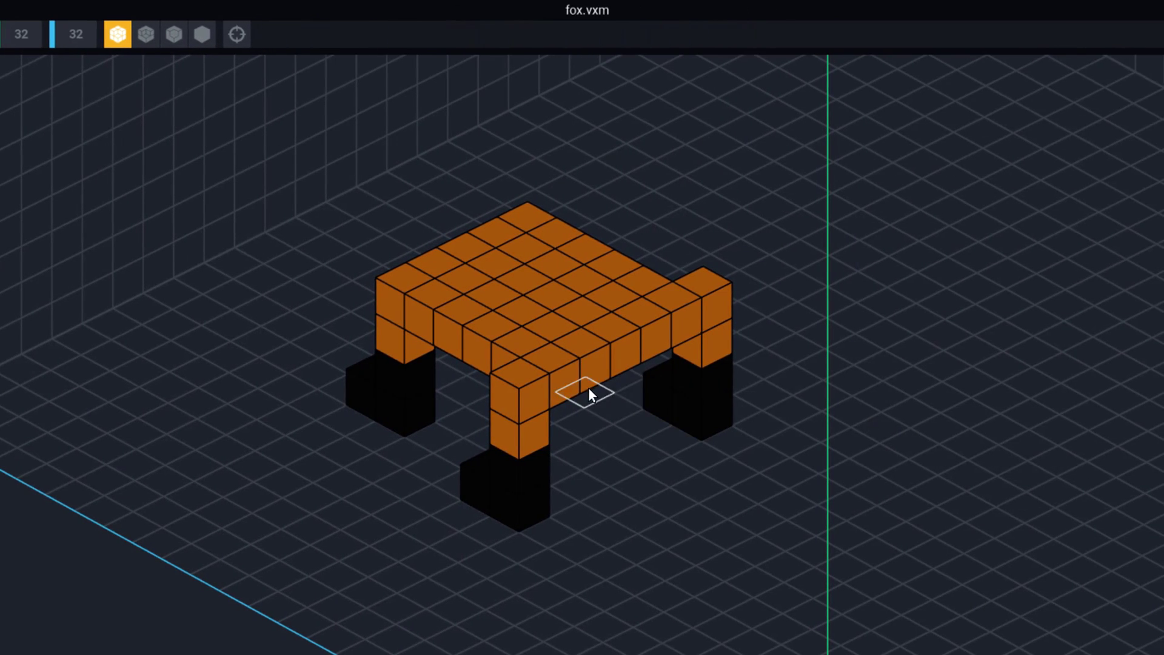
{"action": "left_click_drag", "start_coordinate": [580, 388], "coordinate": [585, 389]}
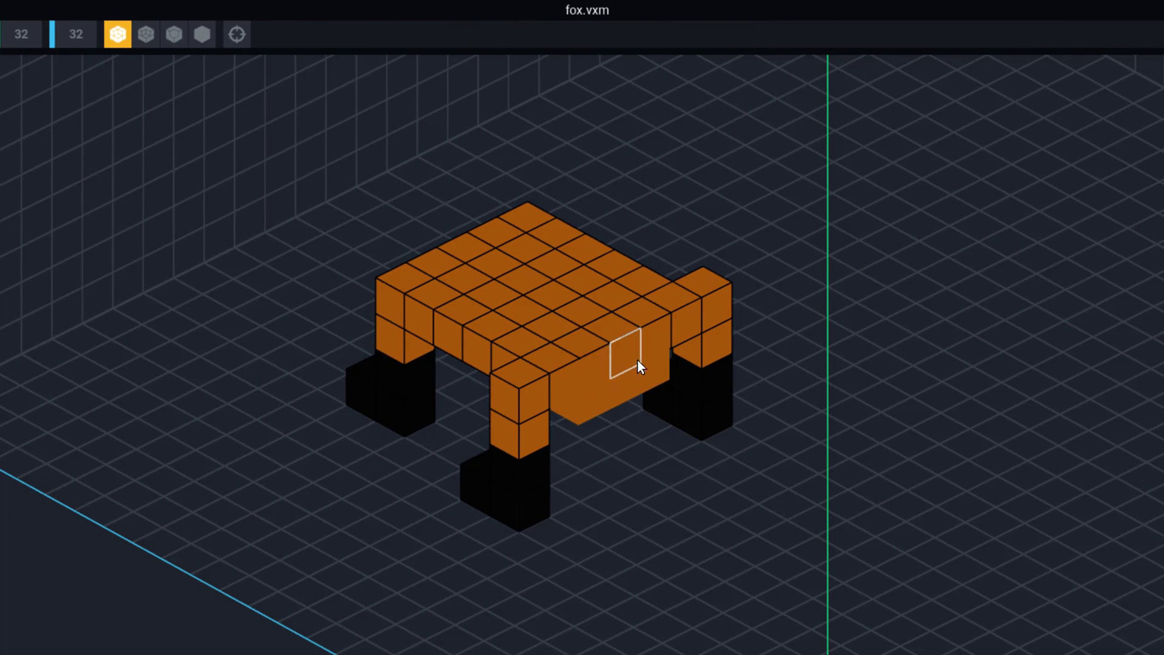
{"action": "left_click_drag", "start_coordinate": [657, 346], "coordinate": [660, 344]}
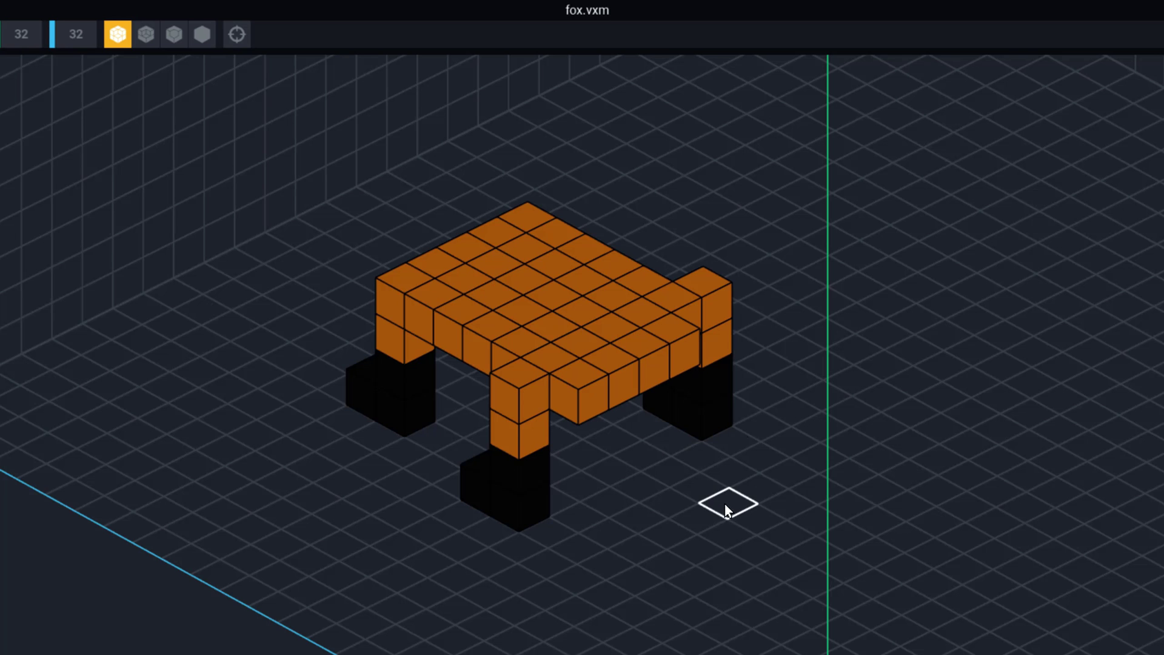
Extend the orange body slab forward past the front legs by two rows, five voxels wide.
{"action": "mouse_move", "coordinate": [774, 478]}
{"action": "right_mouse_down"}
{"action": "mouse_move", "coordinate": [831, 456]}
{"action": "mouse_move", "coordinate": [756, 491]}
{"action": "mouse_move", "coordinate": [782, 479]}
{"action": "right_mouse_up"}
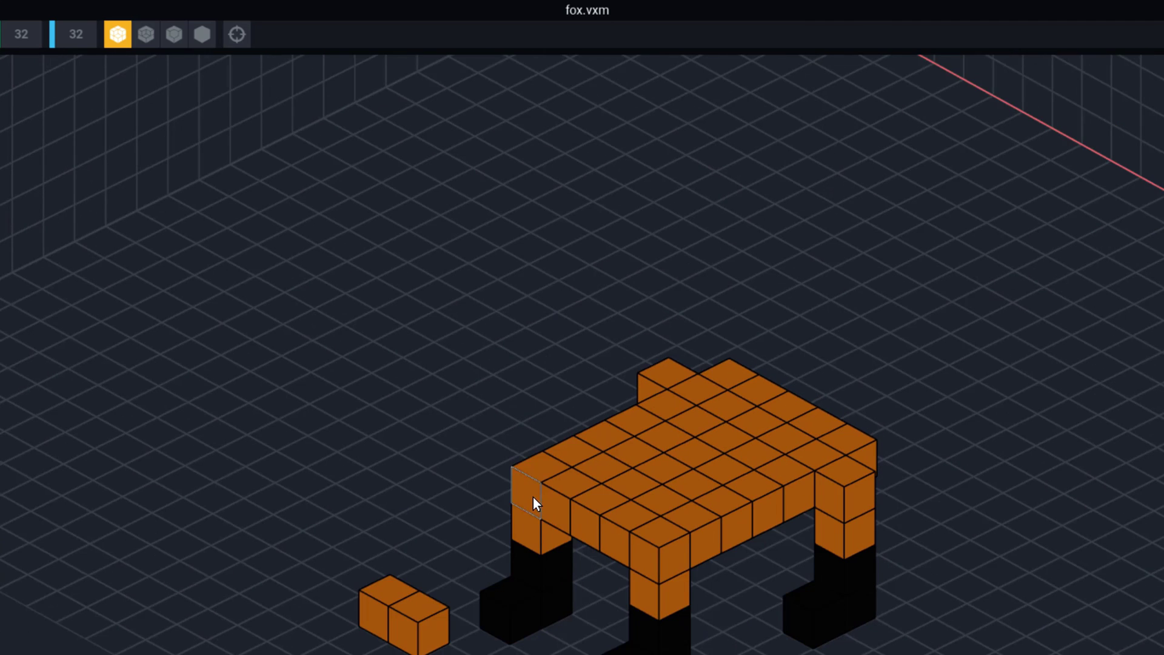
{"action": "left_click_drag", "start_coordinate": [533, 497], "coordinate": [612, 521]}
{"action": "left_click_drag", "start_coordinate": [505, 518], "coordinate": [611, 580]}
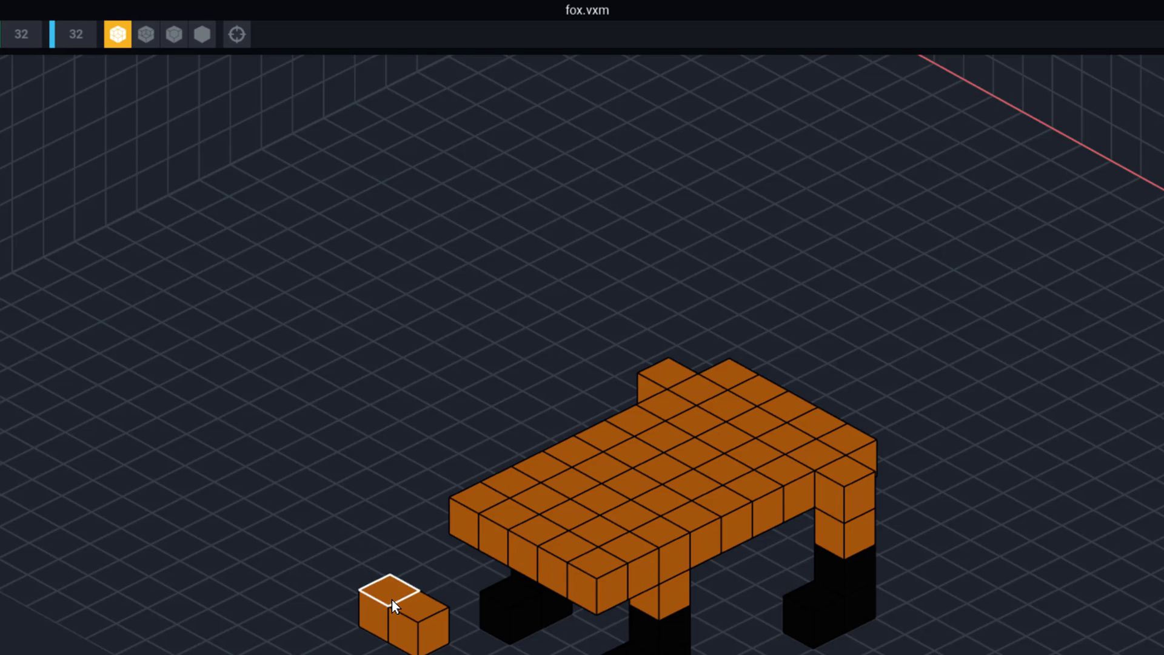
Erase the two stray orange voxels floating in front of the body slab.
{"action": "right_click_drag", "start_coordinate": [418, 605], "coordinate": [382, 630]}
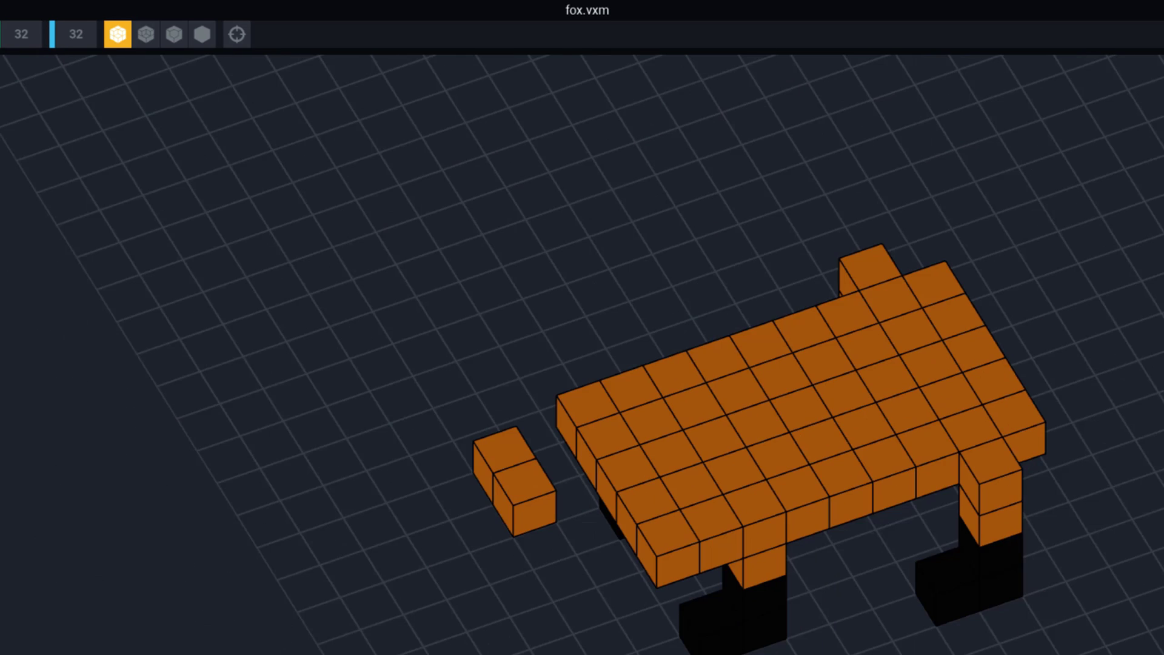
{"action": "right_click_drag", "start_coordinate": [494, 653], "coordinate": [493, 641]}
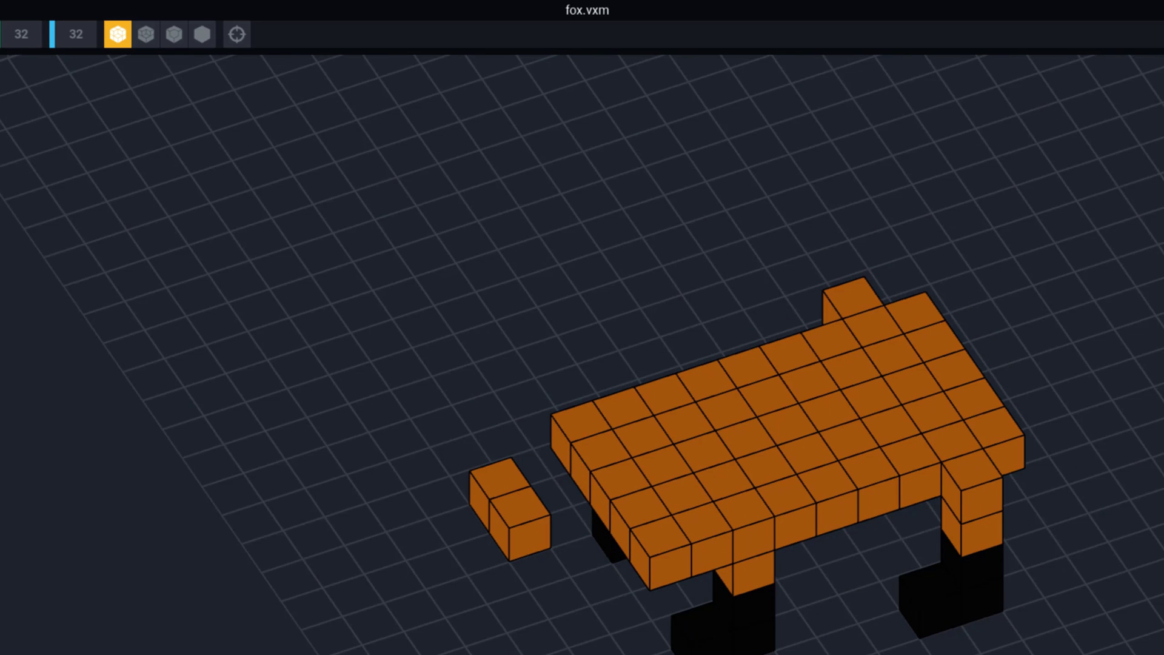
{"action": "left_click", "coordinate": [21, 174]}
{"action": "left_click", "coordinate": [647, 326]}
{"action": "left_click", "coordinate": [668, 343]}
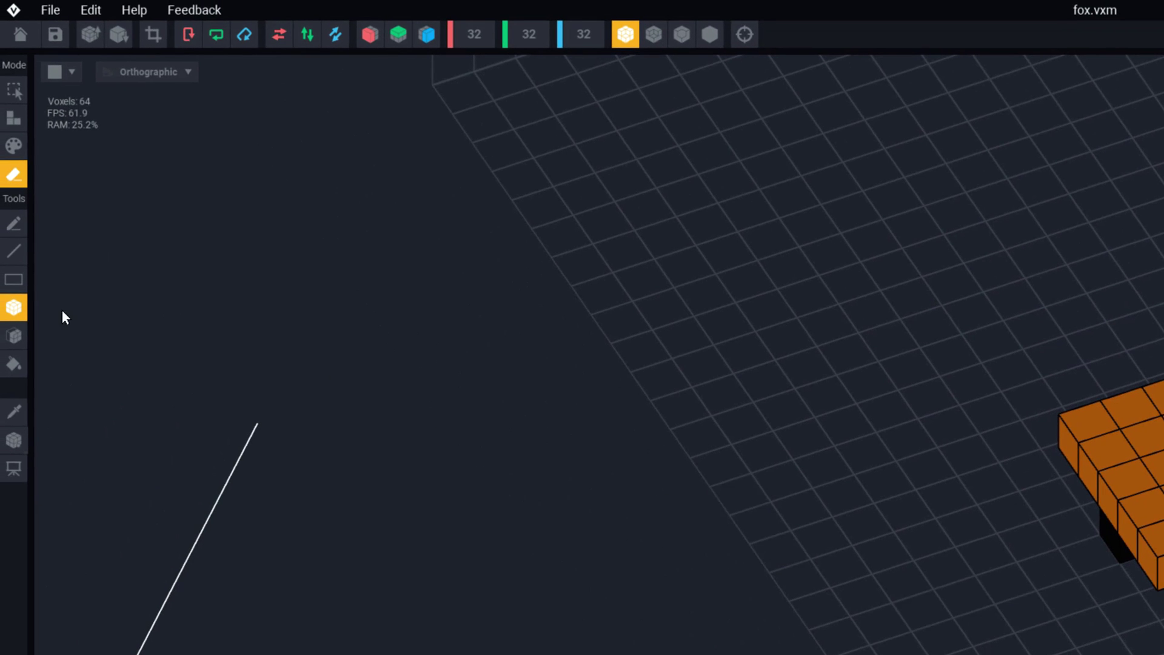
Switch to MagicaVoxel and examine the reference fox from below and from the side to compare the body height.
{"action": "key", "text": "alt+Tab"}
{"action": "right_click_drag", "start_coordinate": [534, 654], "coordinate": [576, 573]}
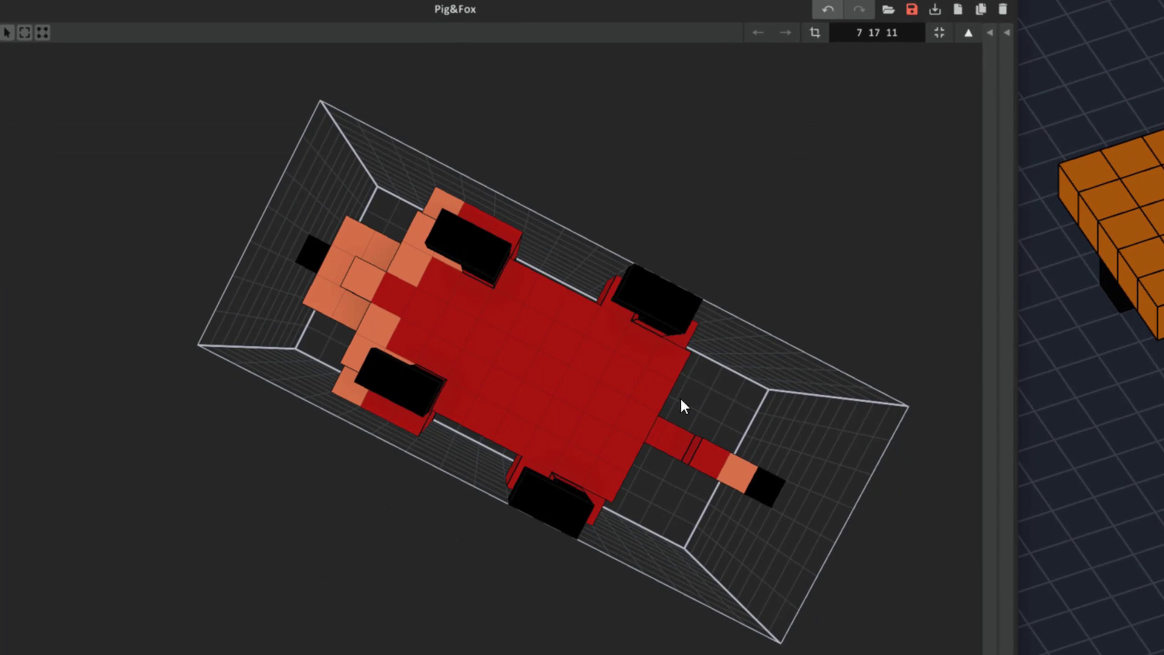
{"action": "middle_click_drag", "start_coordinate": [572, 373], "coordinate": [545, 553]}
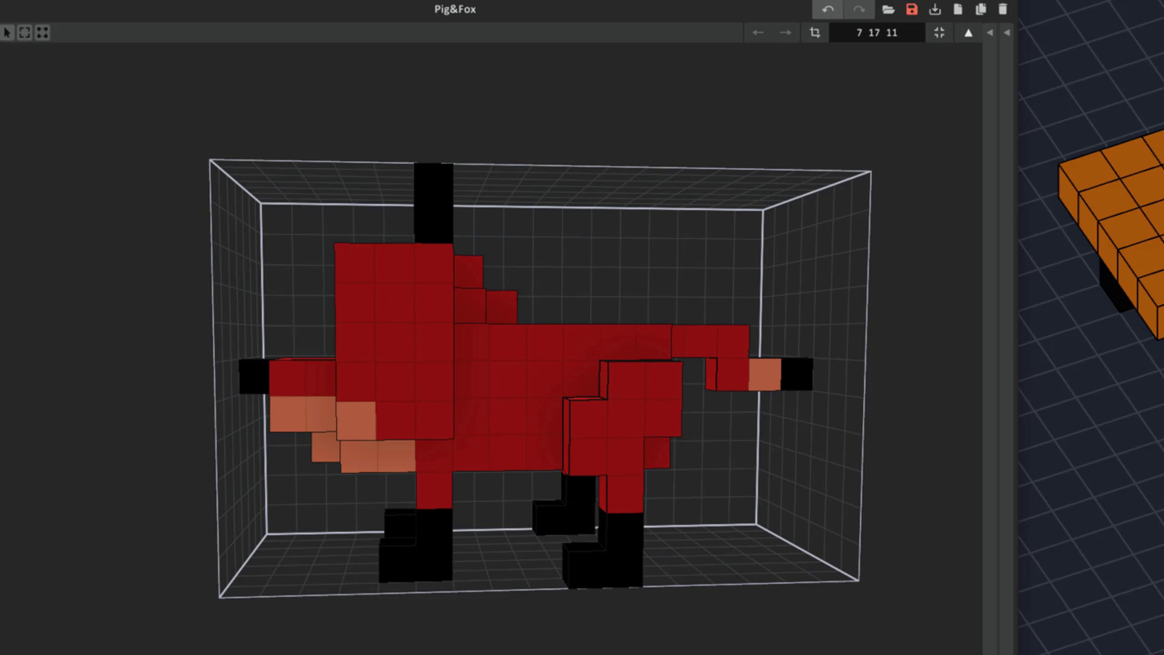
{"action": "key", "text": "Escape"}
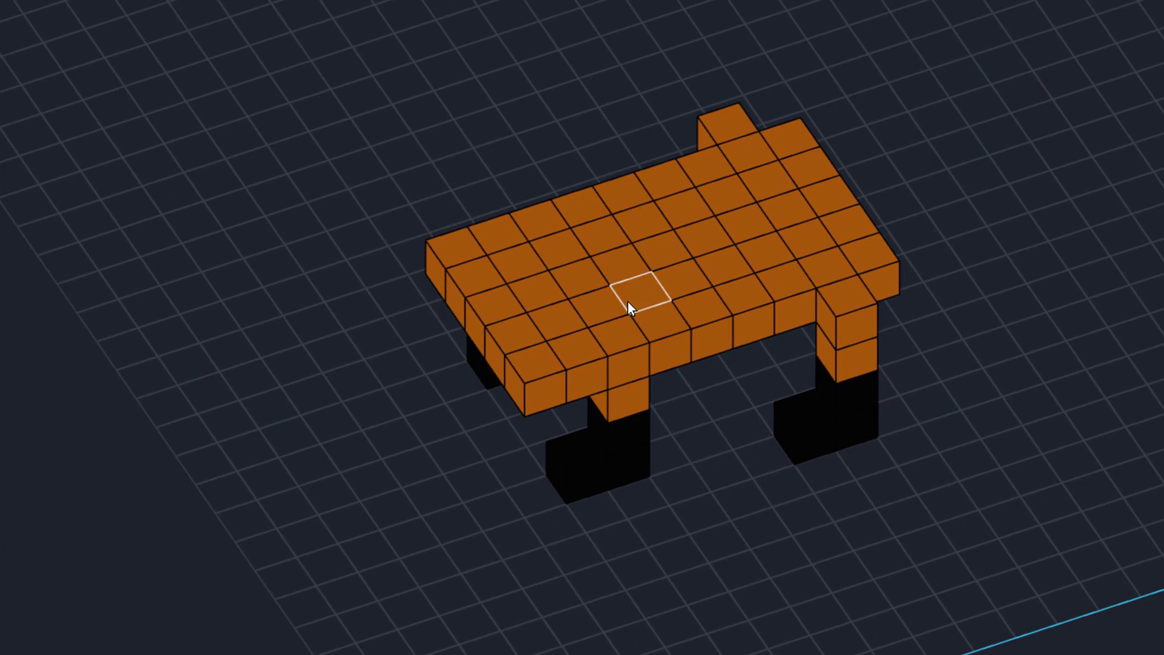
Try the face tool in erase mode on the top of the orange slab, and undo it.
{"action": "left_click", "coordinate": [628, 300]}
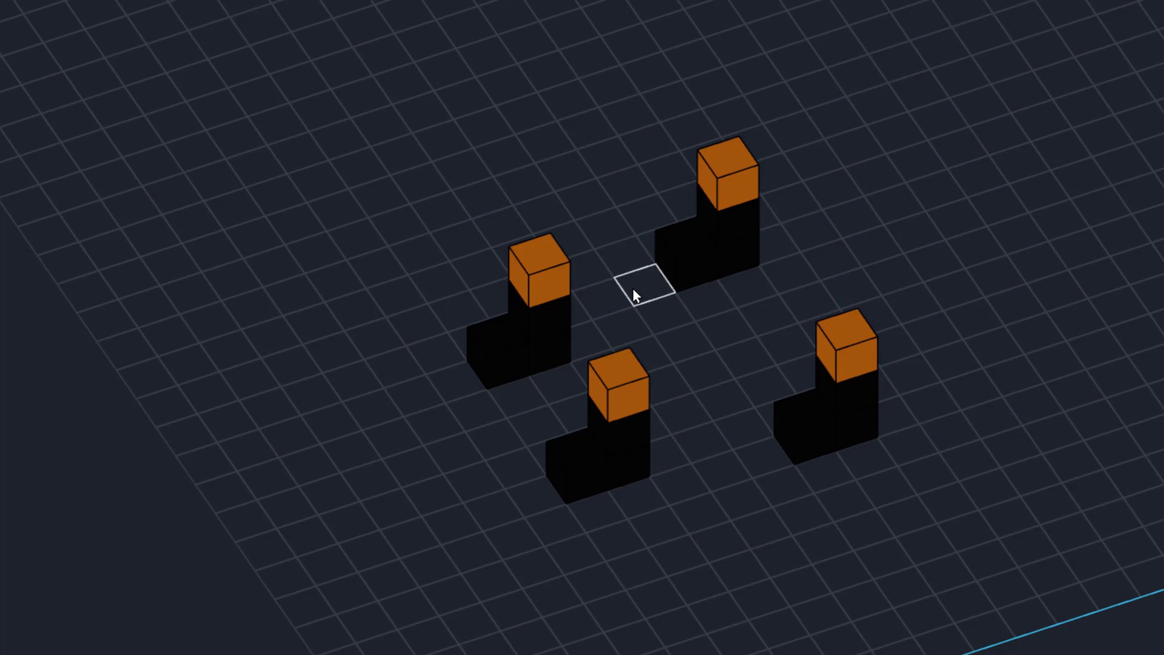
{"action": "key", "text": "ctrl+z"}
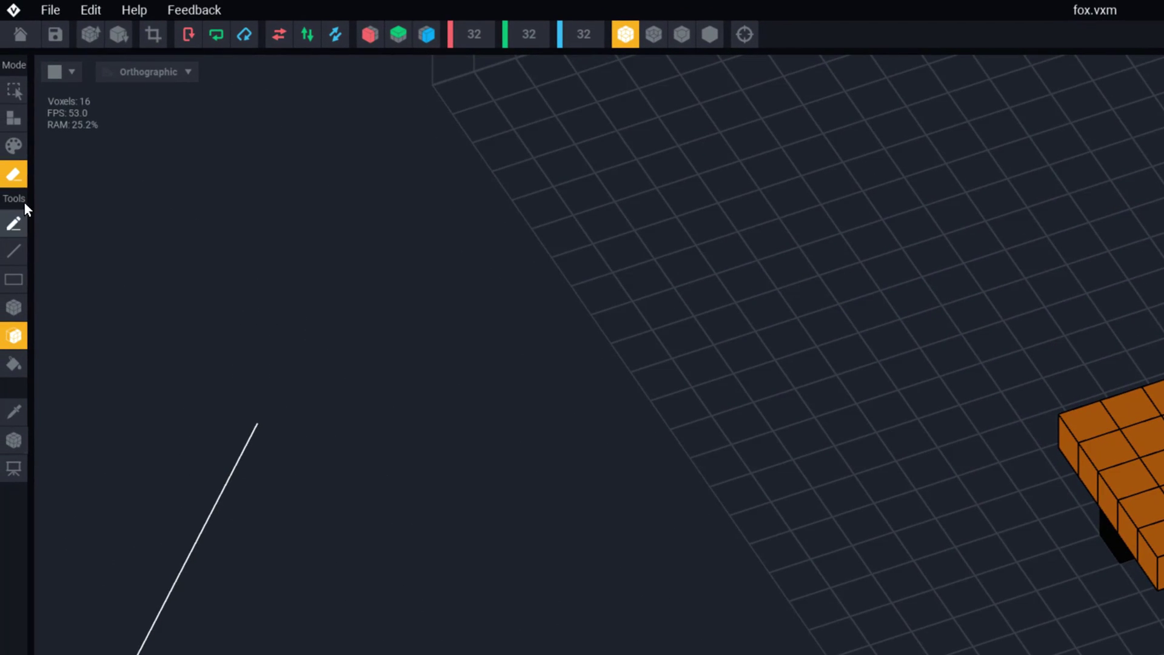
With the face tool in attach mode, raise the top of the orange slab by three layers to make the body four voxels high.
{"action": "left_click", "coordinate": [16, 119]}
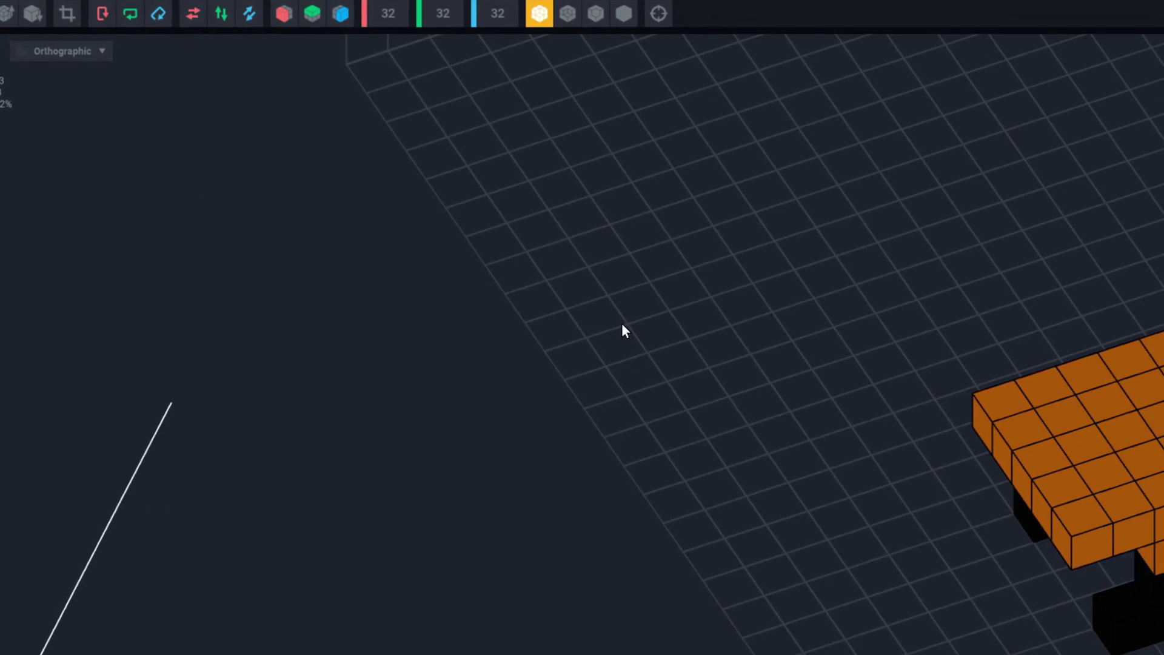
{"action": "left_click", "coordinate": [804, 323]}
{"action": "left_click", "coordinate": [804, 294]}
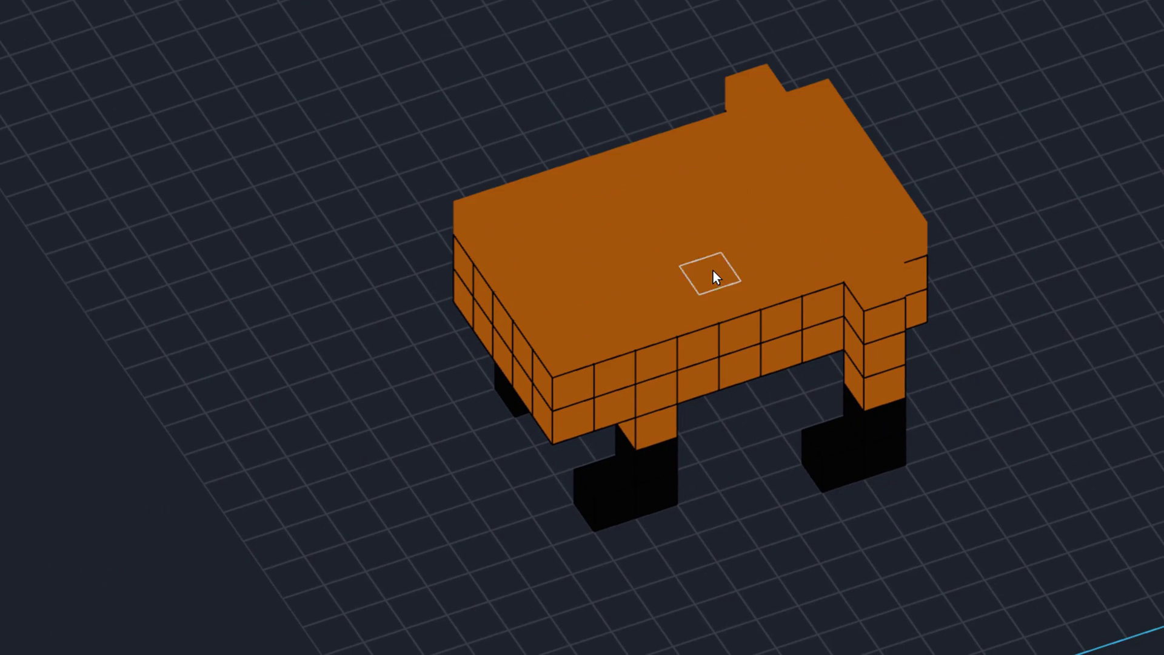
{"action": "left_click", "coordinate": [707, 228]}
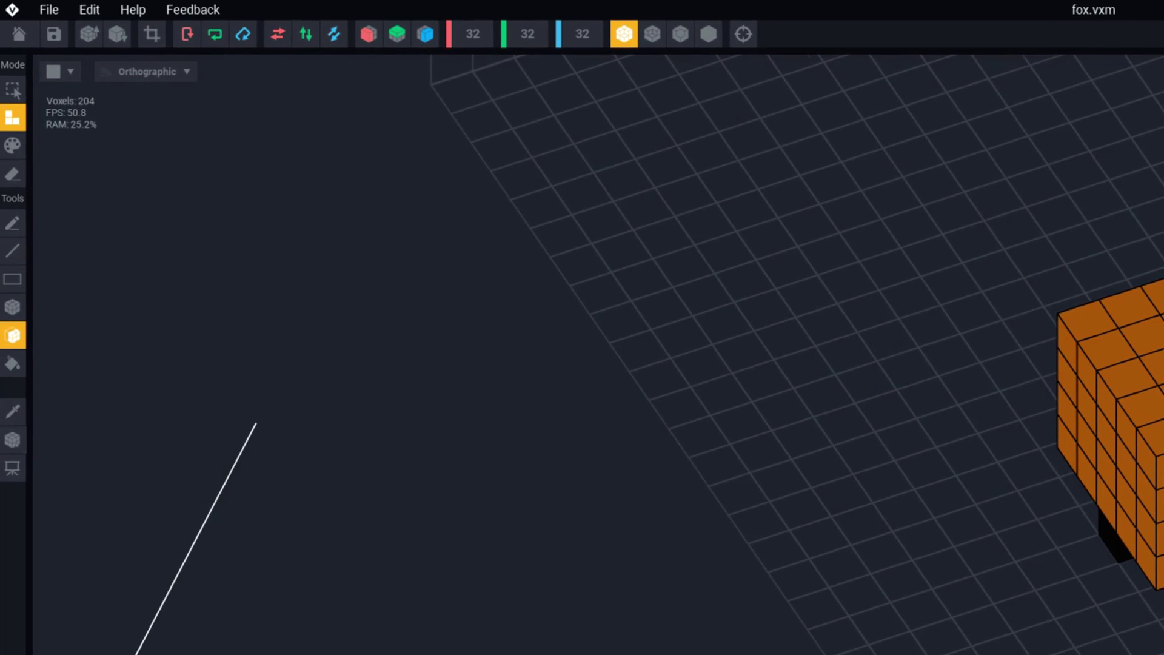
With the pencil tool in erase mode, remove the surplus orange voxels above both rear legs, leaving two orange voxels on each leg.
{"action": "left_click", "coordinate": [18, 176]}
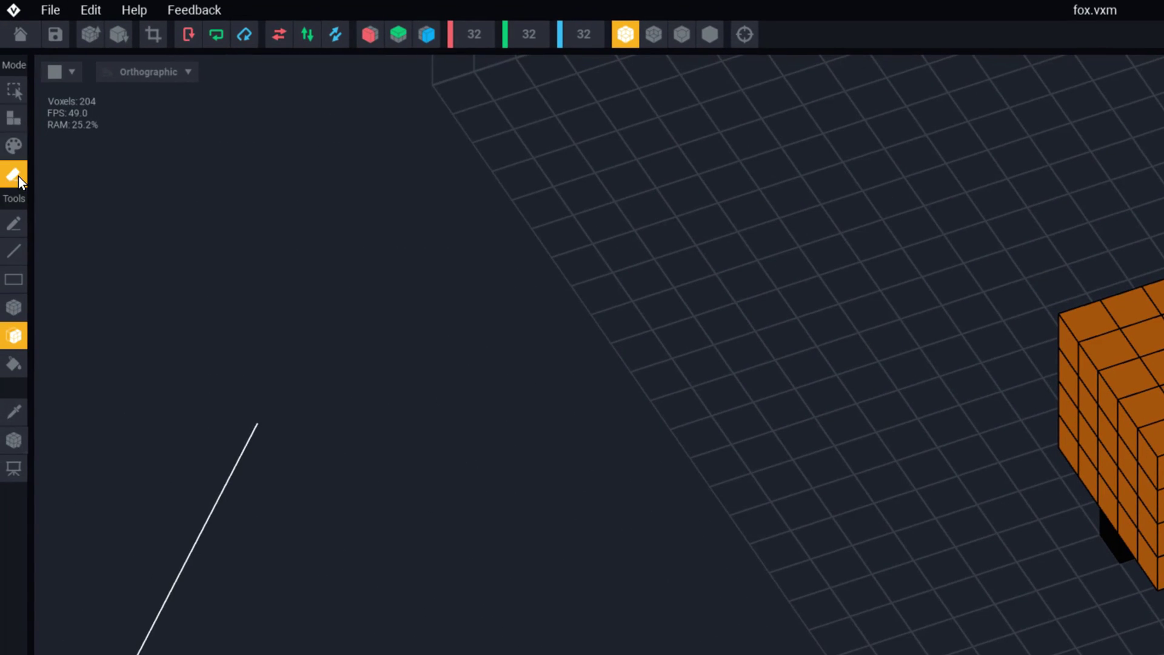
{"action": "left_click", "coordinate": [17, 222]}
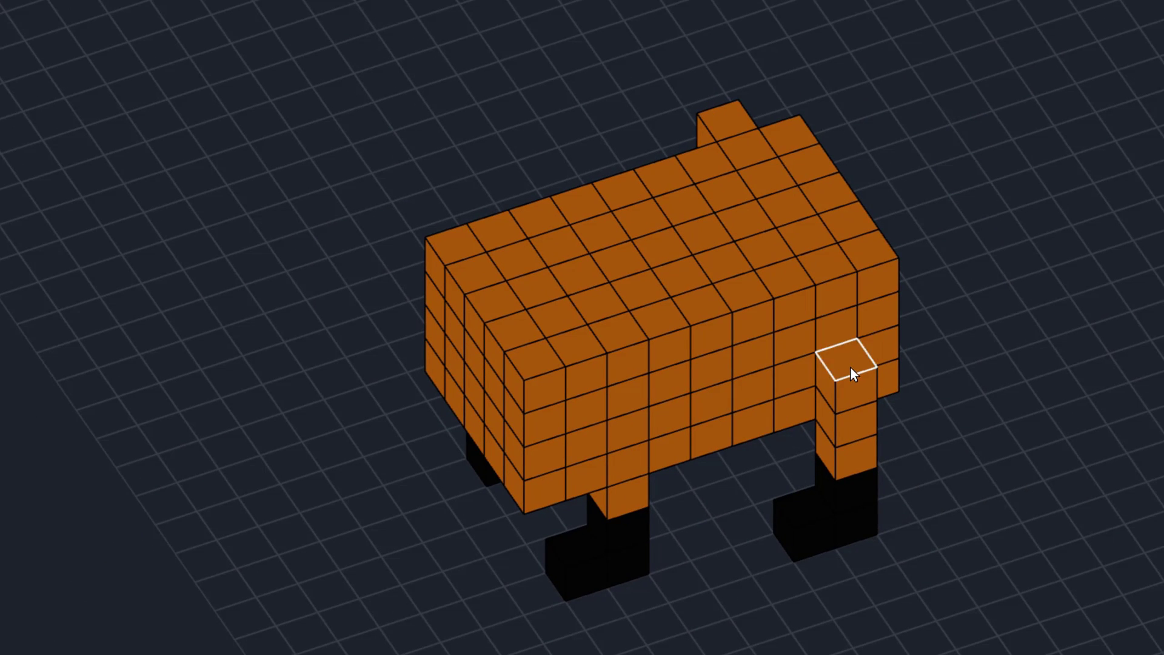
{"action": "middle_click_drag", "start_coordinate": [845, 364], "coordinate": [616, 345]}
{"action": "left_click", "coordinate": [632, 357]}
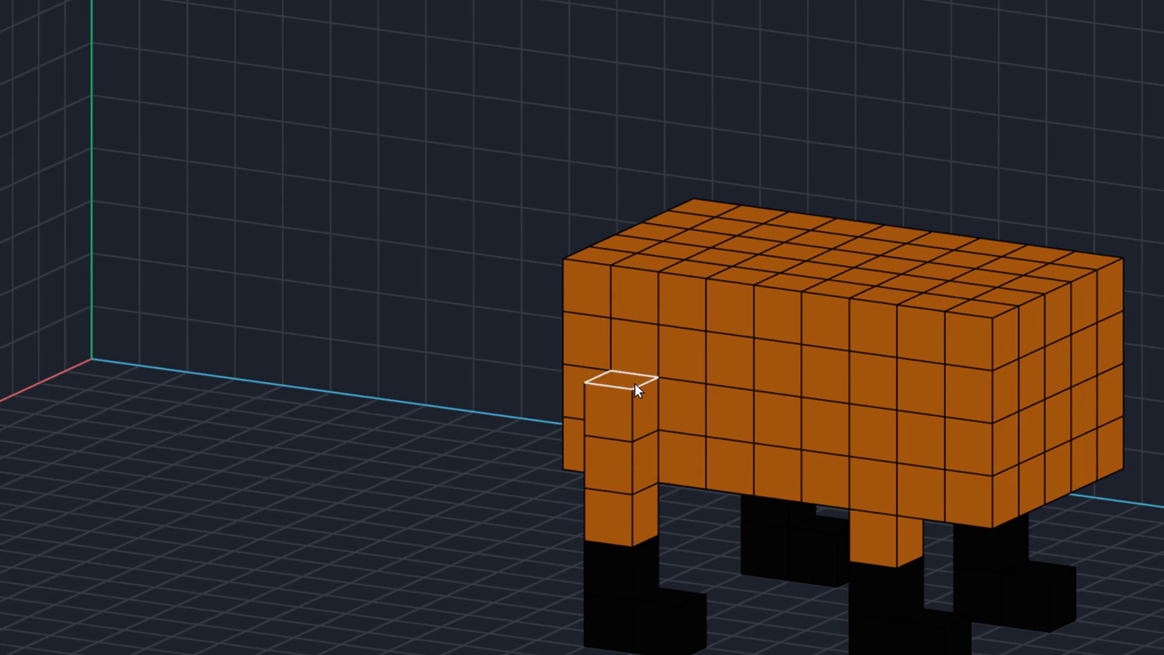
{"action": "left_click", "coordinate": [634, 395]}
{"action": "mouse_move", "coordinate": [634, 395]}
{"action": "middle_mouse_down"}
{"action": "mouse_move", "coordinate": [718, 462]}
{"action": "mouse_move", "coordinate": [689, 467]}
{"action": "mouse_move", "coordinate": [717, 460]}
{"action": "middle_mouse_up"}
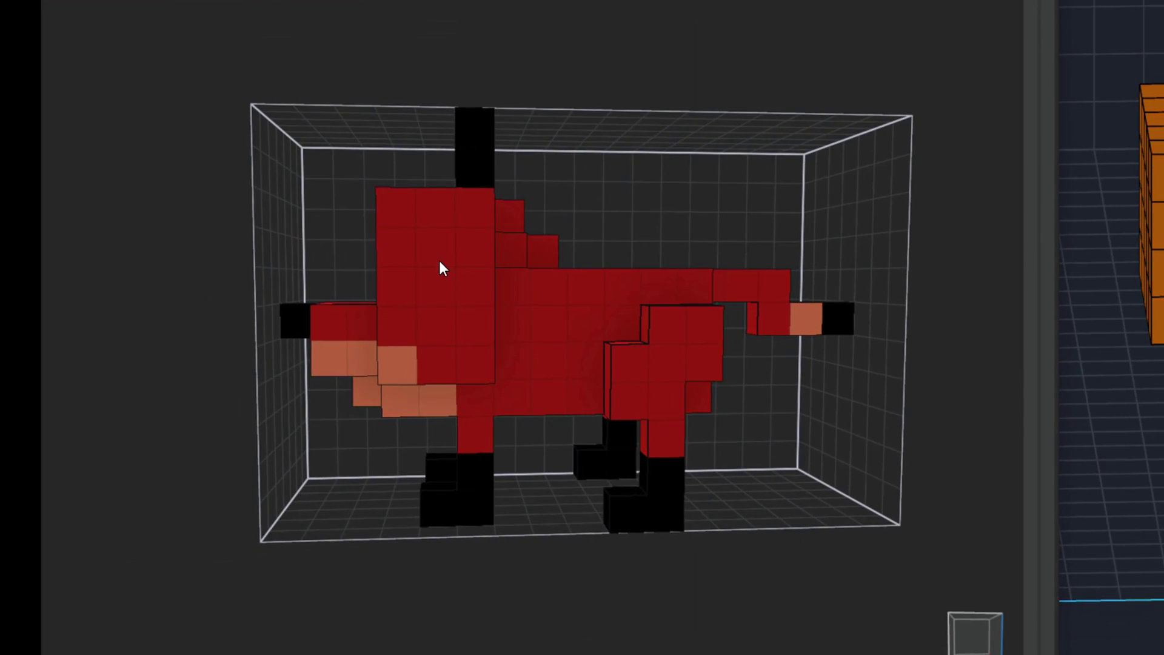
{"action": "middle_click_drag", "start_coordinate": [528, 402], "coordinate": [815, 407]}
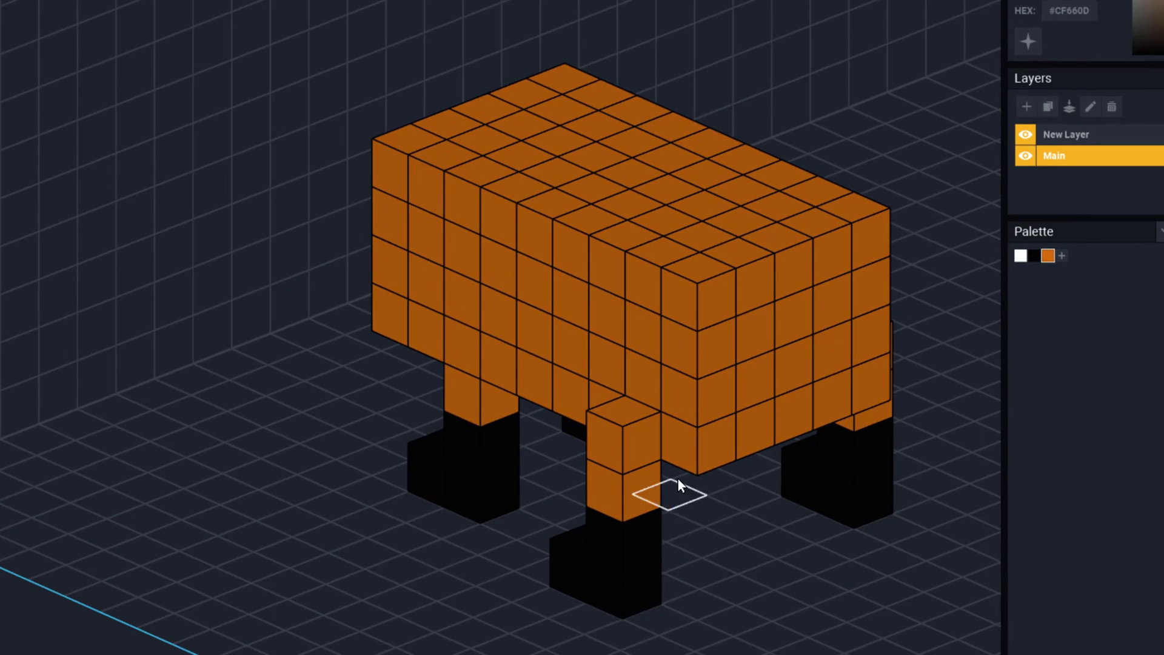
With the pencil in attach mode, build a tail of three orange voxels from the body's top rear centre, plus one beneath the last.
{"action": "middle_click_drag", "start_coordinate": [721, 470], "coordinate": [31, 431]}
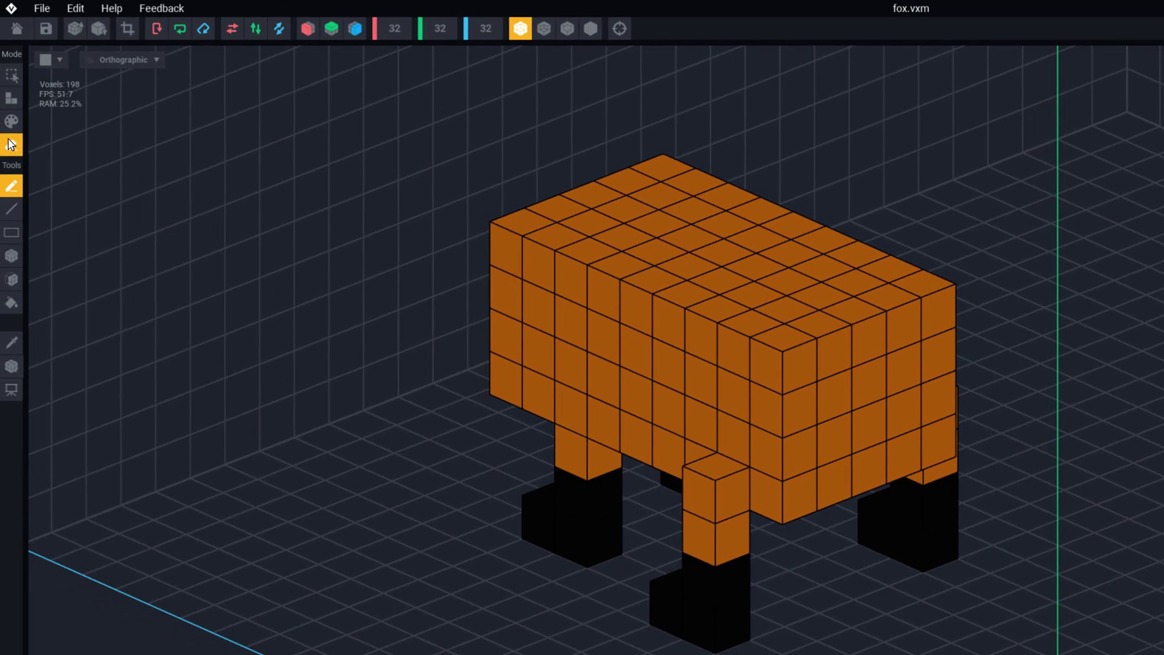
{"action": "left_click", "coordinate": [12, 99]}
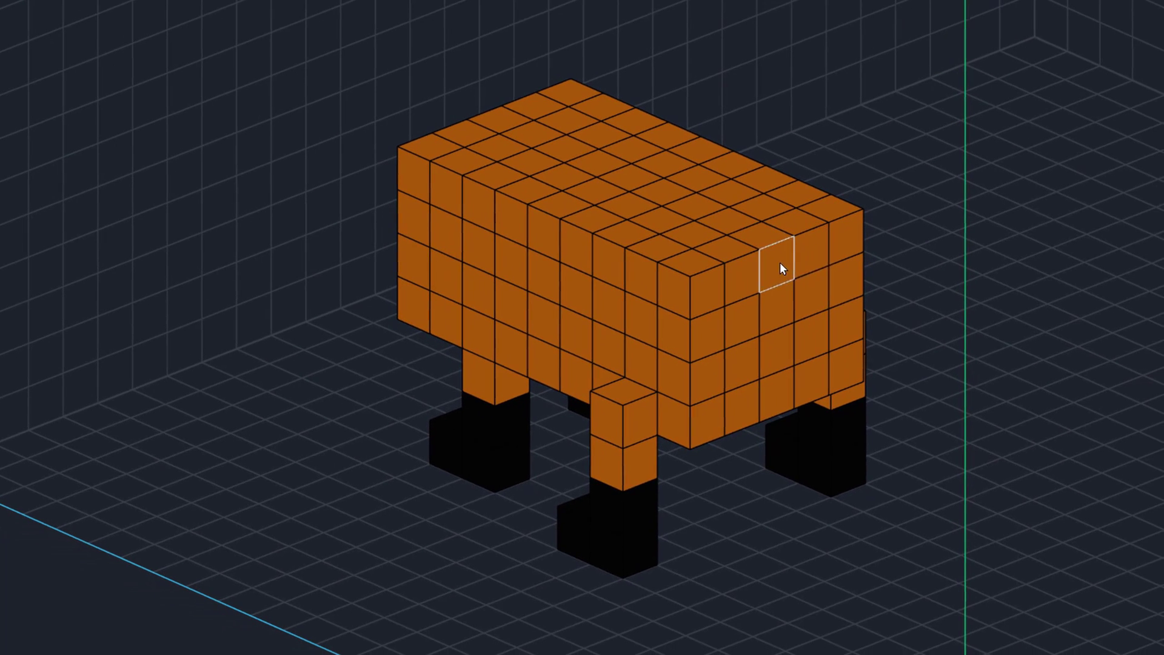
{"action": "left_click", "coordinate": [780, 262]}
{"action": "left_click", "coordinate": [803, 271]}
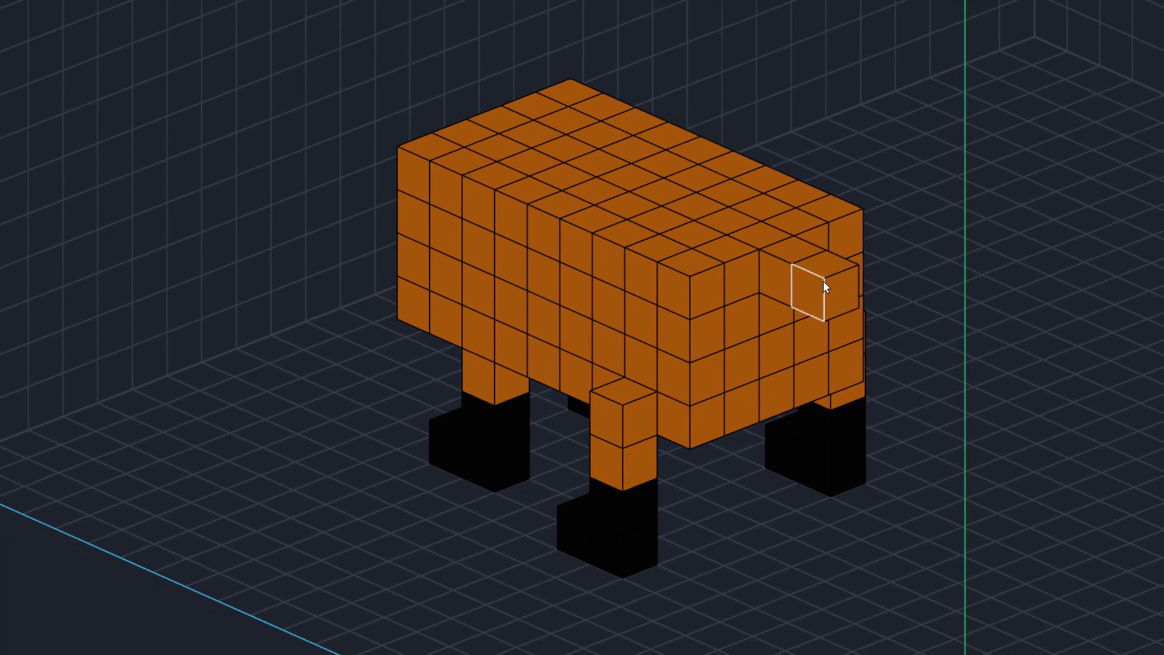
{"action": "left_click", "coordinate": [835, 286]}
{"action": "right_click_drag", "start_coordinate": [999, 504], "coordinate": [940, 485]}
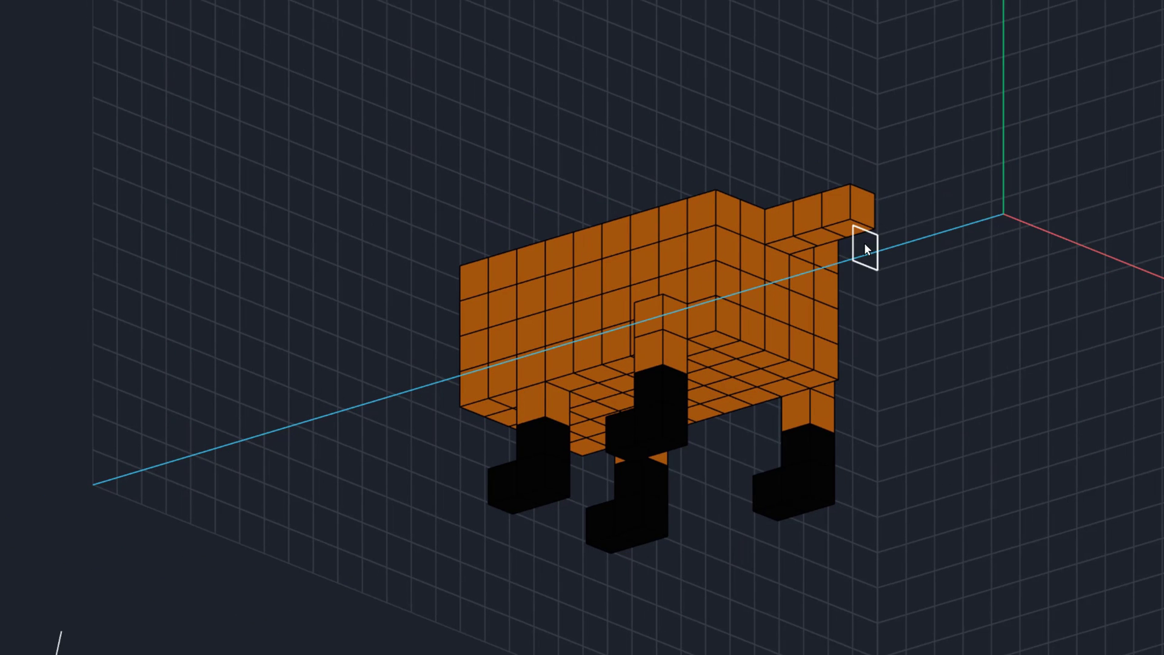
{"action": "right_click_drag", "start_coordinate": [926, 304], "coordinate": [918, 273]}
{"action": "middle_click_drag", "start_coordinate": [746, 140], "coordinate": [610, 0]}
{"action": "middle_click_drag", "start_coordinate": [828, 325], "coordinate": [683, 142]}
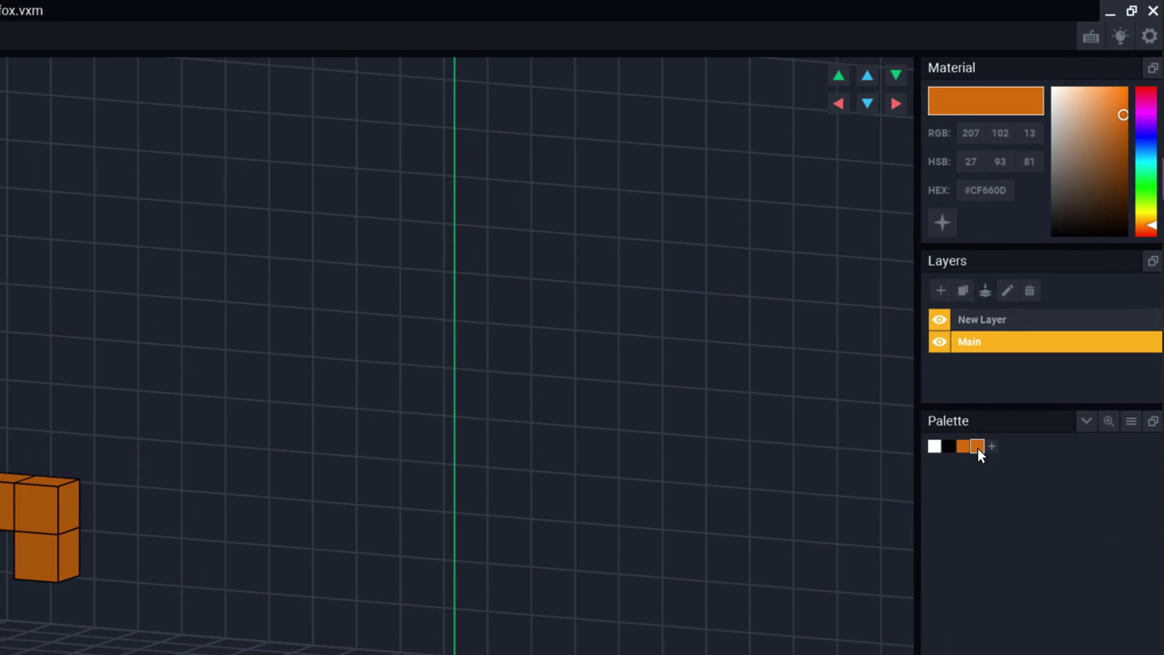
Add a new colour to the palette and change it to a light, less saturated orange.
{"action": "left_click", "coordinate": [1106, 150]}
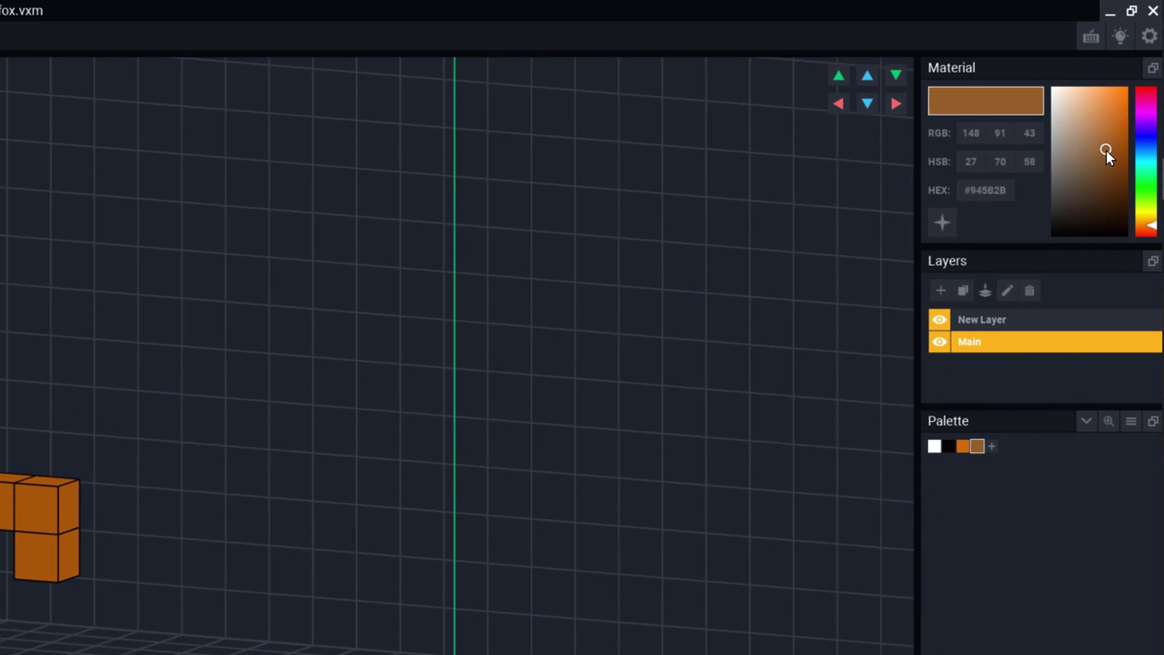
{"action": "left_click", "coordinate": [1101, 122]}
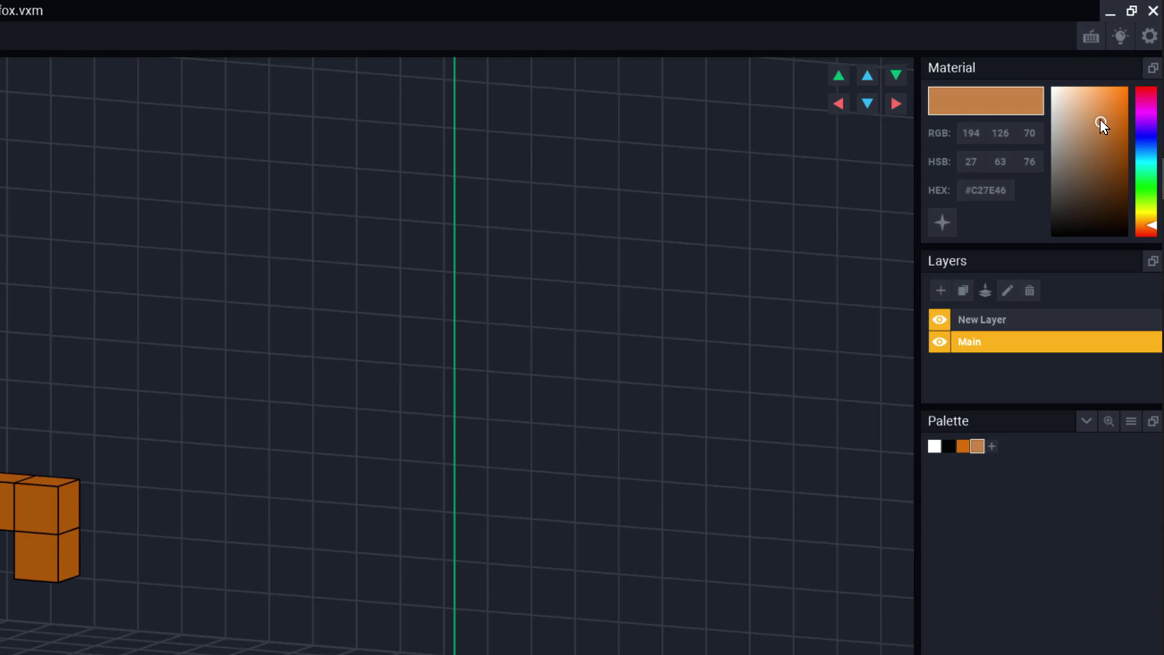
{"action": "left_click", "coordinate": [1100, 105]}
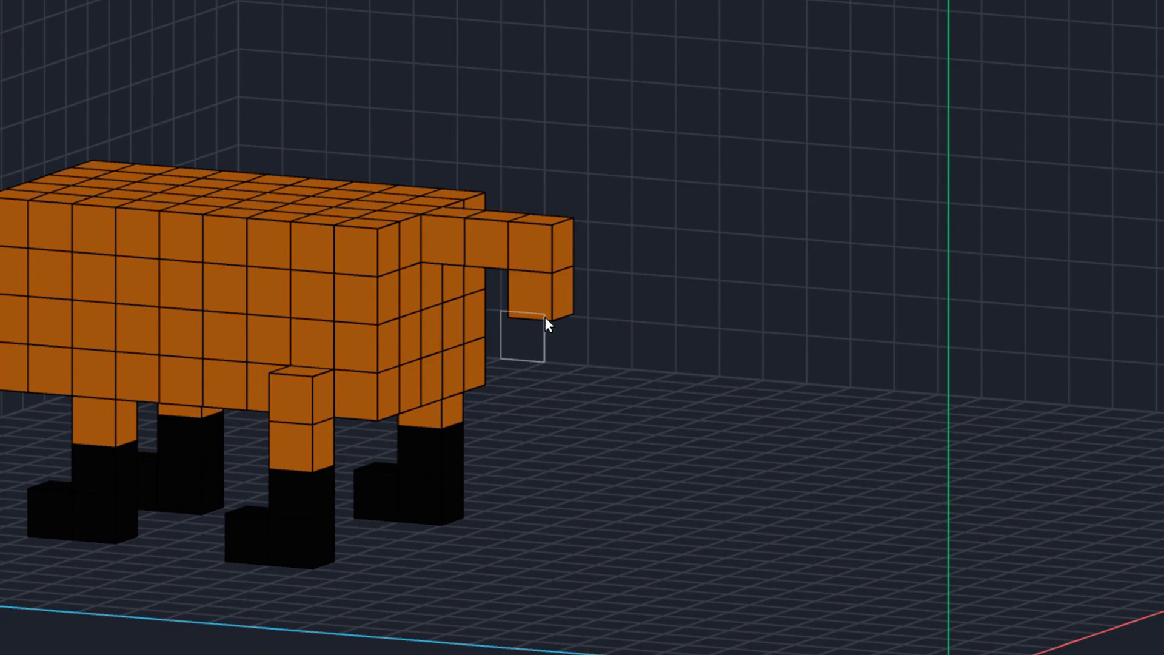
Extend the lower tail end backwards with one light-orange voxel followed by one black voxel.
{"action": "left_click", "coordinate": [567, 307]}
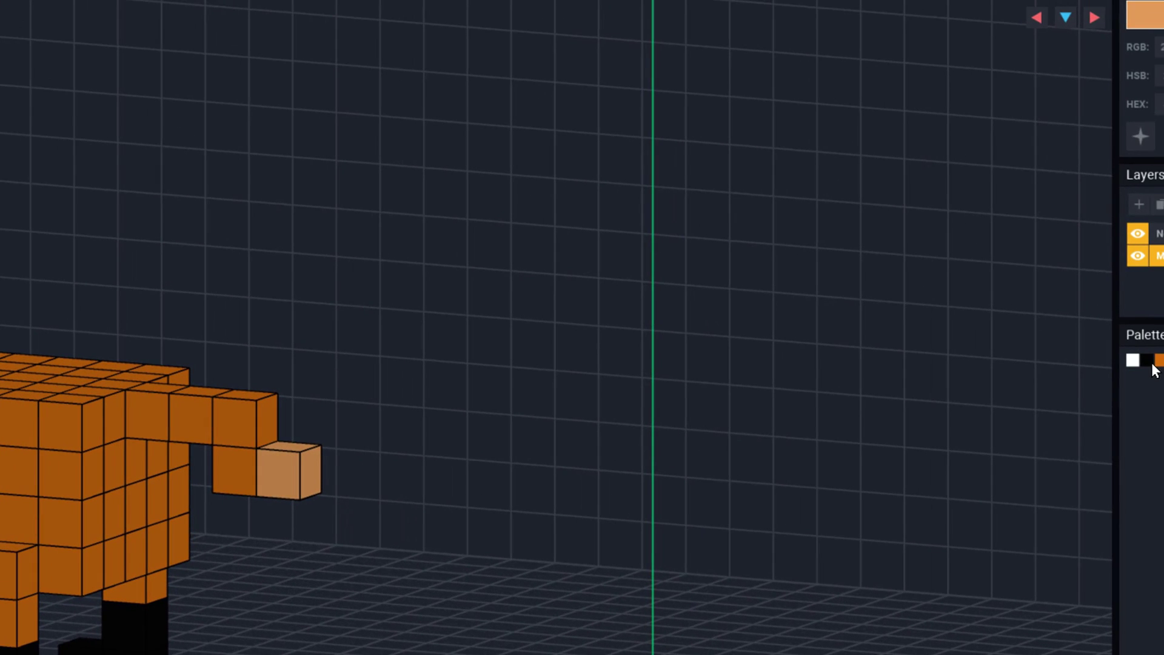
{"action": "left_click", "coordinate": [1152, 364]}
{"action": "left_click", "coordinate": [317, 471]}
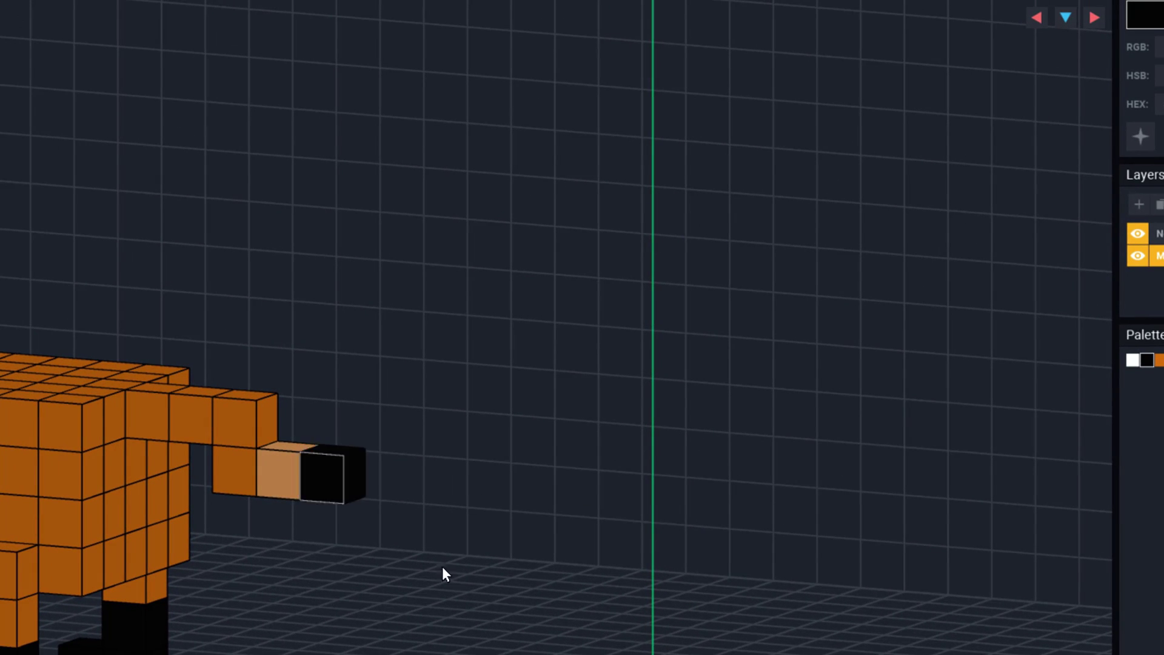
Following the MagicaVoxel reference, add neck fur on the back: three orange voxels across, one stacked on the middle and one behind it.
{"action": "right_click_drag", "start_coordinate": [527, 652], "coordinate": [492, 653]}
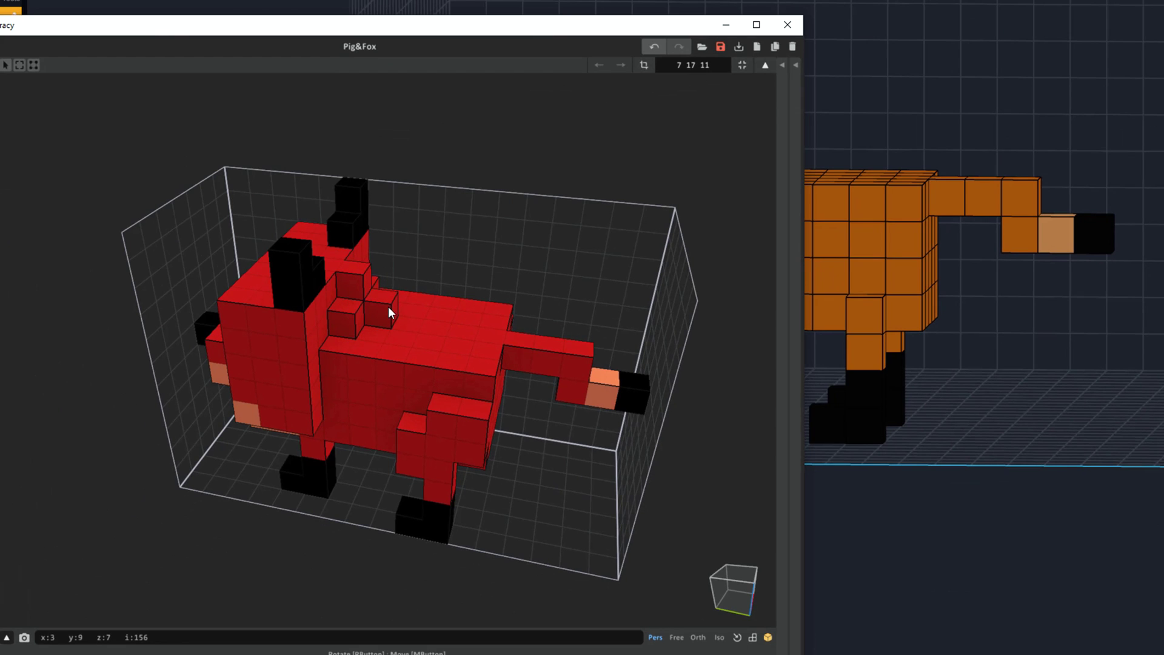
{"action": "right_click_drag", "start_coordinate": [337, 466], "coordinate": [371, 416]}
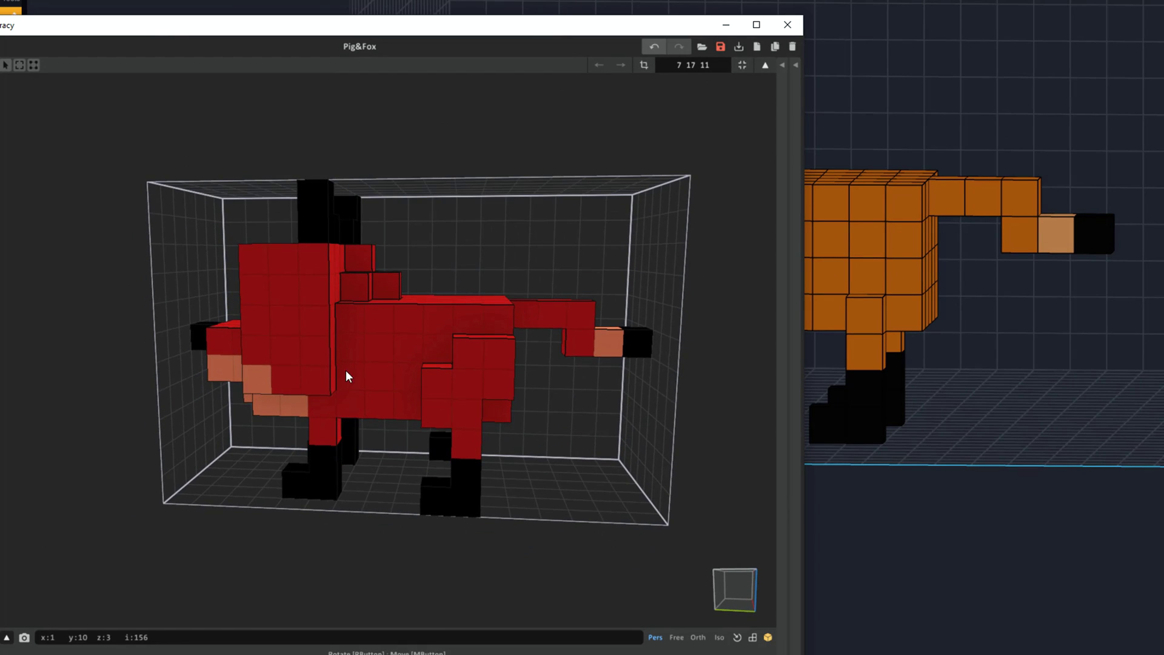
{"action": "left_click", "coordinate": [1093, 538]}
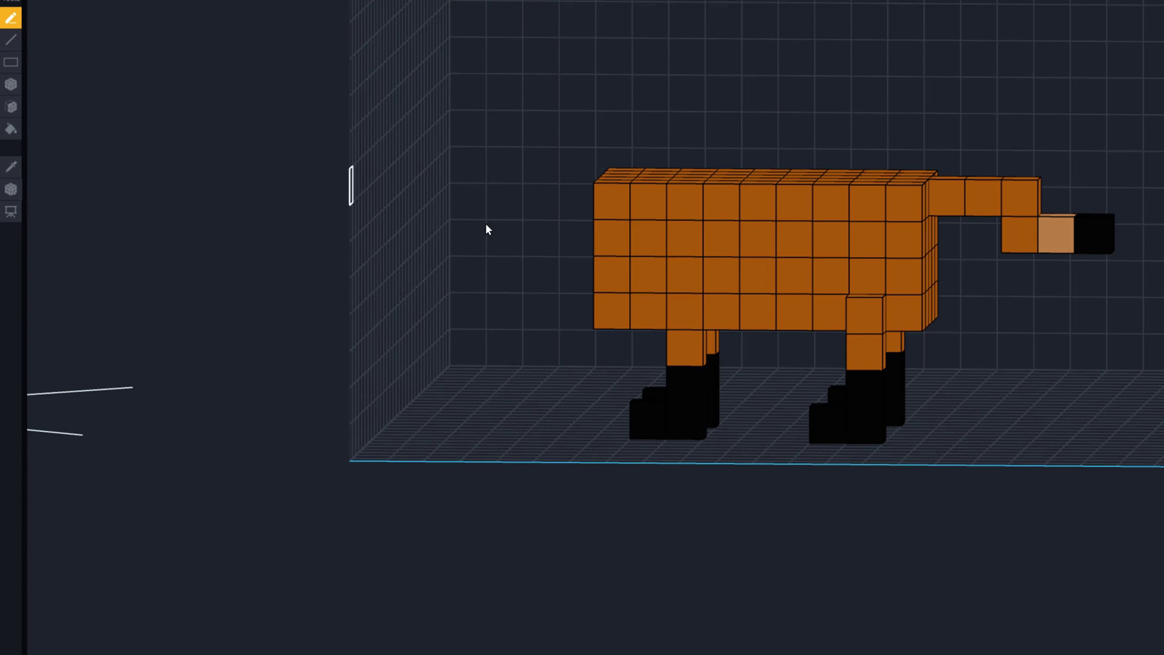
{"action": "right_click_drag", "start_coordinate": [773, 263], "coordinate": [600, 358]}
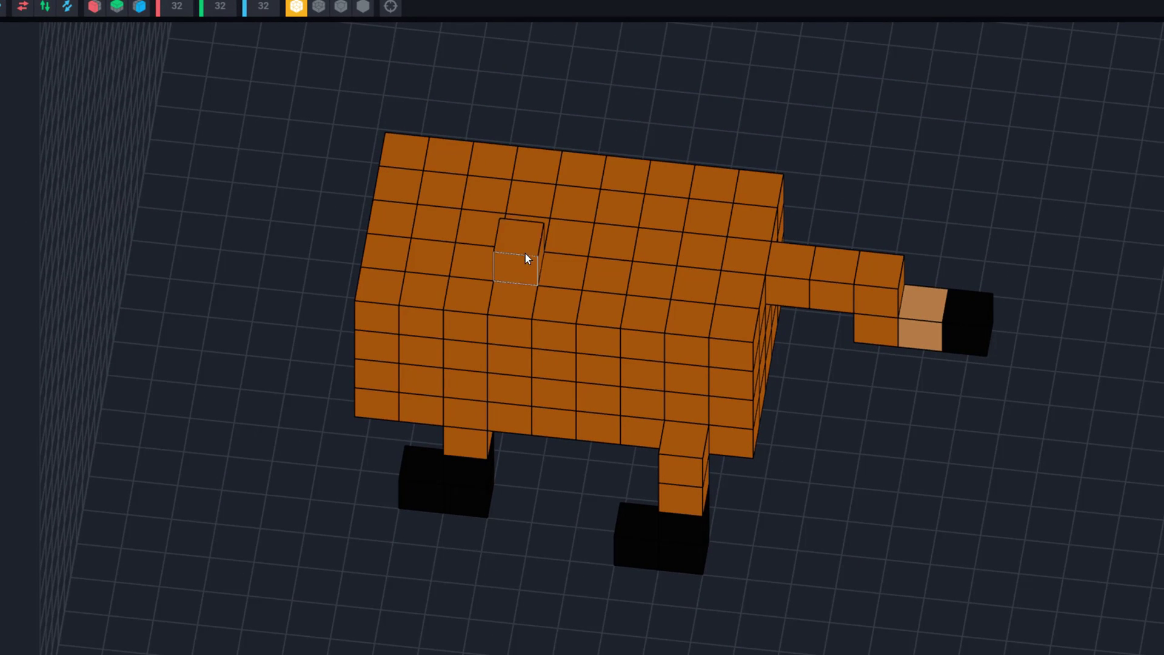
{"action": "left_click", "coordinate": [531, 238]}
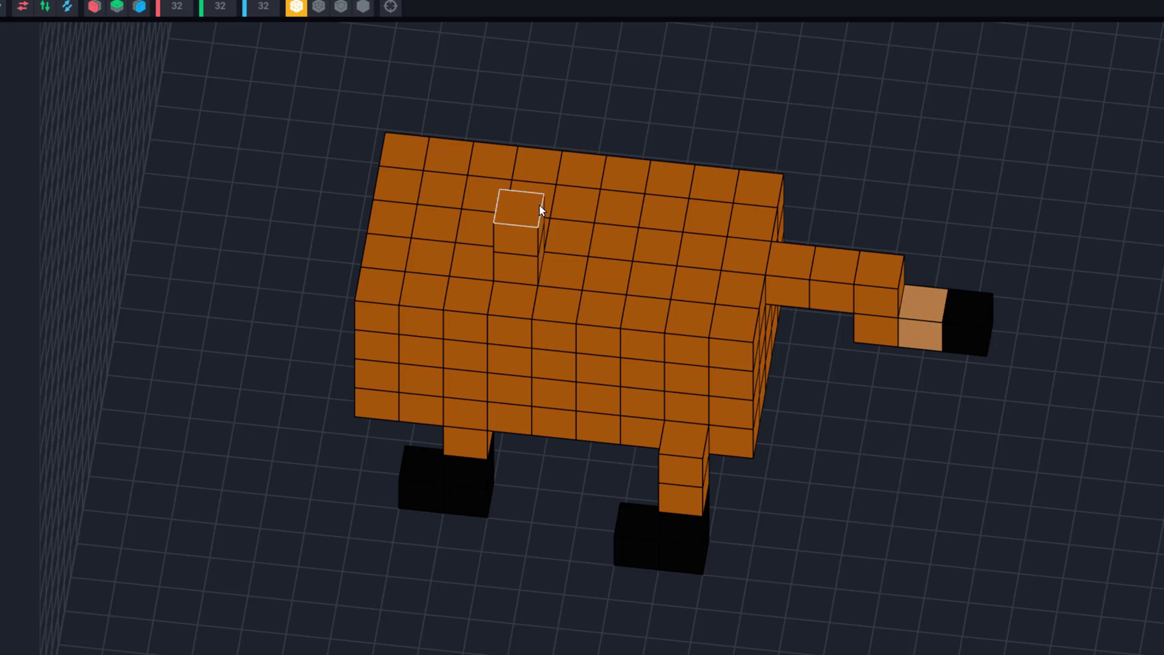
{"action": "key", "text": "ctrl+z"}
{"action": "middle_click_drag", "start_coordinate": [605, 304], "coordinate": [647, 325]}
{"action": "left_click", "coordinate": [631, 135]}
{"action": "left_click", "coordinate": [648, 111]}
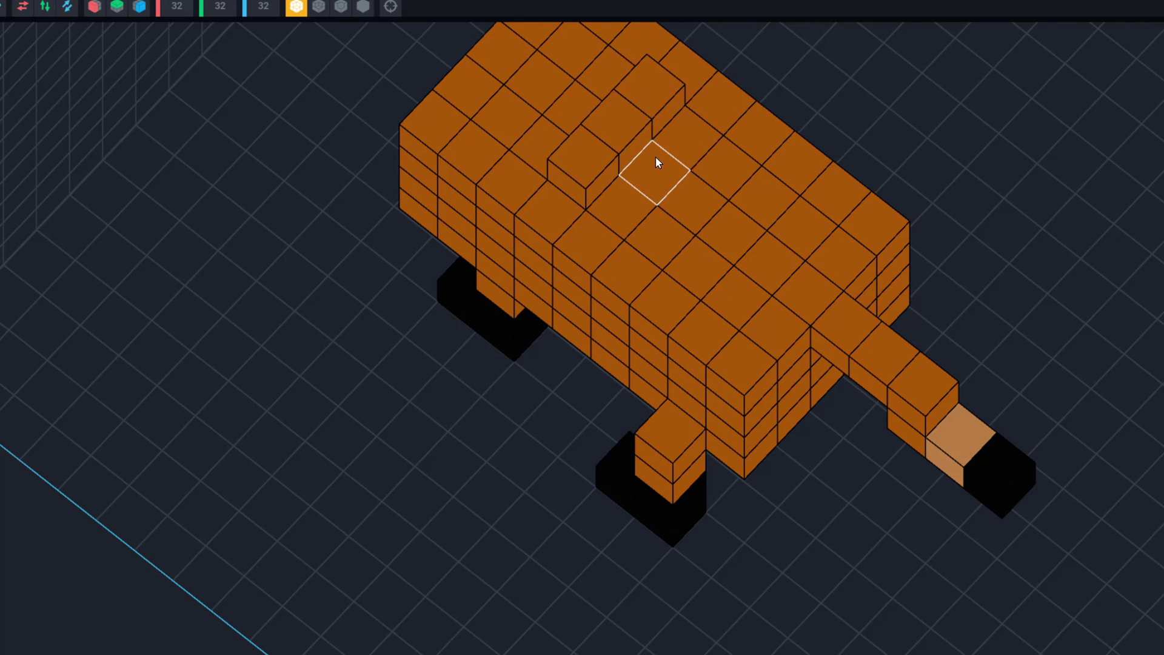
{"action": "left_click", "coordinate": [638, 118]}
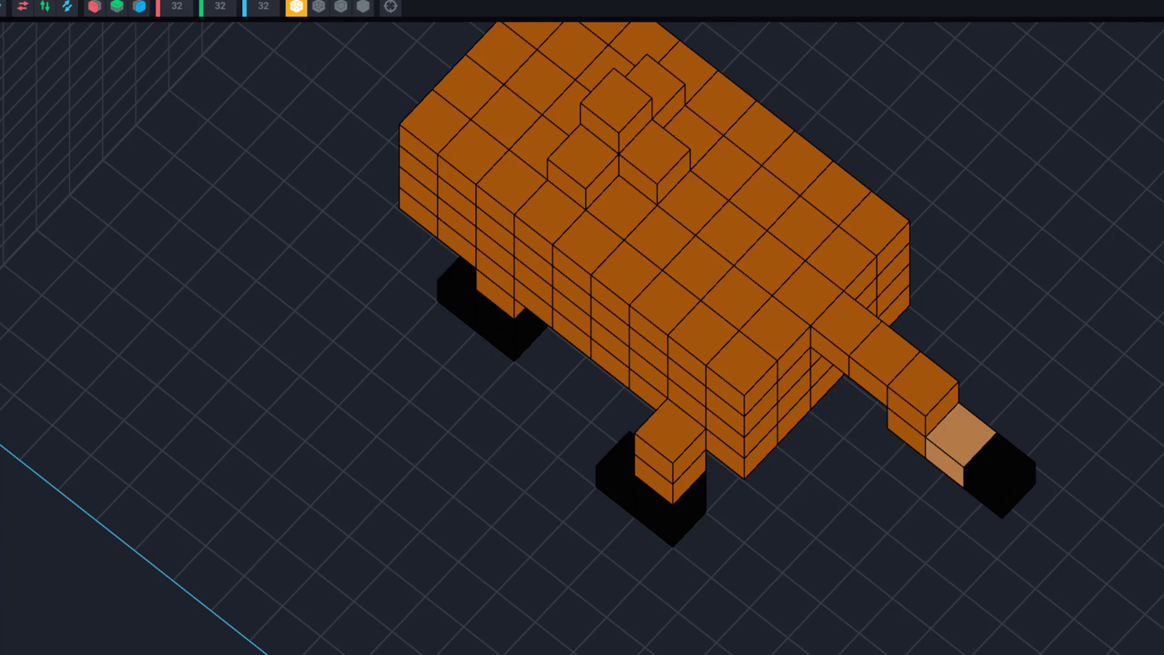
Check the head in MagicaVoxel, then use the box tool to make it three voxels deep, one layer above the body and seven wide.
{"action": "key", "text": "alt+Tab"}
{"action": "left_click_drag", "start_coordinate": [215, 528], "coordinate": [175, 439]}
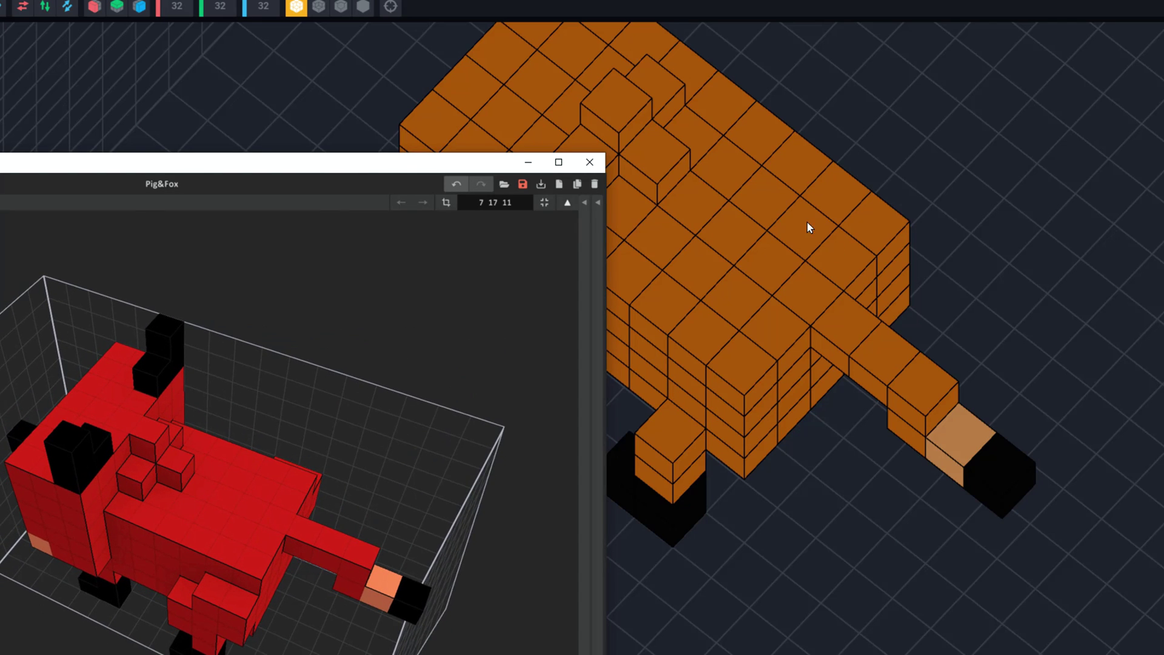
{"action": "left_click_drag", "start_coordinate": [482, 481], "coordinate": [551, 398]}
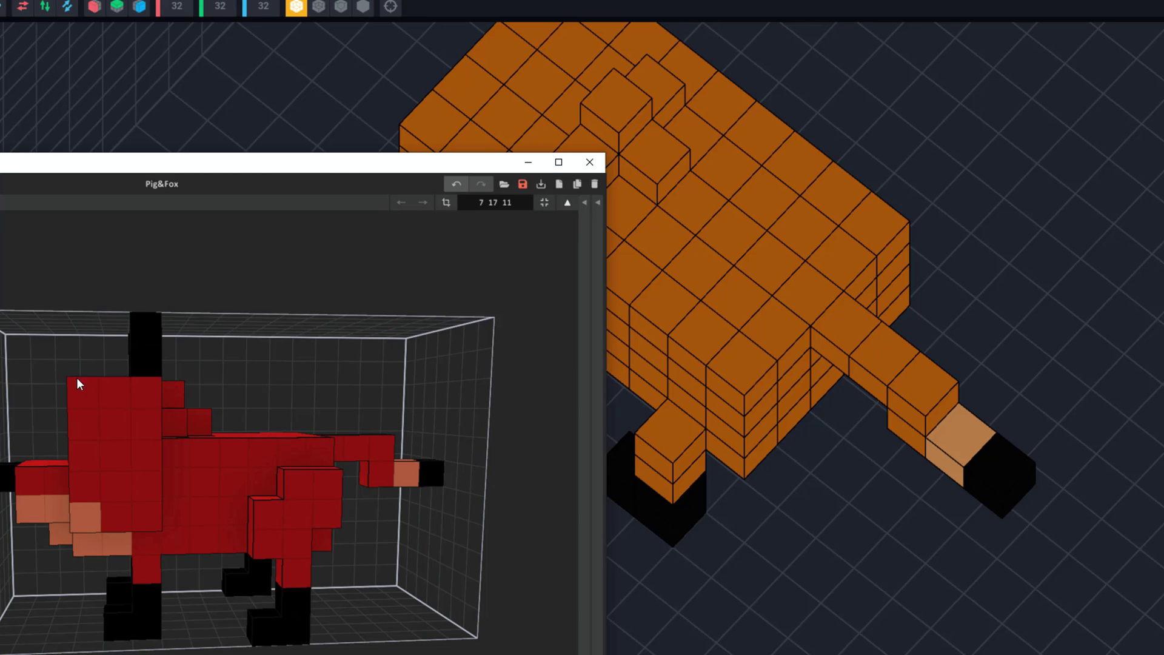
{"action": "left_click_drag", "start_coordinate": [395, 183], "coordinate": [0, 84]}
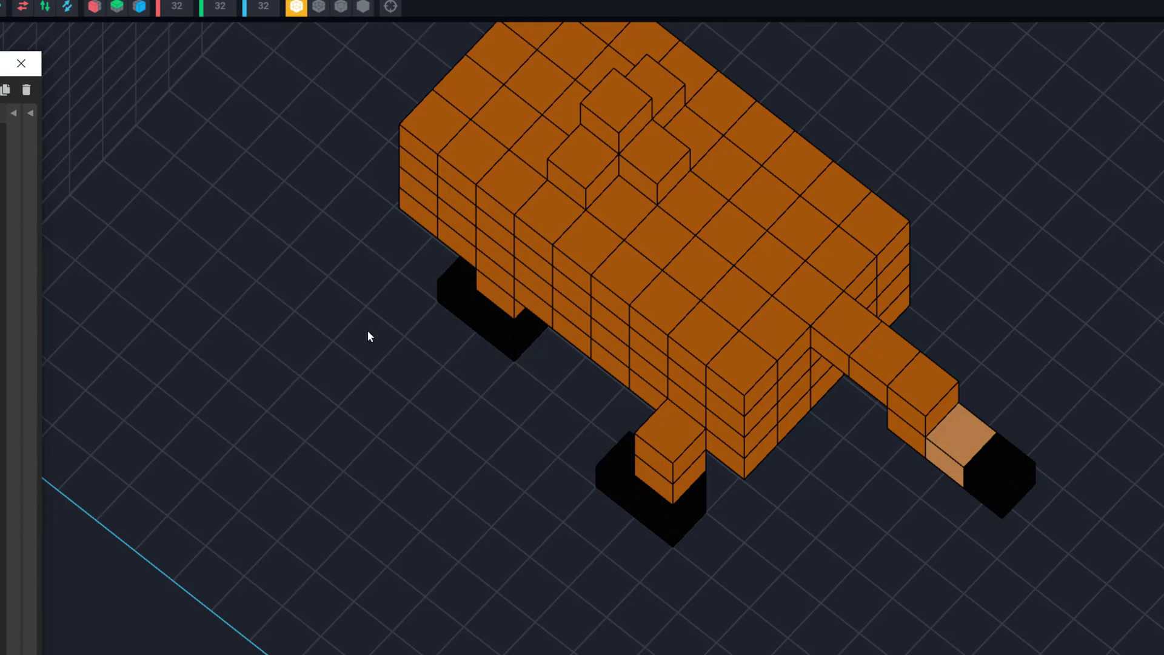
{"action": "scroll", "coordinate": [525, 474], "scroll_direction": "down", "scroll_amount": 3}
{"action": "mouse_move", "coordinate": [513, 472]}
{"action": "right_mouse_down"}
{"action": "mouse_move", "coordinate": [536, 473]}
{"action": "mouse_move", "coordinate": [515, 476]}
{"action": "right_mouse_up"}
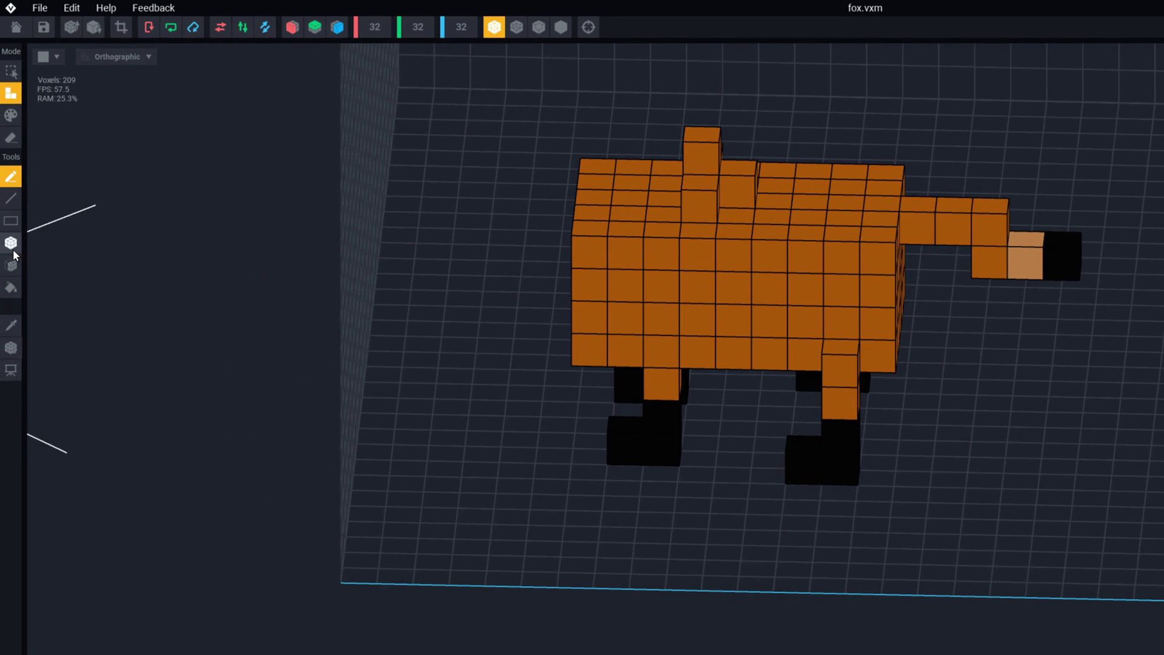
{"action": "left_click", "coordinate": [11, 243]}
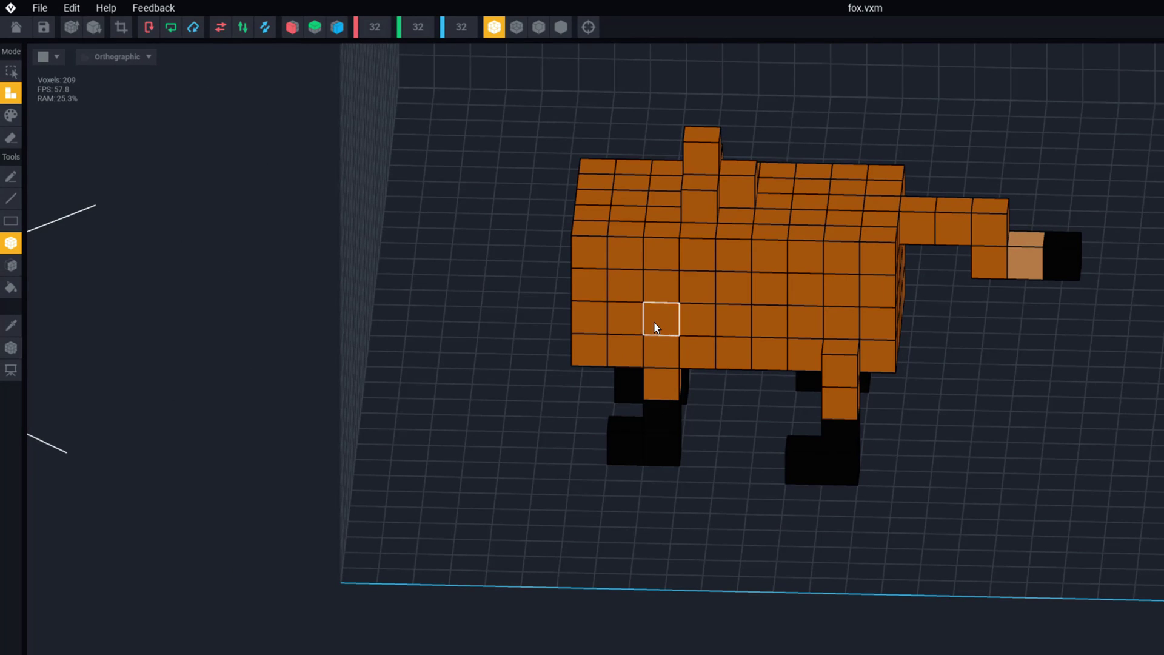
{"action": "left_click_drag", "start_coordinate": [627, 283], "coordinate": [605, 189]}
{"action": "right_click_drag", "start_coordinate": [800, 433], "coordinate": [804, 414]}
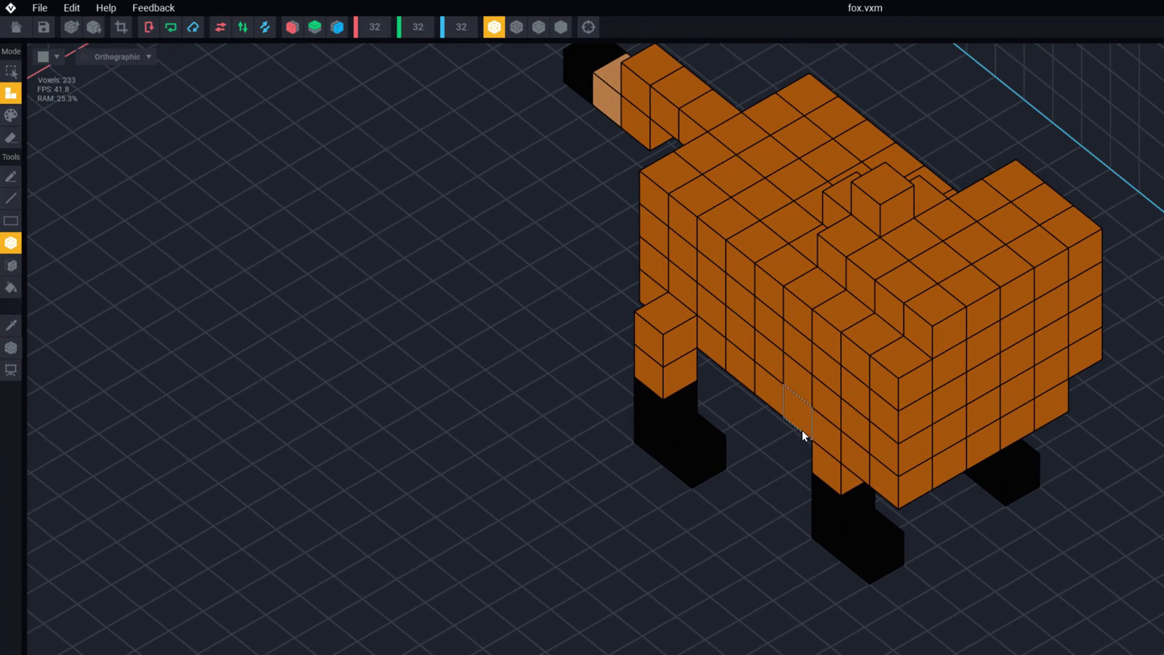
{"action": "left_click_drag", "start_coordinate": [853, 311], "coordinate": [875, 341]}
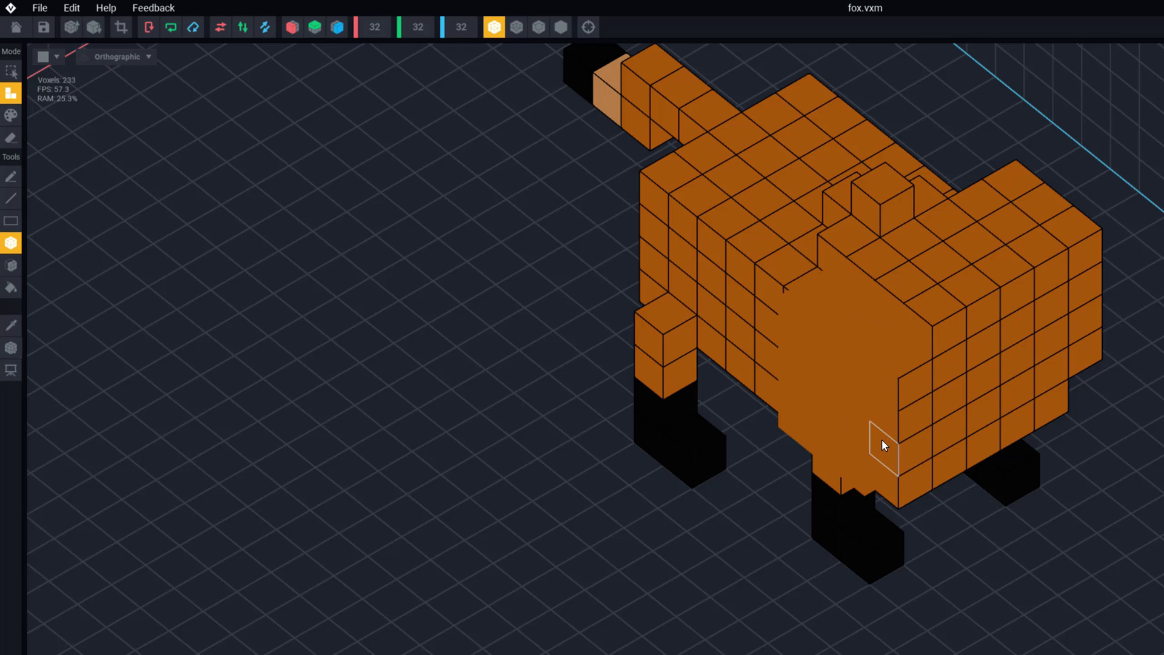
{"action": "right_click_drag", "start_coordinate": [976, 544], "coordinate": [916, 538]}
Following the snout in MagicaVoxel, add an orange snout three voxels wide, two high and two deep with one nose voxel at its tip.
{"action": "left_click_drag", "start_coordinate": [0, 91], "coordinate": [322, 140]}
{"action": "right_click_drag", "start_coordinate": [439, 381], "coordinate": [511, 412]}
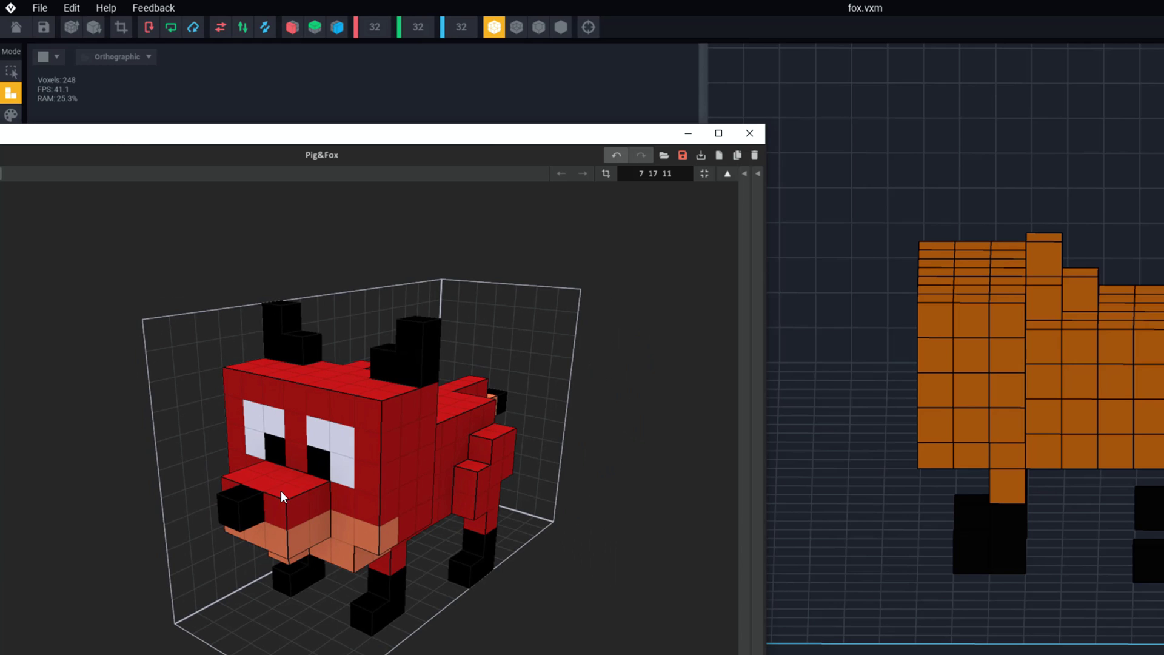
{"action": "right_click_drag", "start_coordinate": [363, 561], "coordinate": [325, 498]}
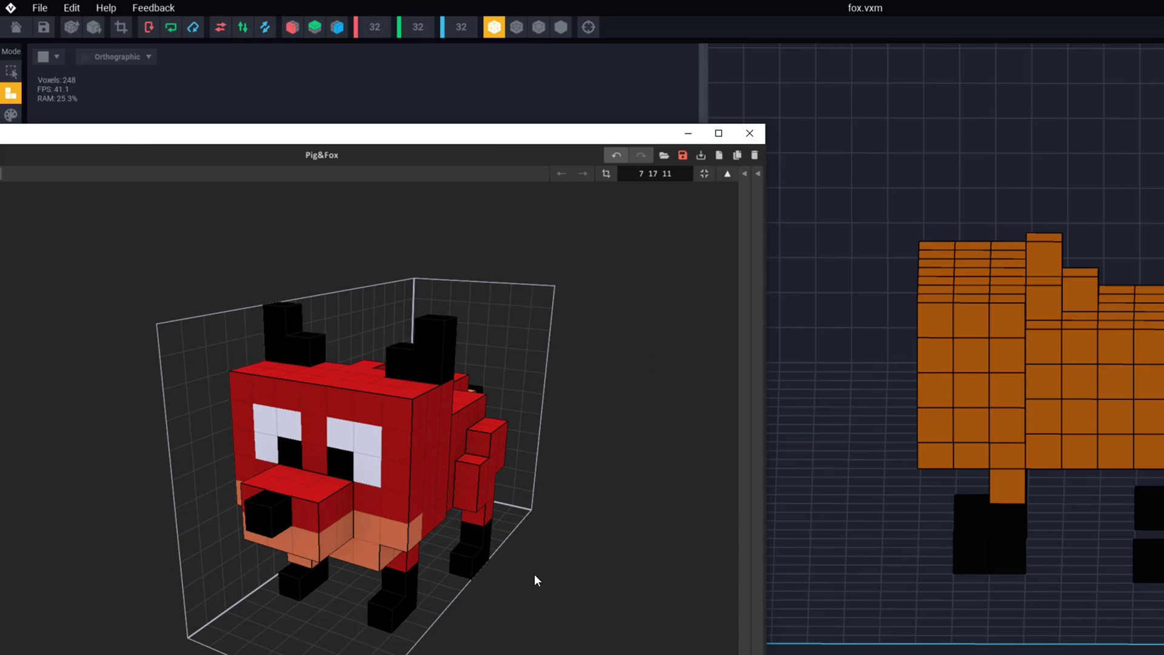
{"action": "left_click_drag", "start_coordinate": [312, 140], "coordinate": [0, 49]}
{"action": "right_click_drag", "start_coordinate": [894, 551], "coordinate": [906, 499]}
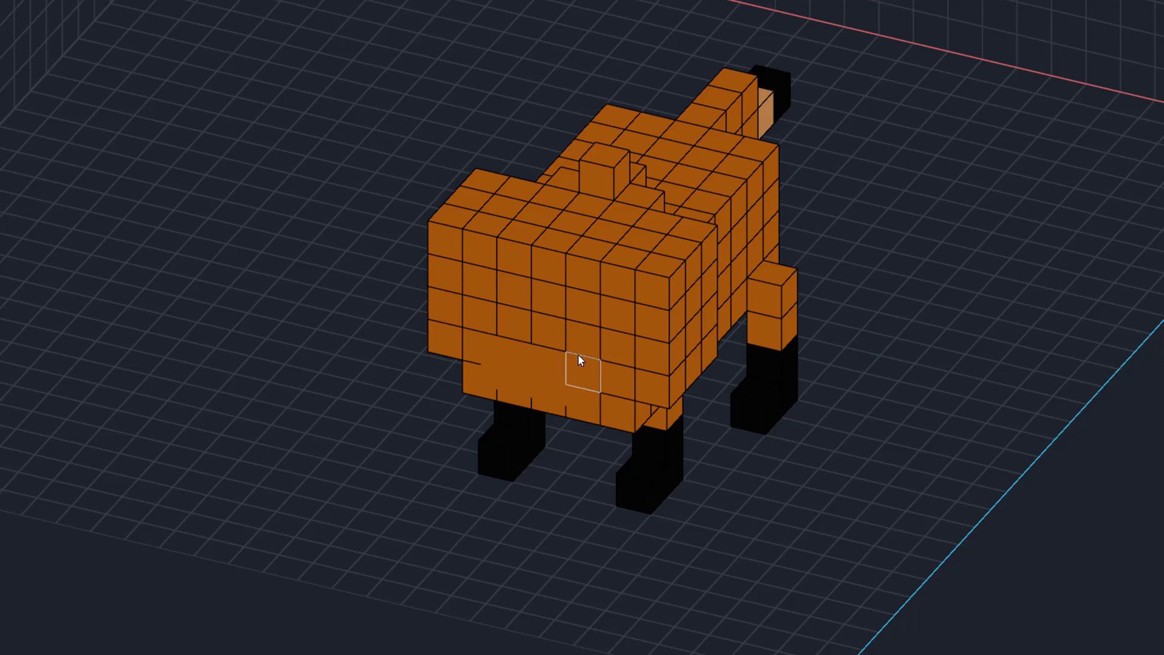
{"action": "left_click", "coordinate": [577, 353]}
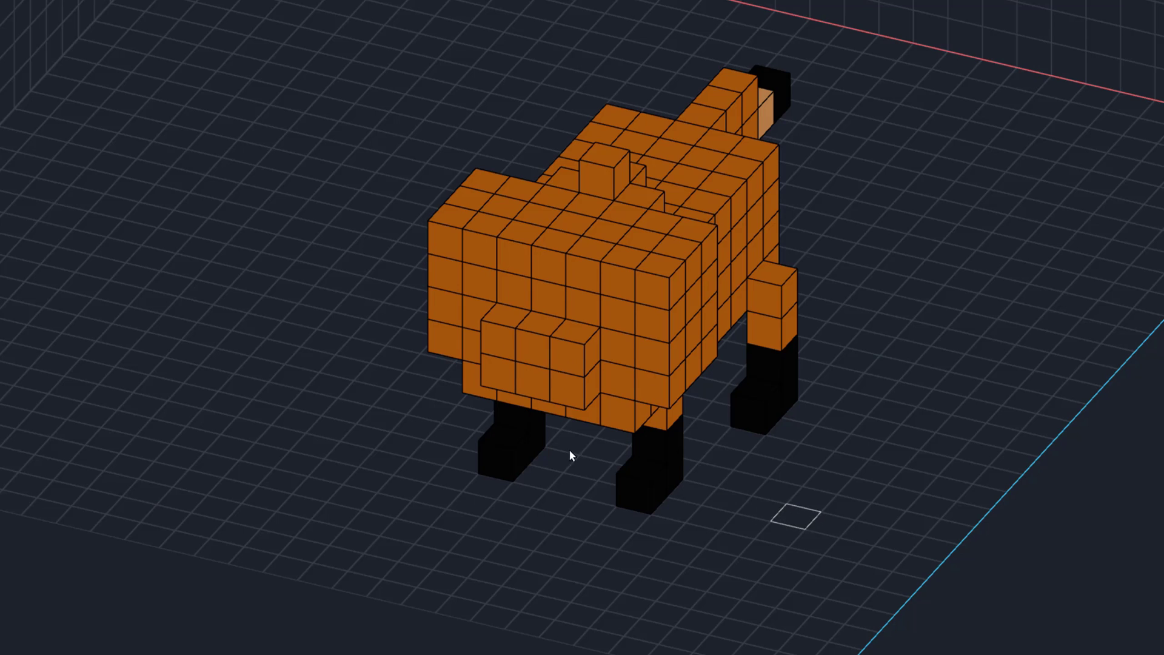
{"action": "left_click_drag", "start_coordinate": [500, 379], "coordinate": [563, 370]}
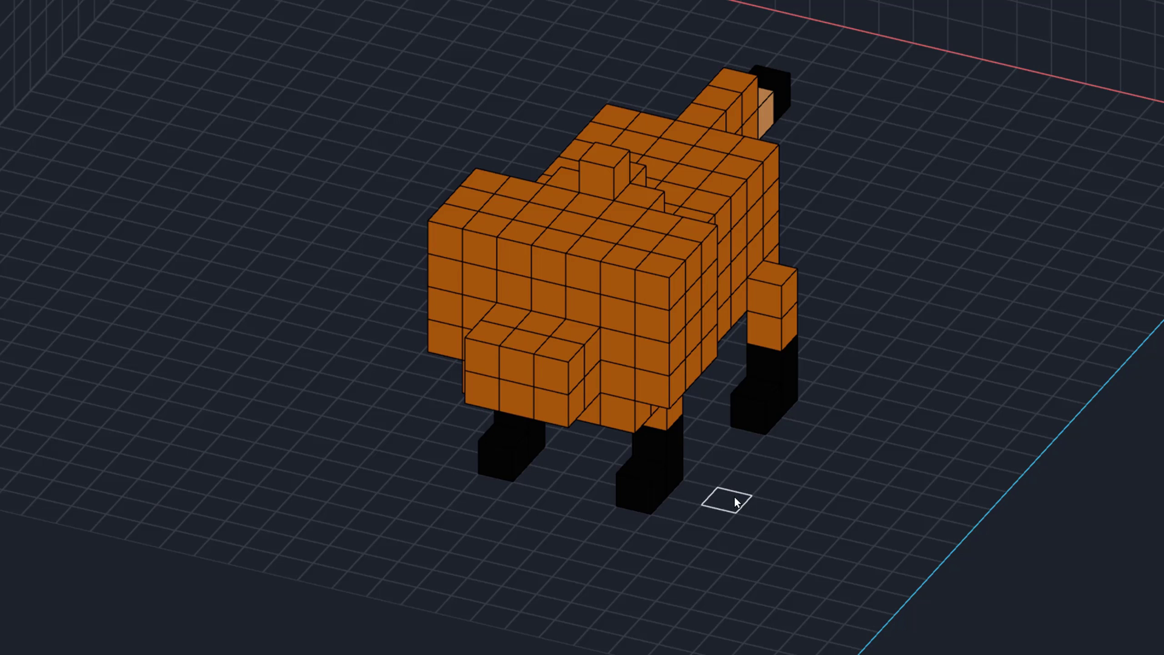
{"action": "right_click_drag", "start_coordinate": [797, 521], "coordinate": [776, 504]}
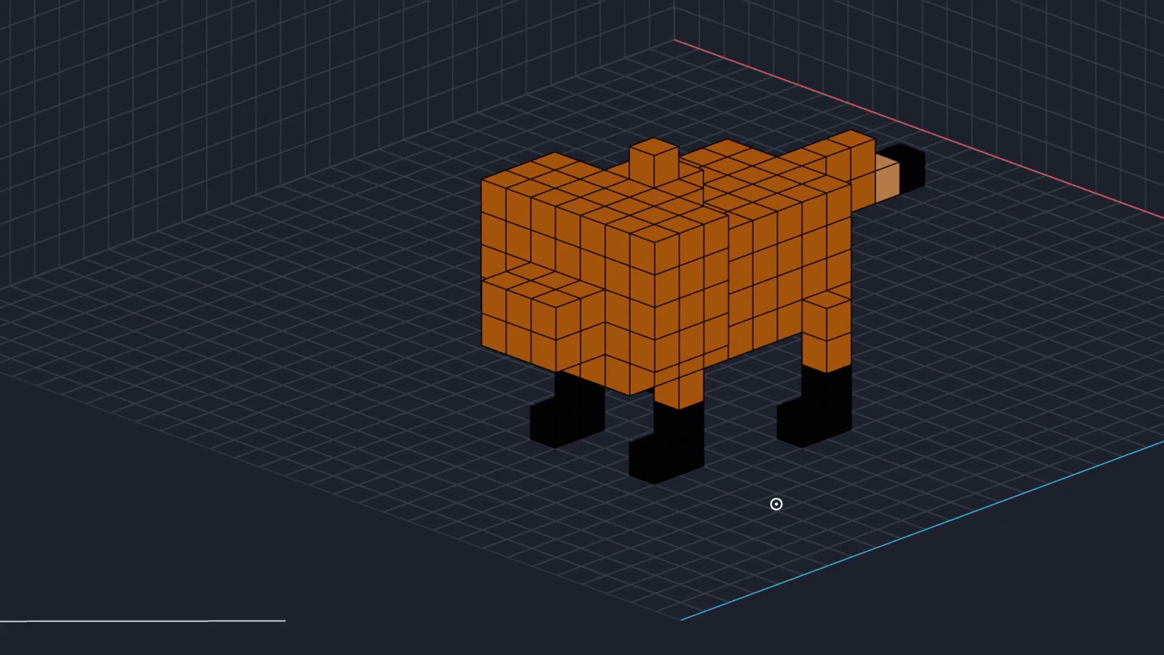
{"action": "middle_click_drag", "start_coordinate": [776, 503], "coordinate": [789, 516]}
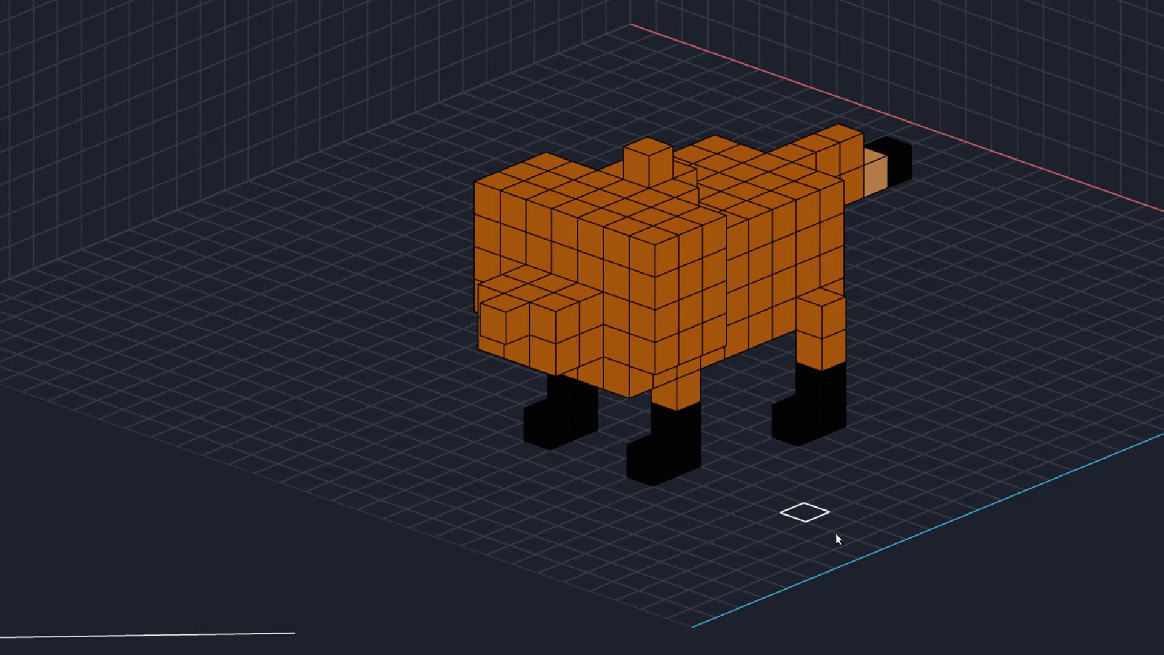
{"action": "middle_click_drag", "start_coordinate": [897, 551], "coordinate": [875, 537]}
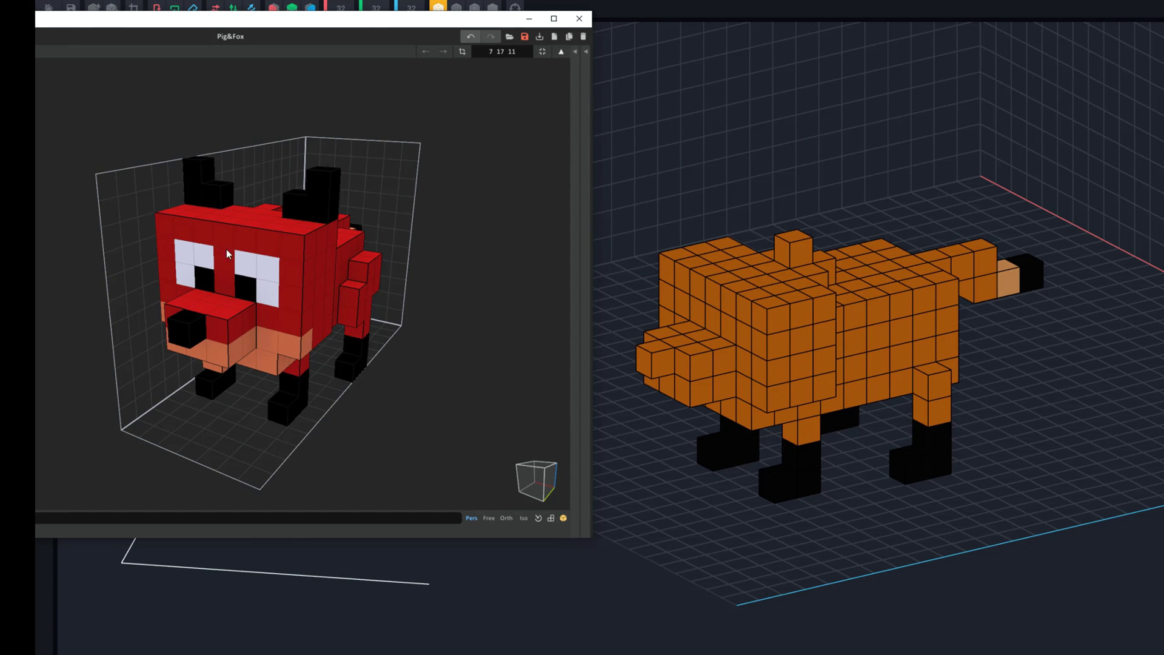
After comparing with the MagicaVoxel reference, raise the top of the head by one layer using the face tool.
{"action": "left_click_drag", "start_coordinate": [460, 23], "coordinate": [39, 63]}
{"action": "left_click", "coordinate": [256, 427]}
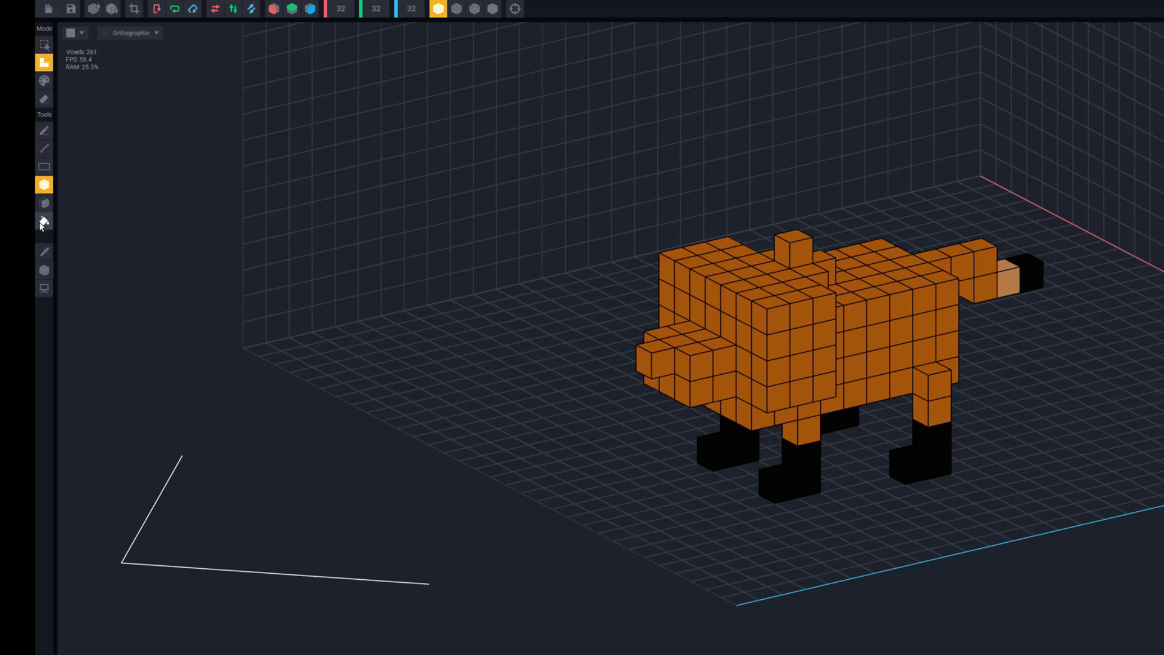
{"action": "left_click", "coordinate": [45, 203]}
{"action": "right_click_drag", "start_coordinate": [806, 342], "coordinate": [843, 449]}
{"action": "scroll", "coordinate": [843, 449], "scroll_direction": "up", "scroll_amount": 2}
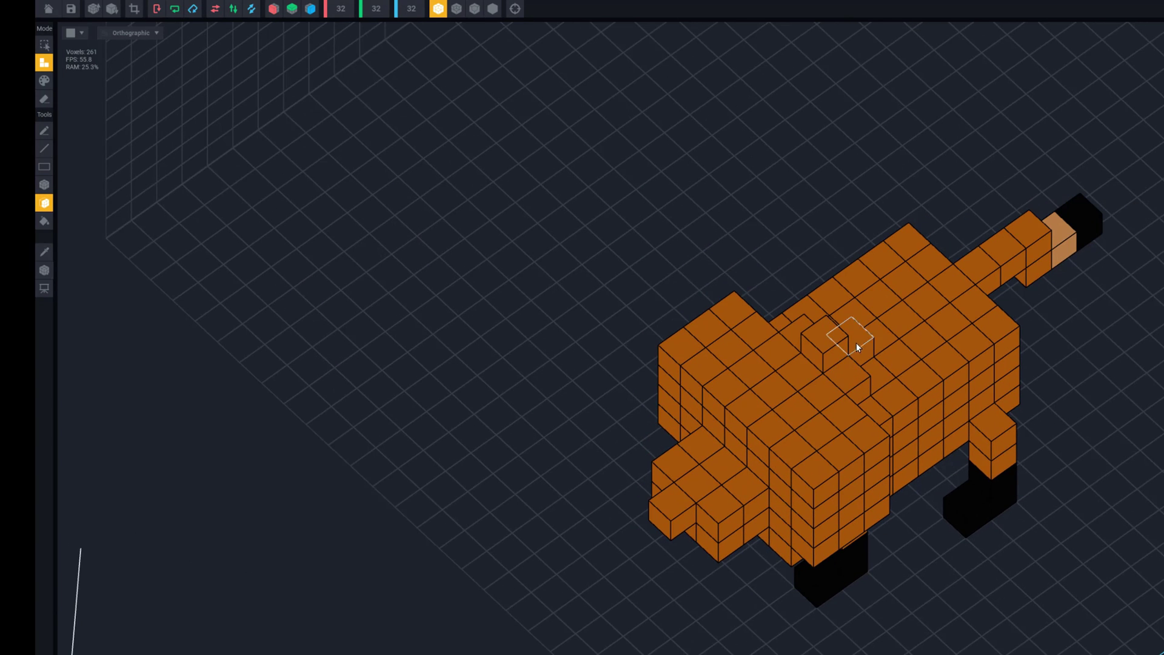
{"action": "left_click", "coordinate": [781, 405]}
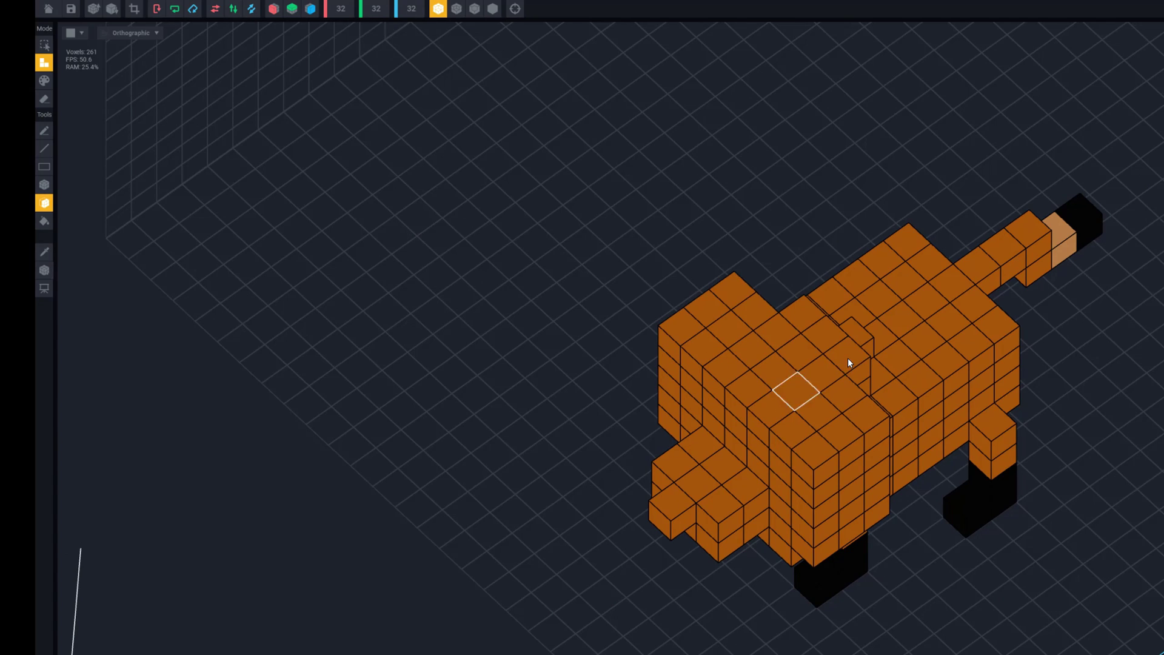
Erase the extra top layer from the head and neck fur with the face tool, undoing the second layer erased.
{"action": "left_click", "coordinate": [848, 358]}
{"action": "left_click", "coordinate": [45, 100]}
{"action": "left_click", "coordinate": [822, 324]}
{"action": "left_click", "coordinate": [847, 374]}
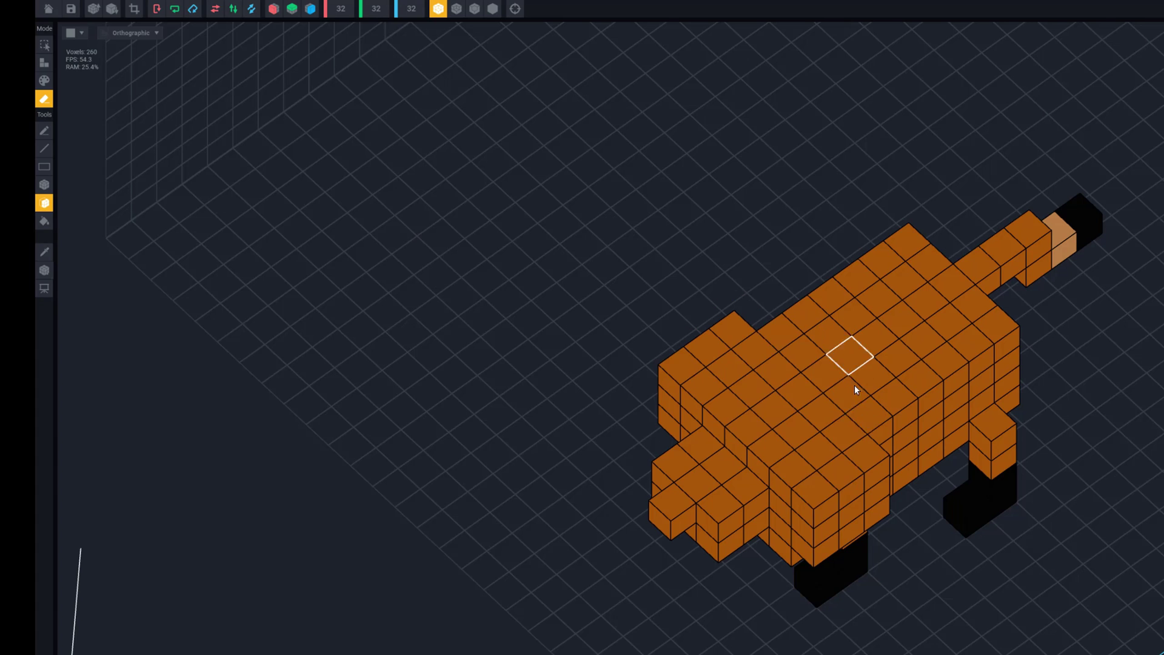
{"action": "right_click_drag", "start_coordinate": [899, 415], "coordinate": [865, 402]}
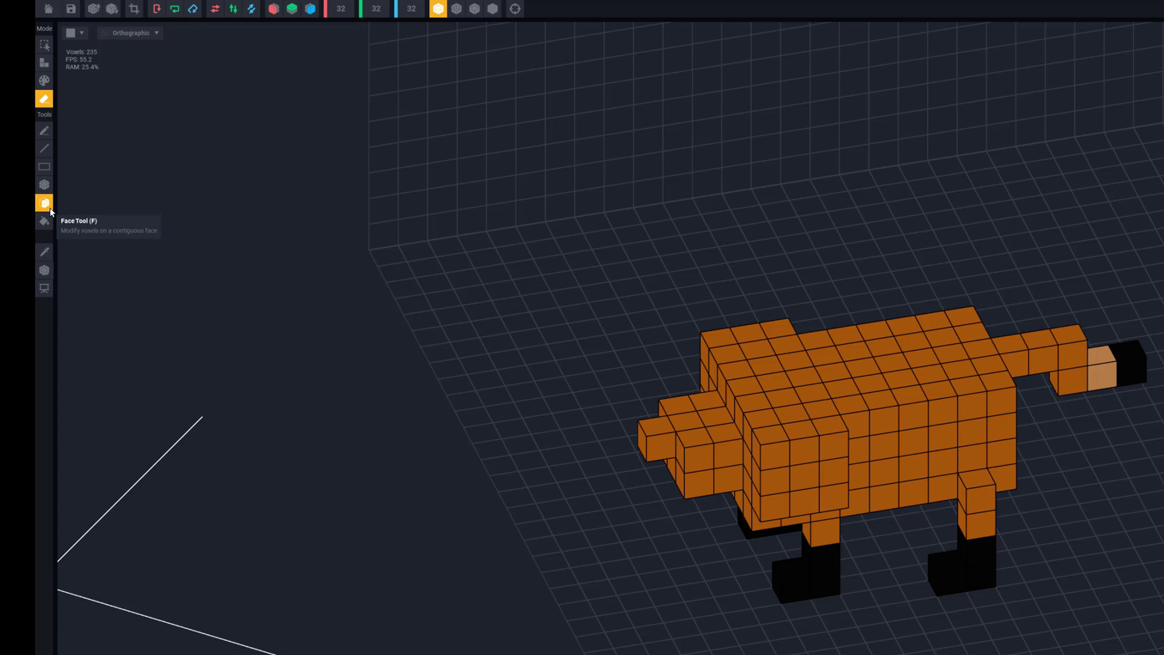
{"action": "key", "text": "ctrl+z"}
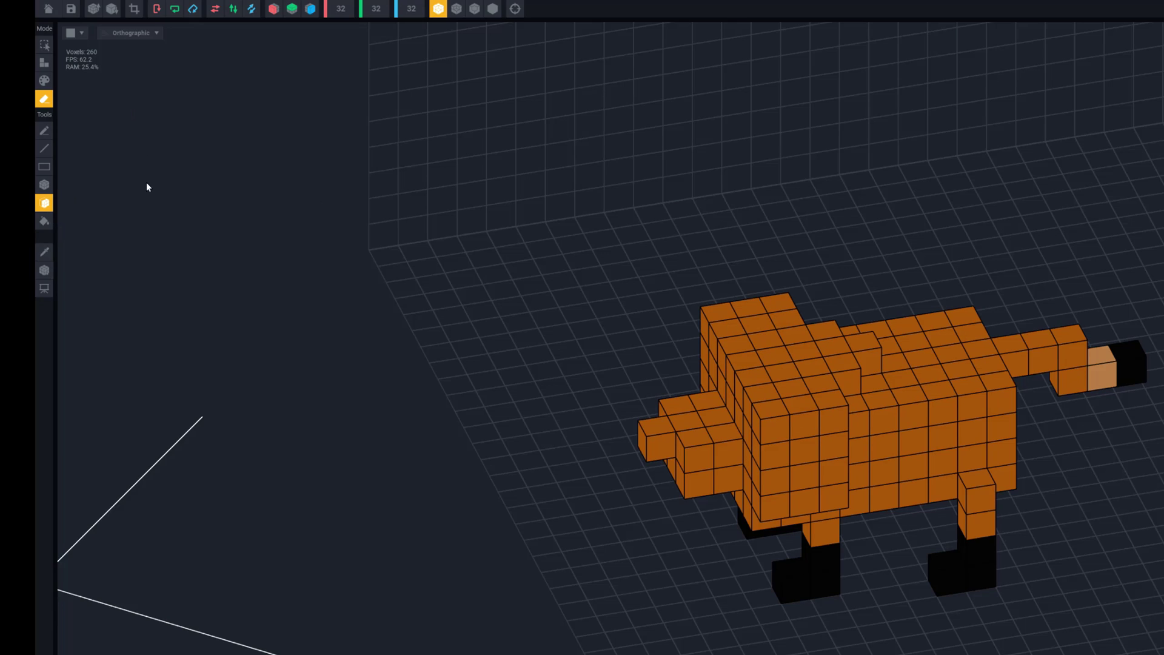
With the box tool, add one orange layer on top of the head only, seven voxels wide and three deep.
{"action": "left_click", "coordinate": [44, 185]}
{"action": "left_click_drag", "start_coordinate": [725, 320], "coordinate": [810, 387]}
{"action": "key", "text": "ctrl+z"}
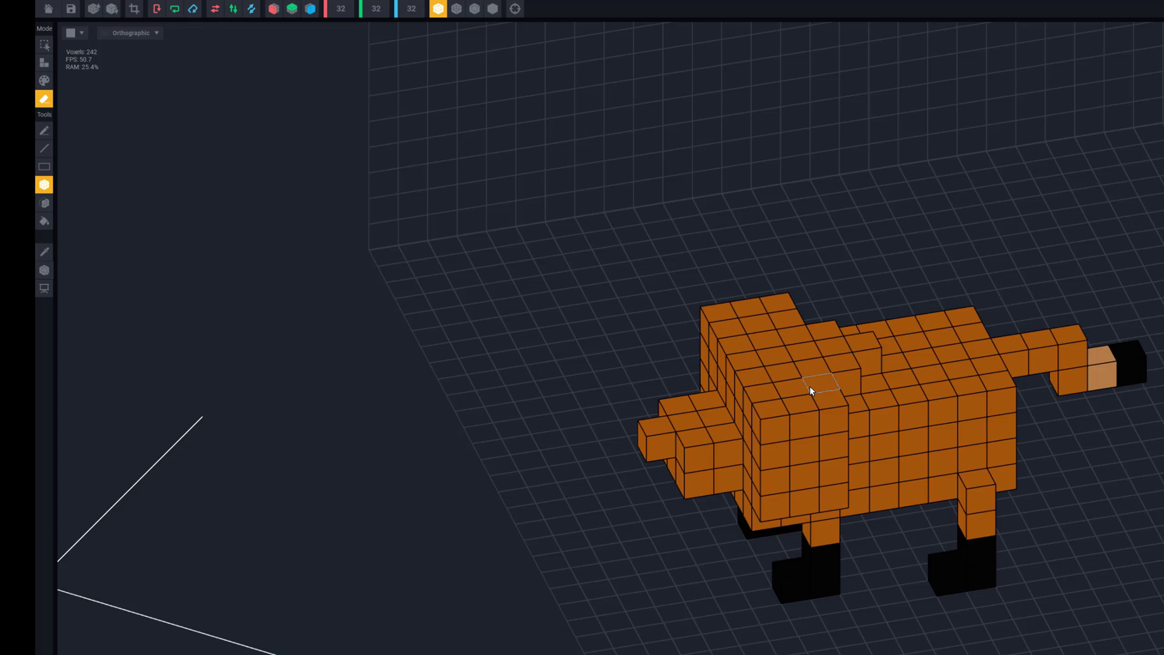
{"action": "left_click", "coordinate": [45, 62]}
{"action": "left_click_drag", "start_coordinate": [727, 315], "coordinate": [827, 405]}
Following the MagicaVoxel reference, add two black ears on the head, each two voxels wide with one more stacked on the outer voxel.
{"action": "right_click_drag", "start_coordinate": [867, 614], "coordinate": [859, 614]}
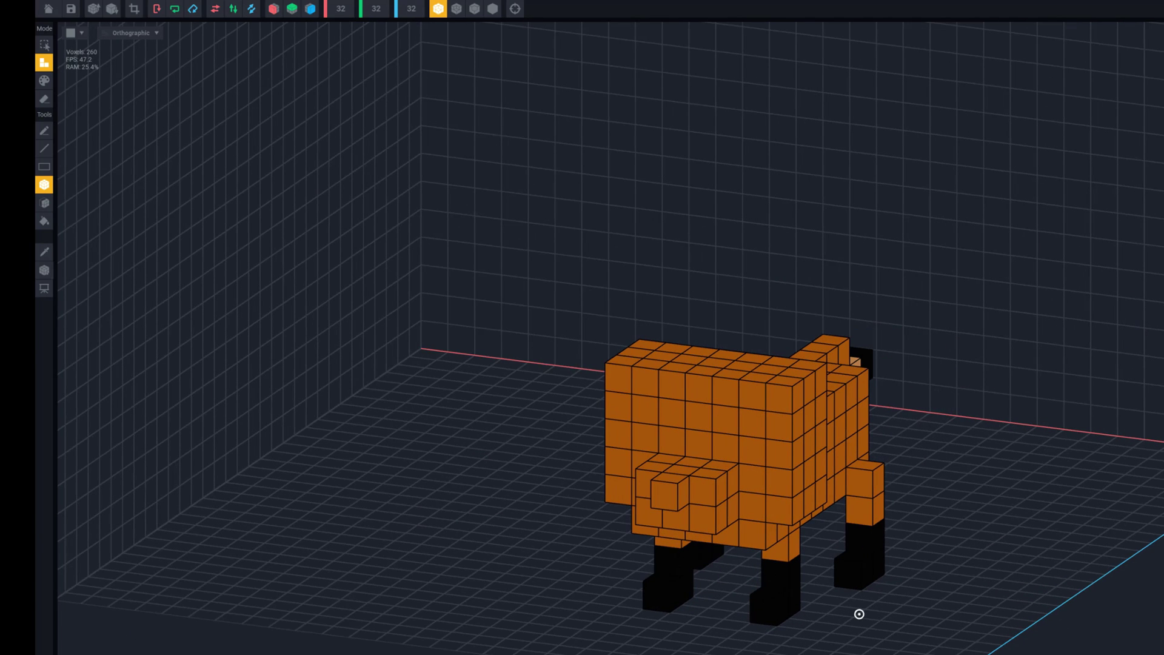
{"action": "middle_click_drag", "start_coordinate": [860, 613], "coordinate": [868, 623]}
{"action": "left_click_drag", "start_coordinate": [0, 57], "coordinate": [226, 116]}
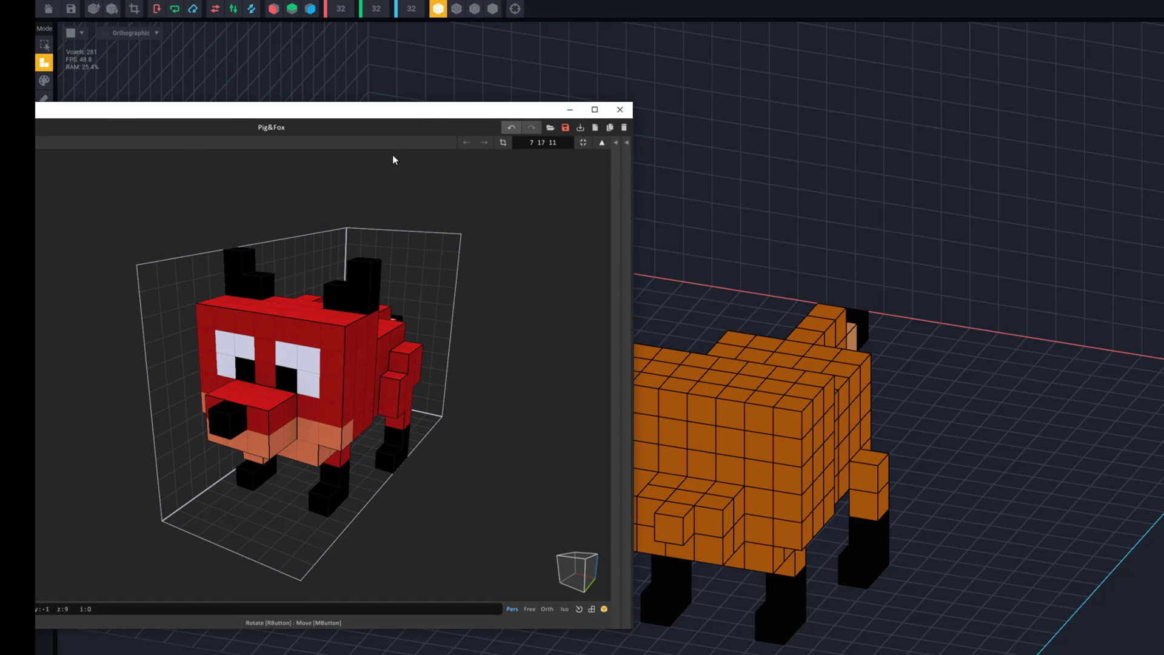
{"action": "left_click_drag", "start_coordinate": [415, 116], "coordinate": [0, 15]}
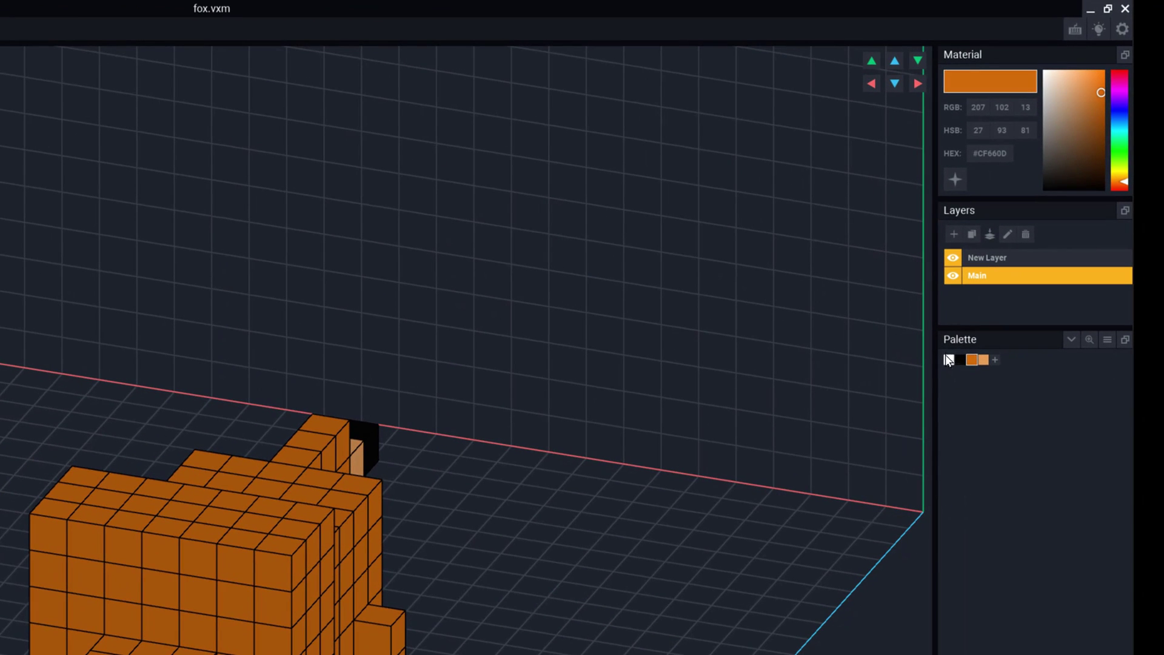
{"action": "left_click", "coordinate": [958, 359]}
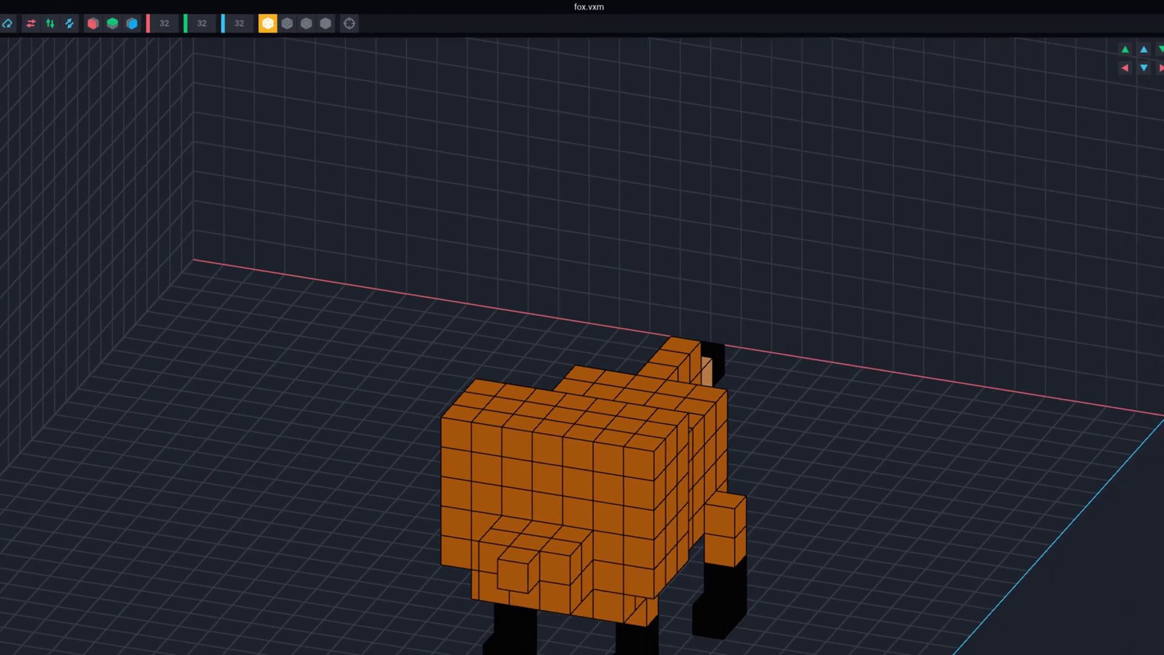
{"action": "left_click", "coordinate": [6, 141]}
{"action": "middle_click_drag", "start_coordinate": [897, 509], "coordinate": [1026, 534]}
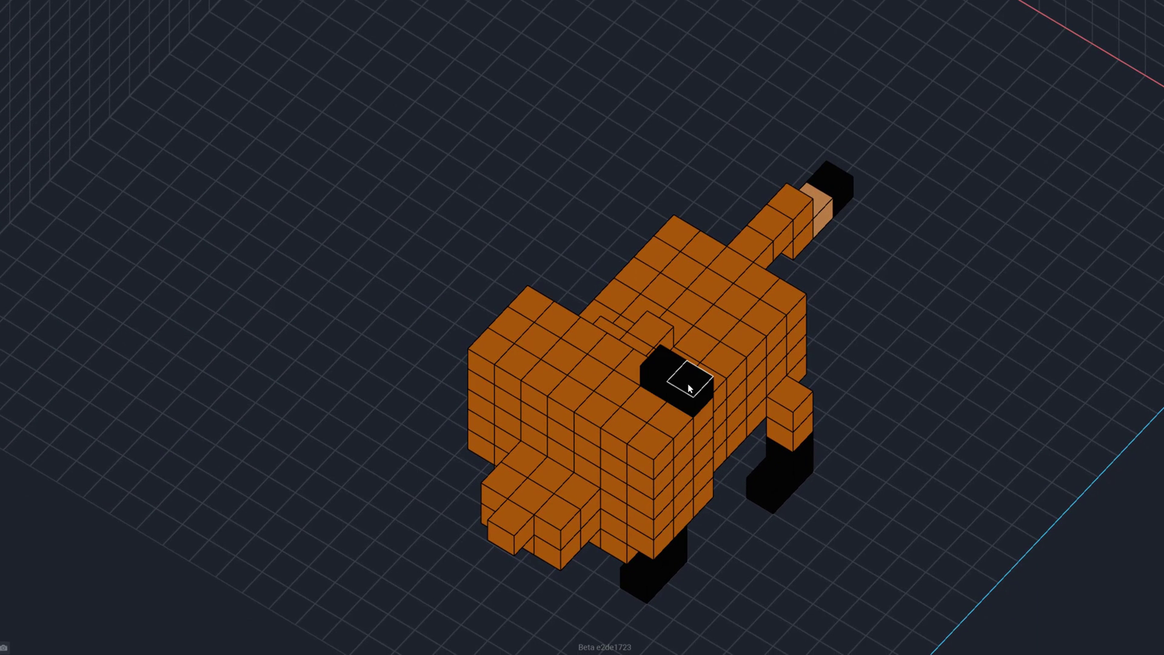
{"action": "left_click", "coordinate": [687, 396]}
{"action": "left_click", "coordinate": [540, 296]}
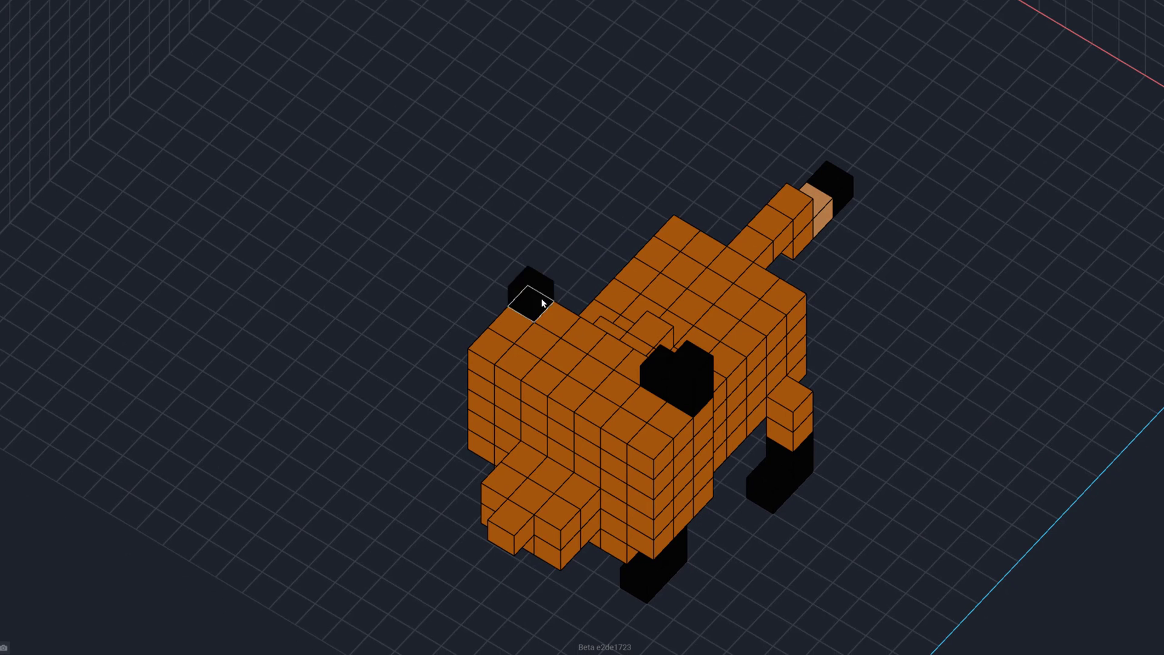
{"action": "left_click", "coordinate": [557, 317]}
{"action": "left_click", "coordinate": [533, 284]}
{"action": "right_click_drag", "start_coordinate": [948, 416], "coordinate": [876, 389]}
{"action": "middle_click_drag", "start_coordinate": [877, 389], "coordinate": [889, 394]}
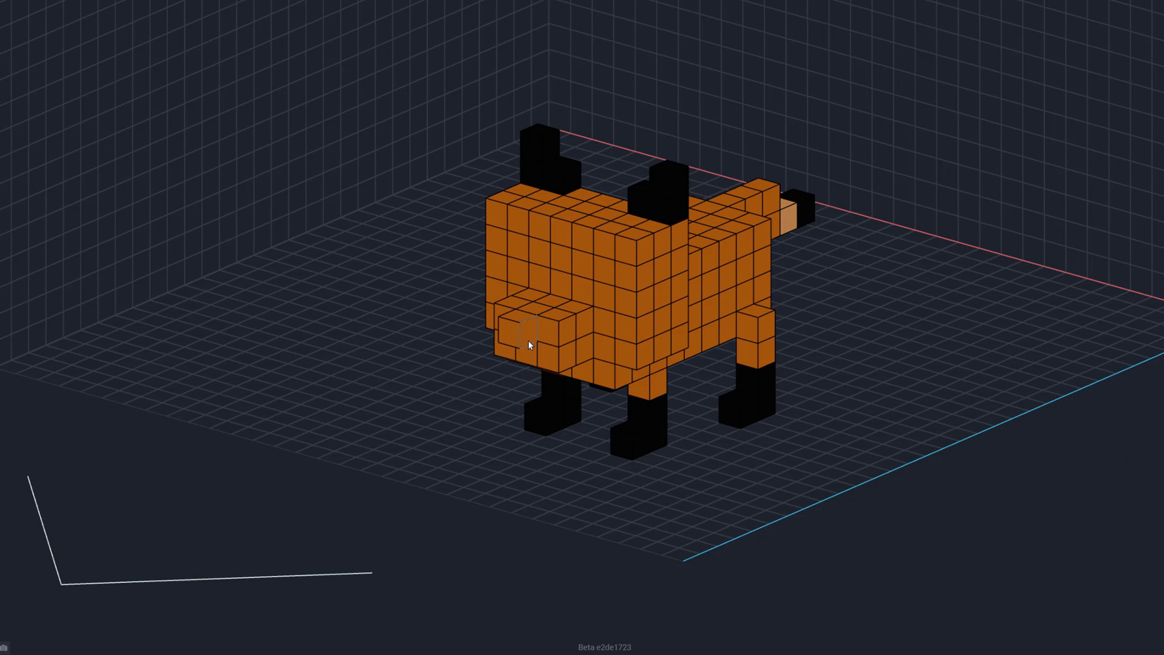
Paint the nose voxel black, plus two black pupils on the face just above the snout, one voxel apart.
{"action": "scroll", "coordinate": [528, 337], "scroll_direction": "down", "scroll_amount": 3}
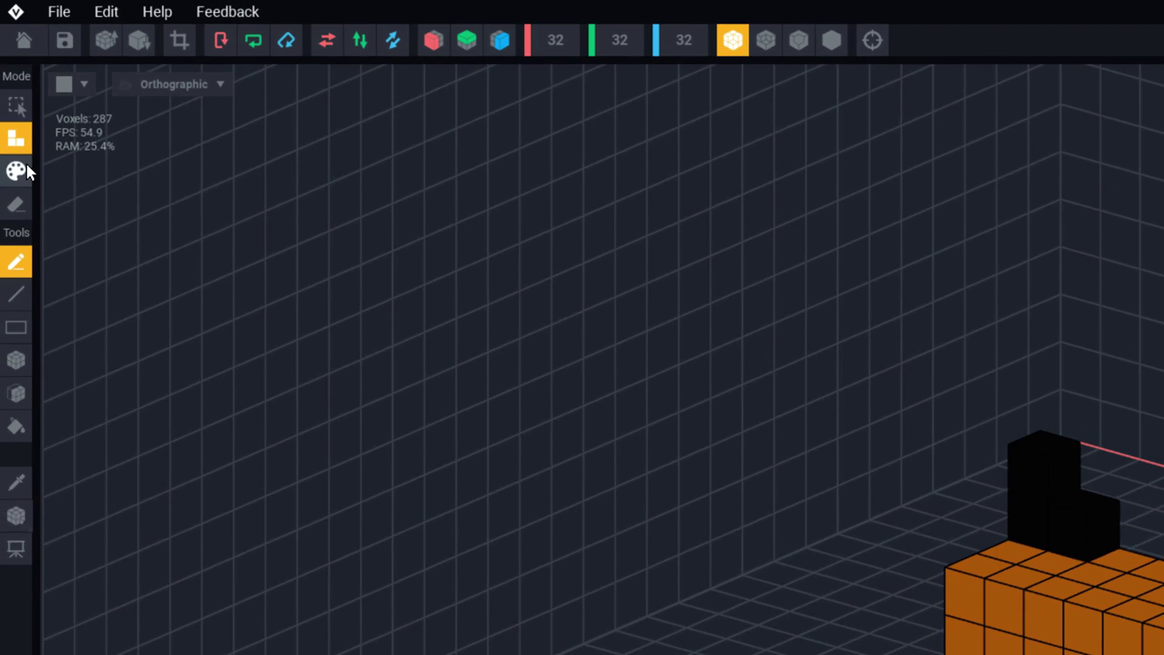
{"action": "left_click", "coordinate": [23, 167]}
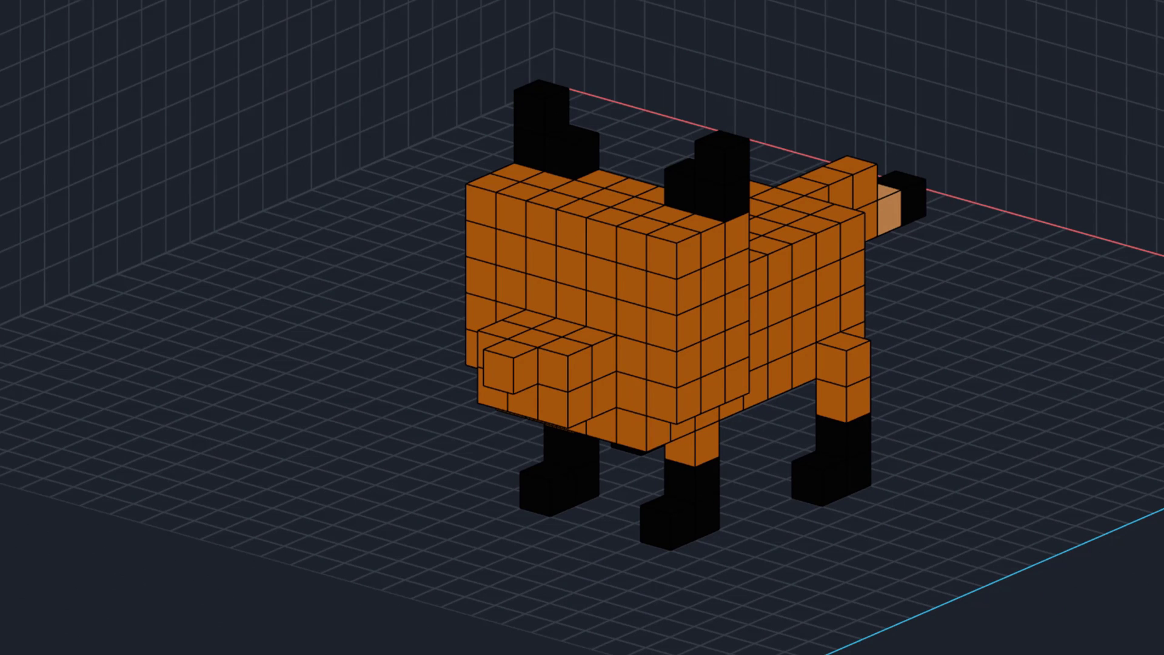
{"action": "left_click", "coordinate": [519, 363]}
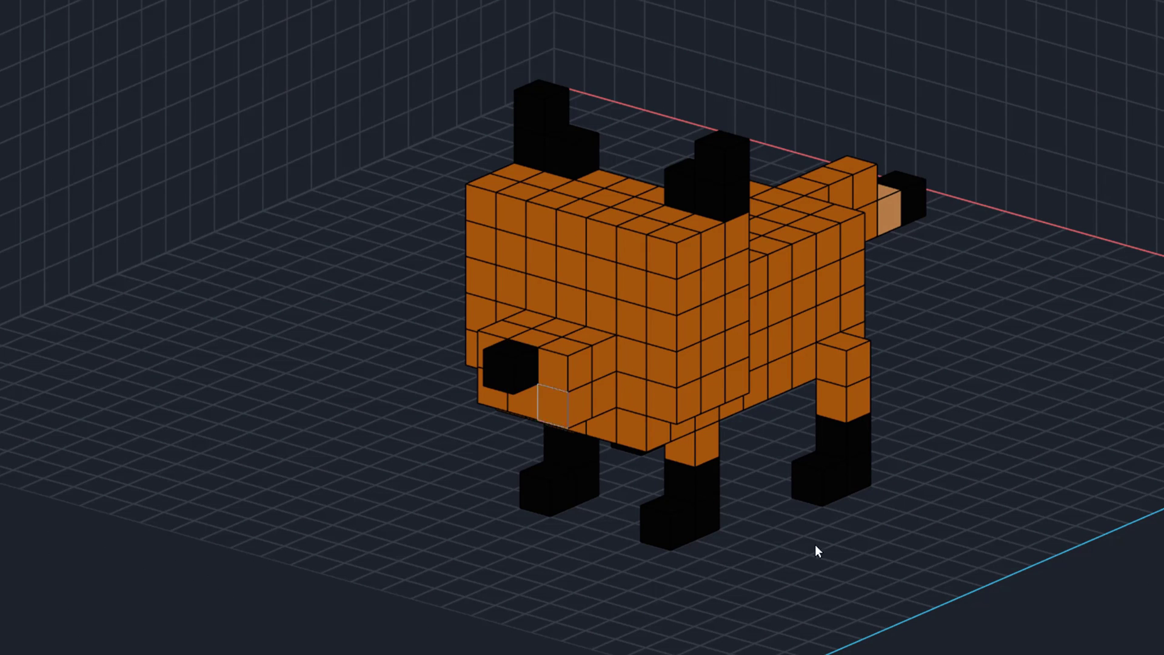
{"action": "right_click_drag", "start_coordinate": [855, 523], "coordinate": [875, 535]}
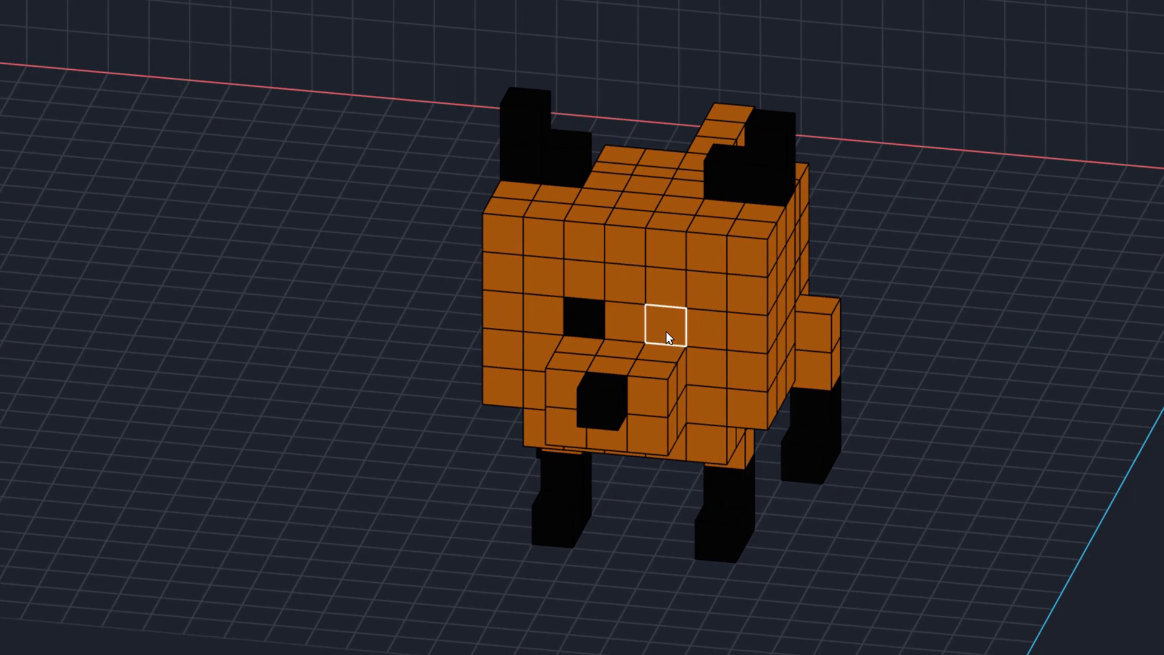
{"action": "left_click", "coordinate": [666, 331]}
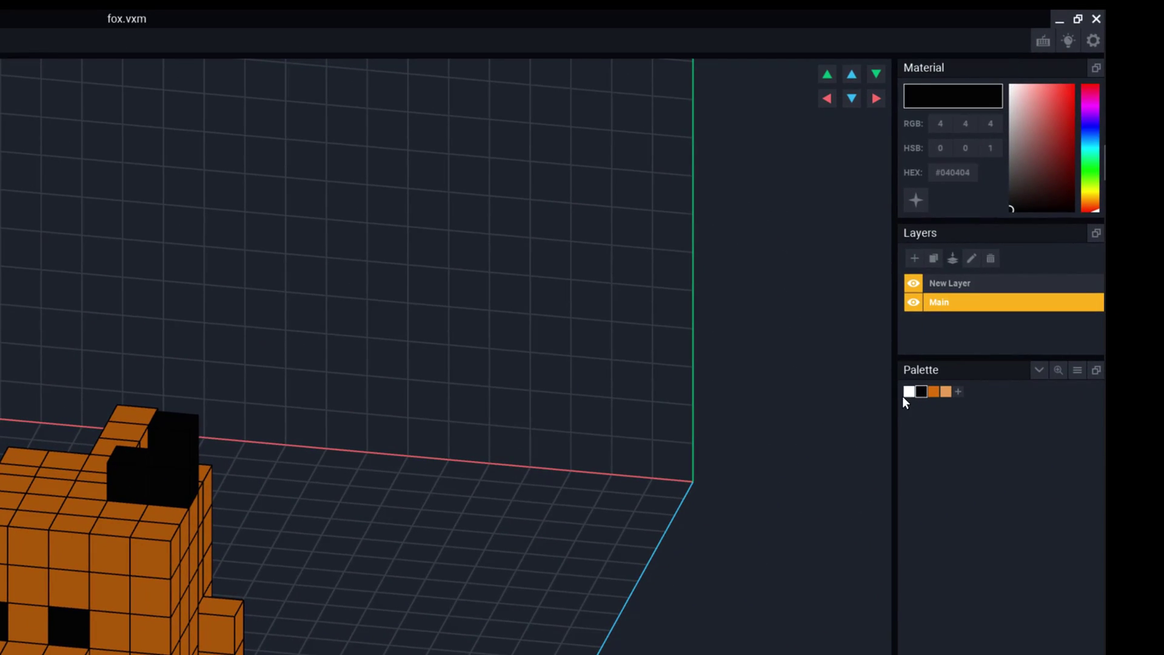
Paint three white voxels around each pupil so that each eye is two by two with the pupil at its lower inner corner.
{"action": "left_click", "coordinate": [942, 374]}
{"action": "left_click", "coordinate": [459, 339]}
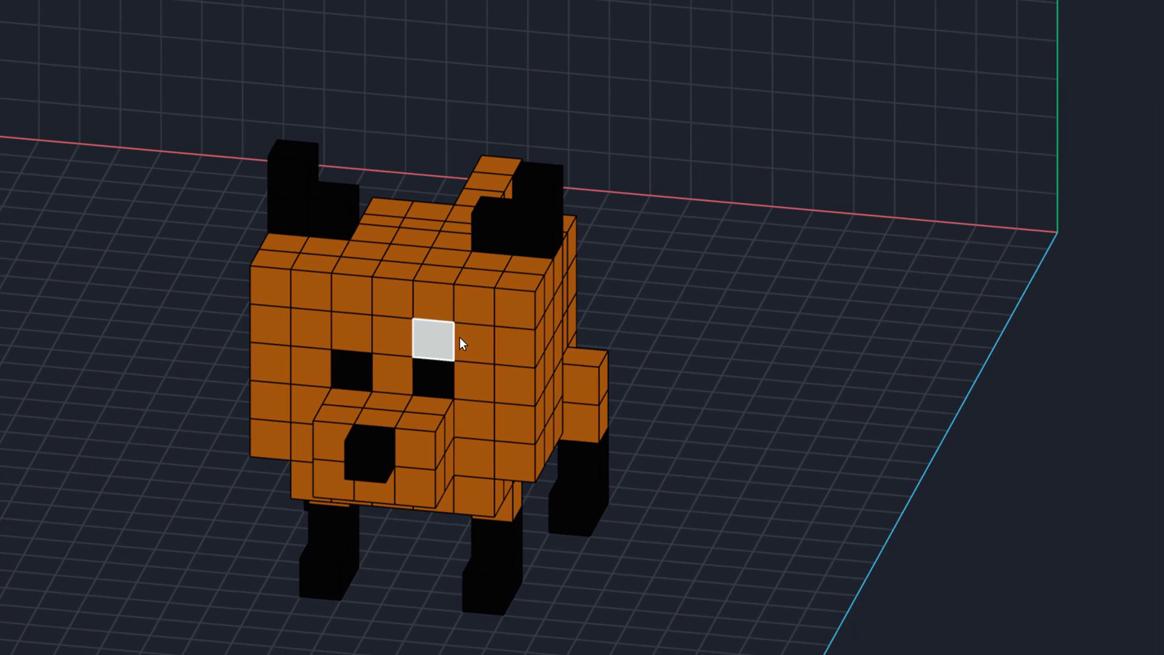
{"action": "left_click", "coordinate": [460, 344]}
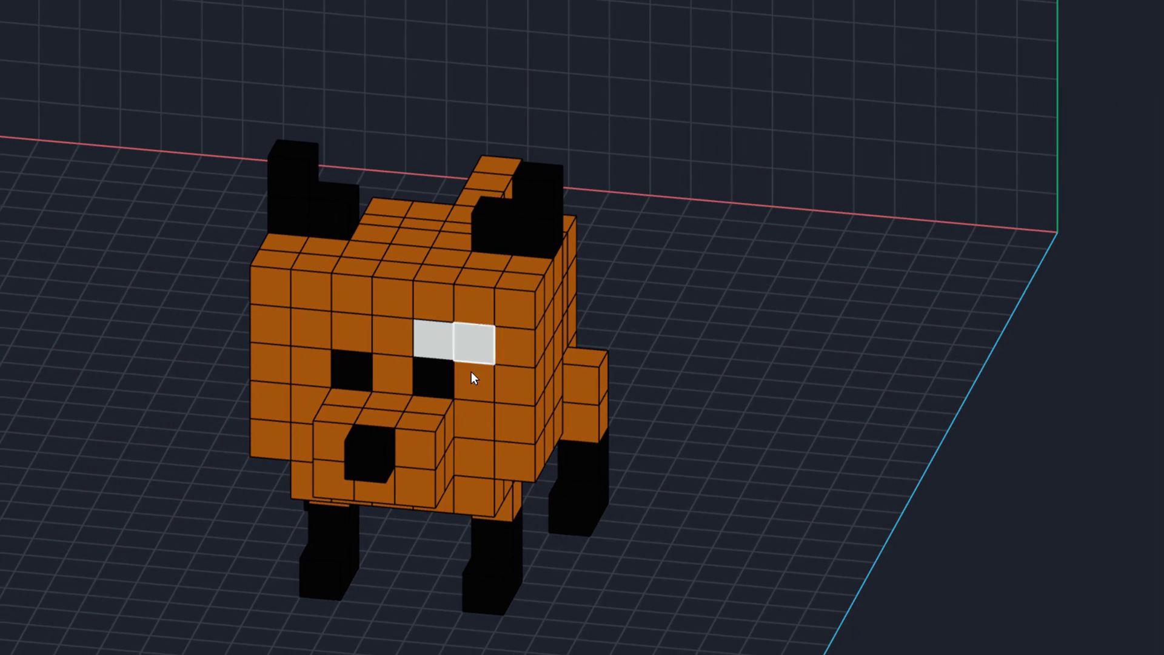
{"action": "left_click", "coordinate": [472, 372]}
{"action": "left_click", "coordinate": [353, 340]}
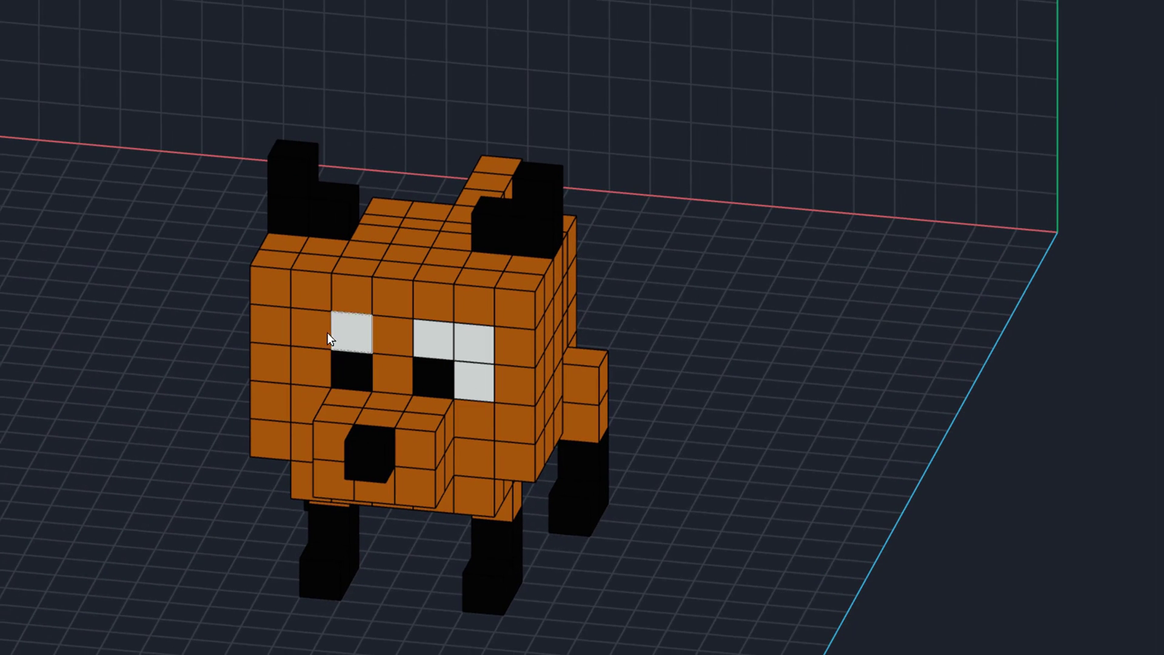
{"action": "left_click", "coordinate": [317, 343]}
{"action": "left_click", "coordinate": [275, 364]}
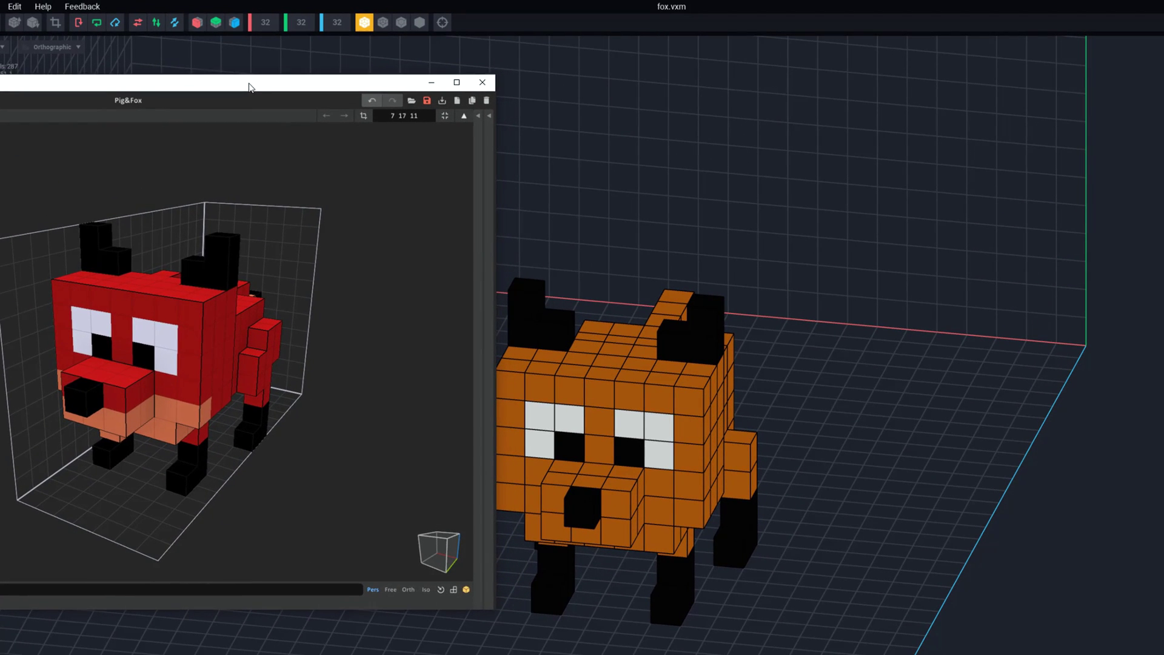
Following the MagicaVoxel reference, paint the snout's lower row light orange, continuing onto the face voxels beside it.
{"action": "left_click_drag", "start_coordinate": [248, 87], "coordinate": [247, 87]}
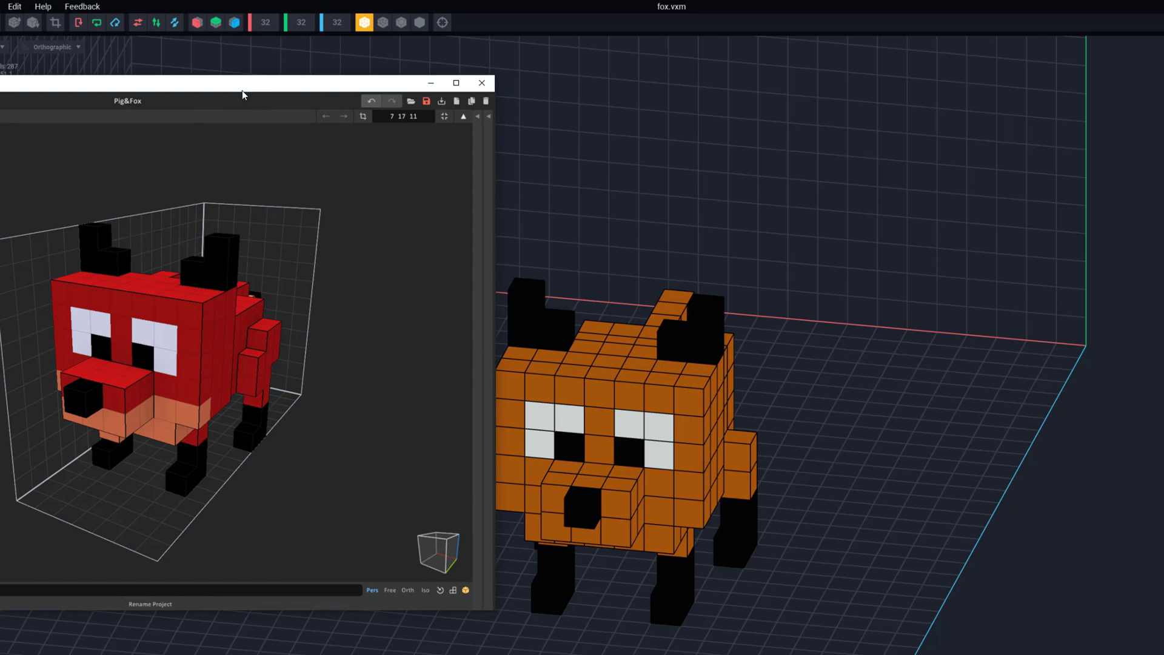
{"action": "left_click_drag", "start_coordinate": [243, 89], "coordinate": [0, 55]}
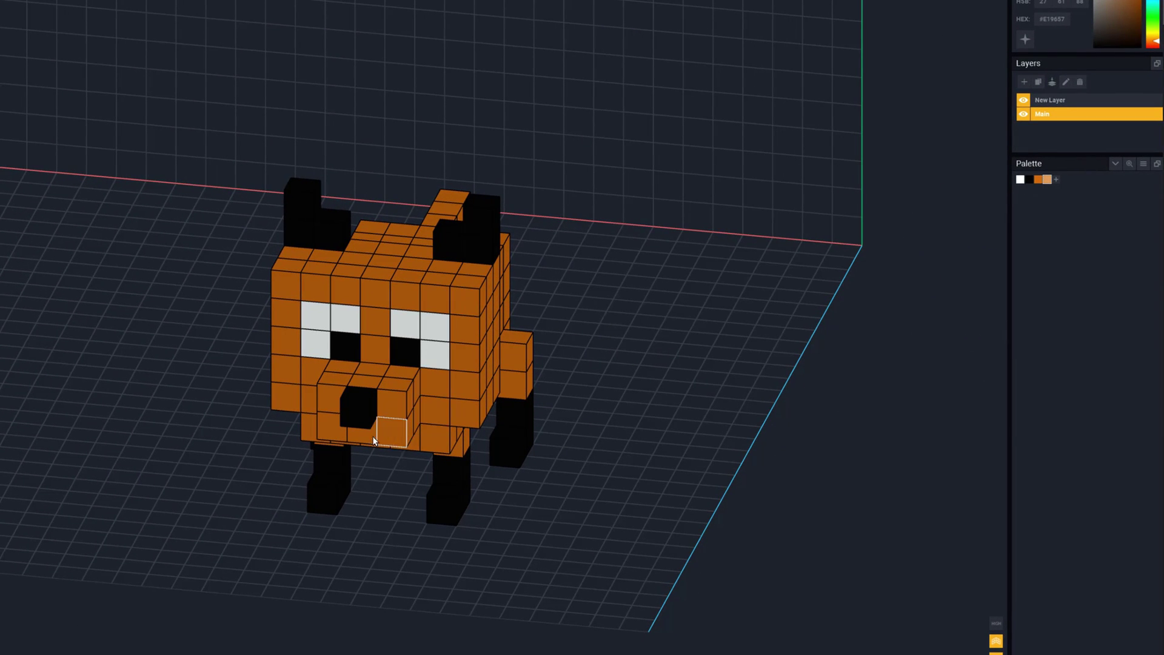
{"action": "left_click_drag", "start_coordinate": [353, 441], "coordinate": [381, 445]}
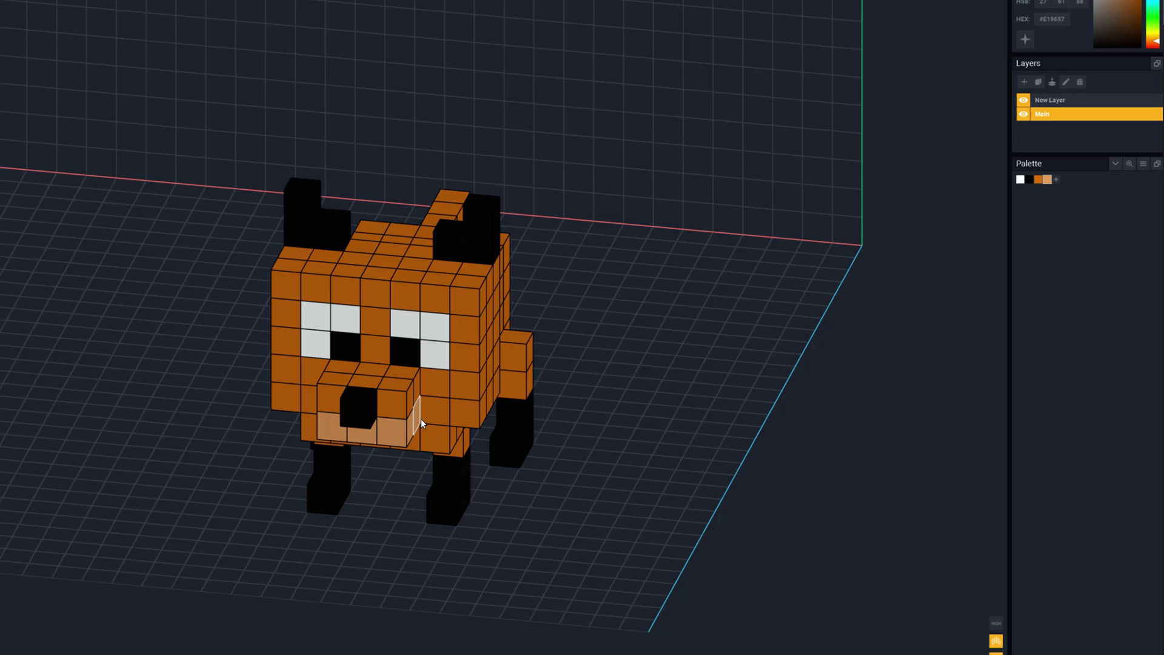
{"action": "left_click", "coordinate": [437, 443]}
Paint the chin row beneath the snout and the remaining cheek on the other side light orange.
{"action": "right_click_drag", "start_coordinate": [502, 494], "coordinate": [450, 429]}
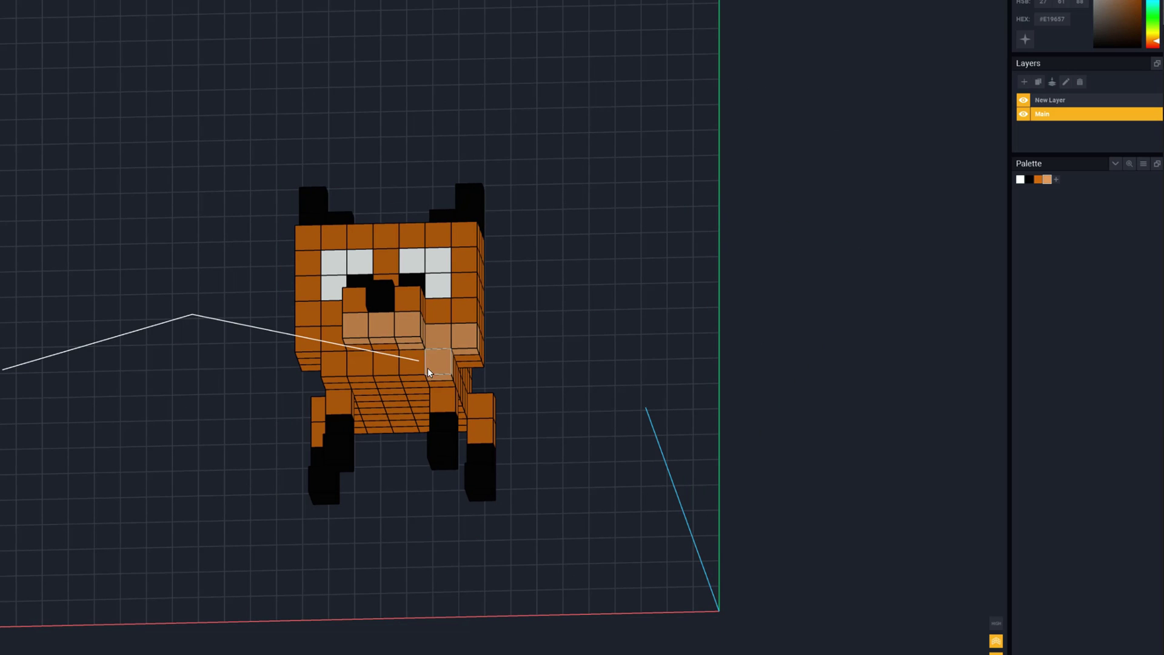
{"action": "left_click", "coordinate": [345, 365]}
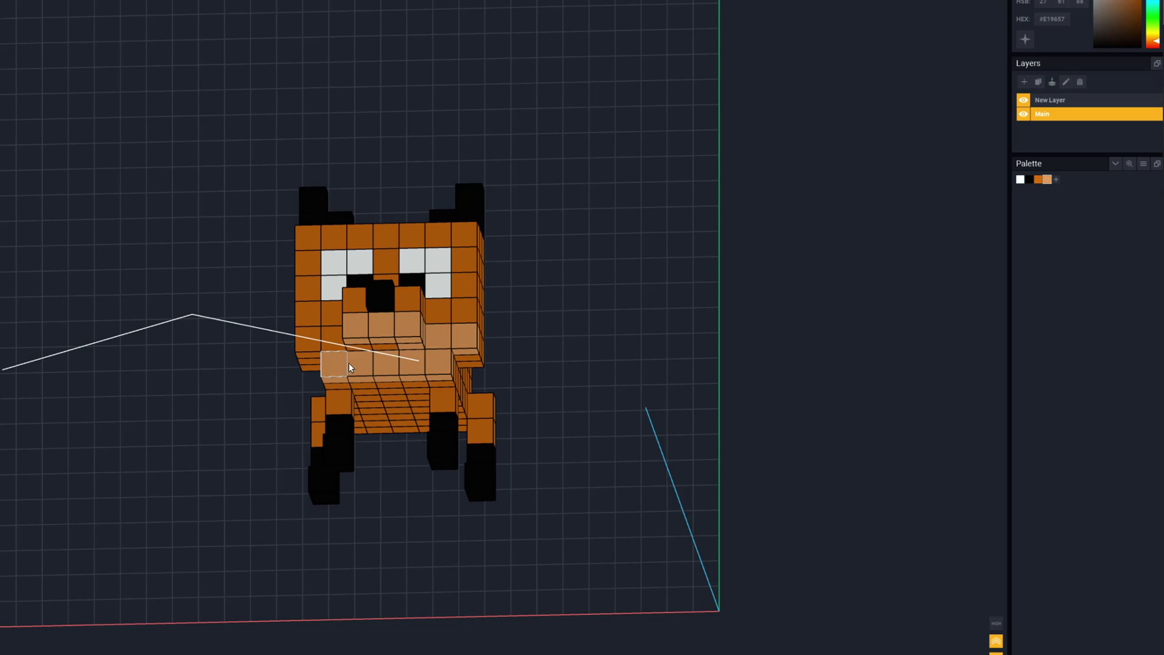
{"action": "right_click_drag", "start_coordinate": [381, 347], "coordinate": [358, 385]}
{"action": "left_click", "coordinate": [360, 388]}
{"action": "left_click", "coordinate": [333, 387]}
{"action": "right_click_drag", "start_coordinate": [454, 478], "coordinate": [437, 442]}
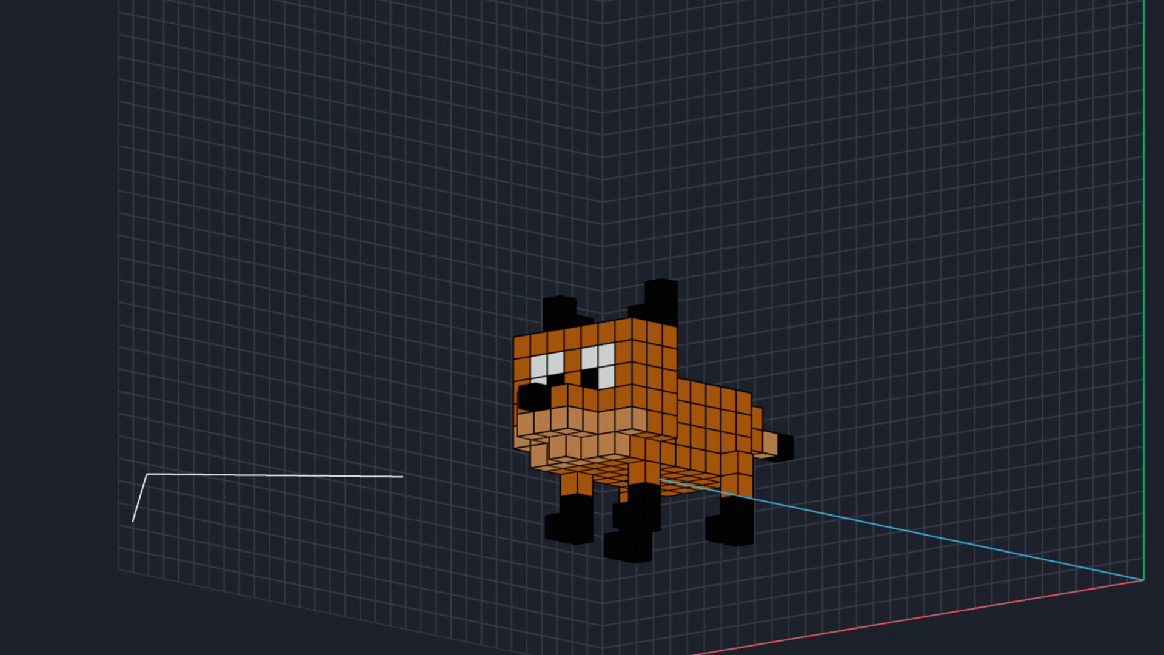
Build an orange thigh above the left hind leg from two overlapping two-by-two blocks, the upper one shifted one voxel up and back.
{"action": "right_click_drag", "start_coordinate": [657, 581], "coordinate": [657, 586]}
{"action": "middle_click_drag", "start_coordinate": [573, 570], "coordinate": [602, 555]}
{"action": "right_click_drag", "start_coordinate": [657, 584], "coordinate": [730, 346]}
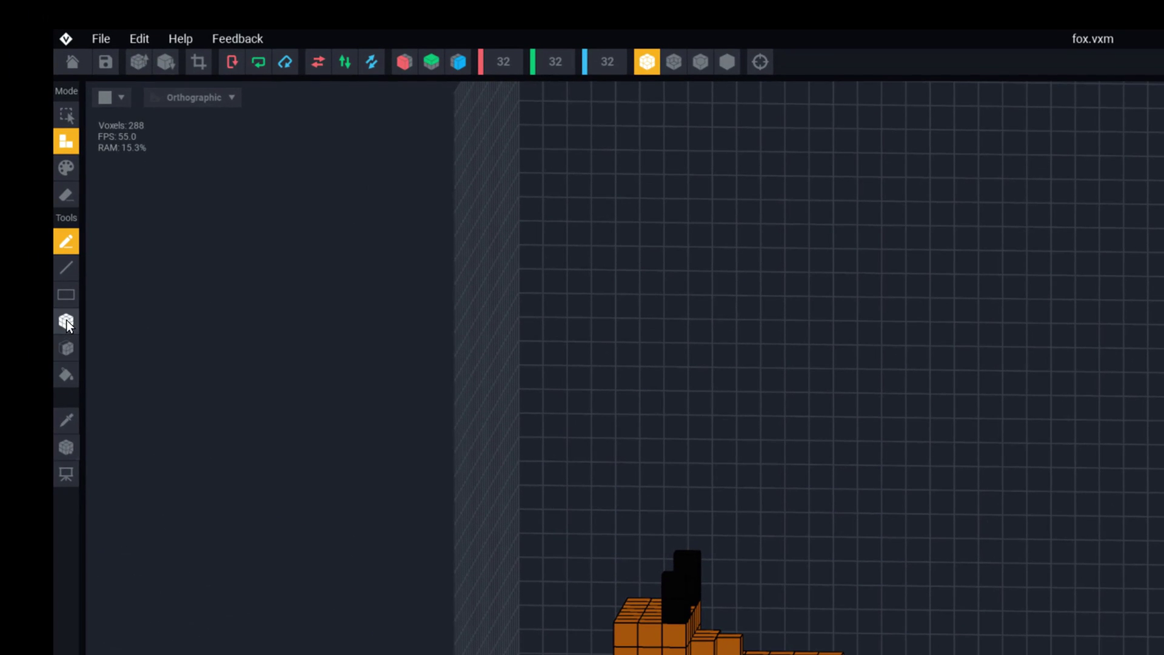
{"action": "left_click", "coordinate": [39, 247]}
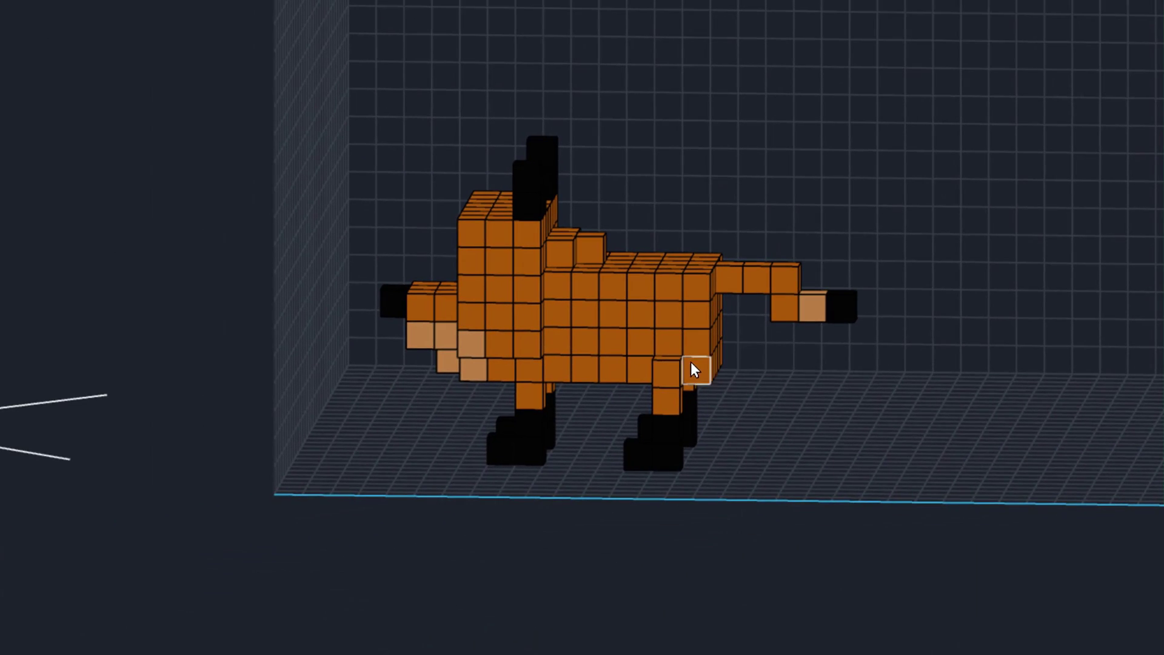
{"action": "left_click", "coordinate": [651, 348]}
{"action": "left_click", "coordinate": [661, 346]}
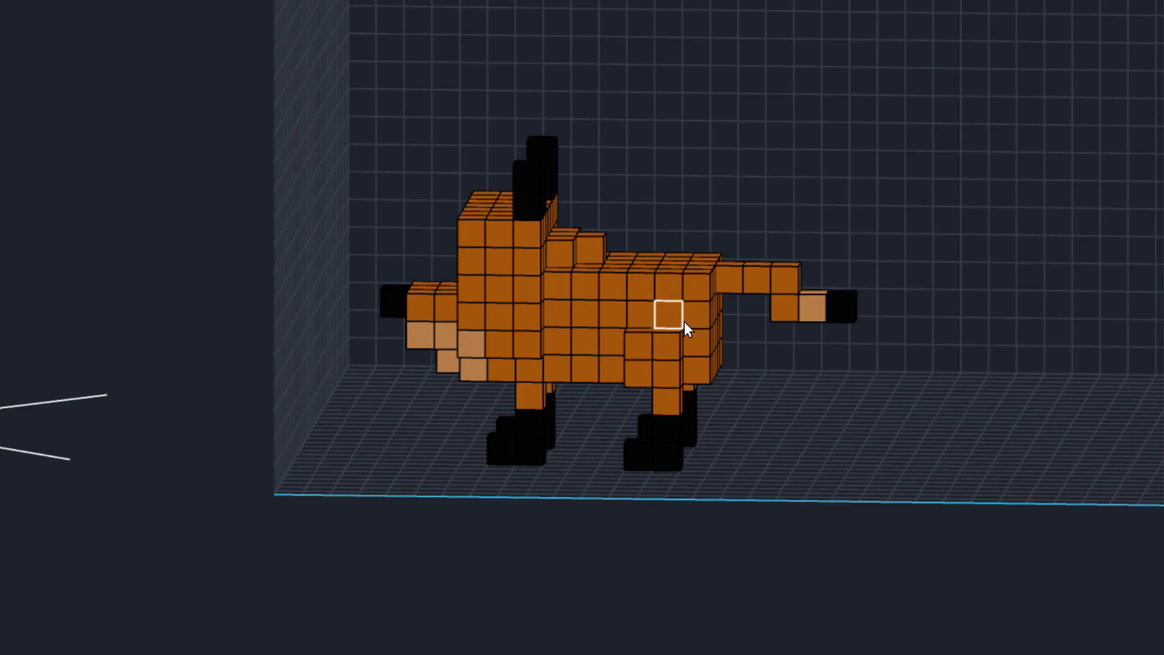
{"action": "left_click", "coordinate": [718, 354]}
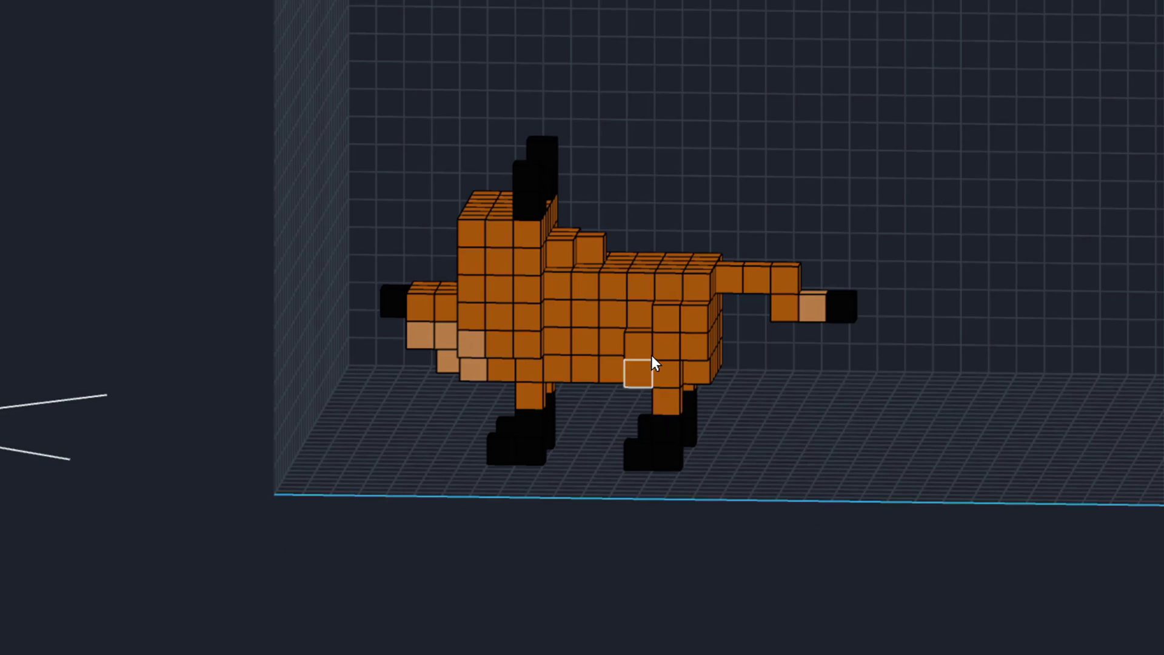
Add the matching orange thigh above the right hind leg on the opposite side of the body.
{"action": "middle_click_drag", "start_coordinate": [828, 405], "coordinate": [483, 343]}
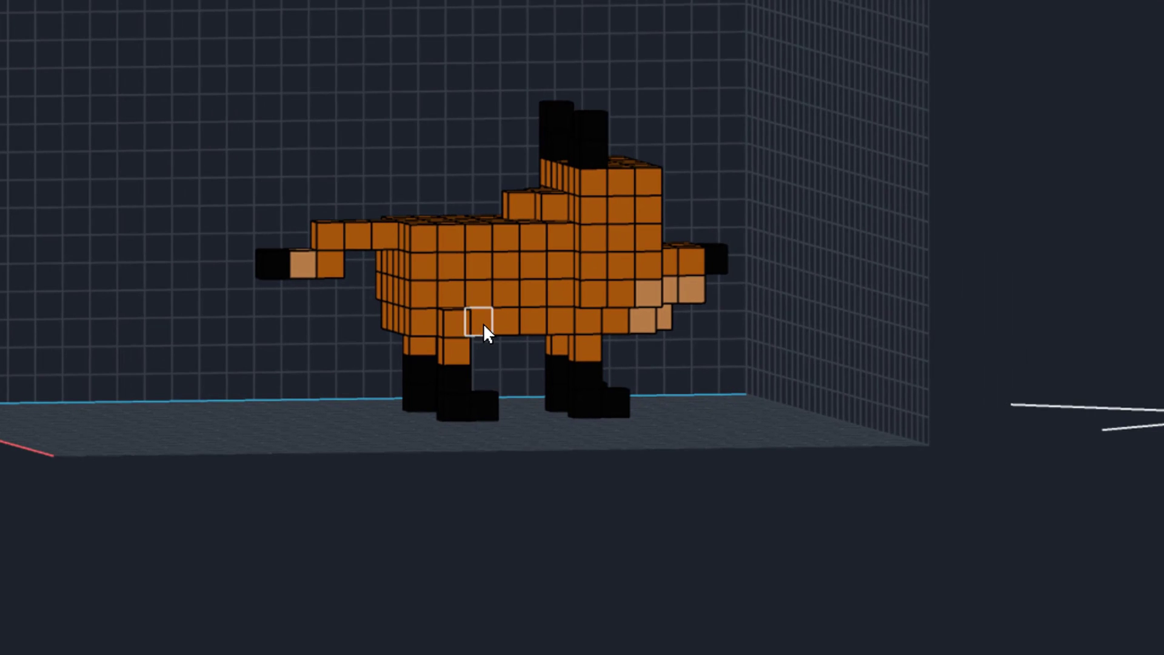
{"action": "left_click", "coordinate": [464, 299]}
{"action": "left_click", "coordinate": [460, 296]}
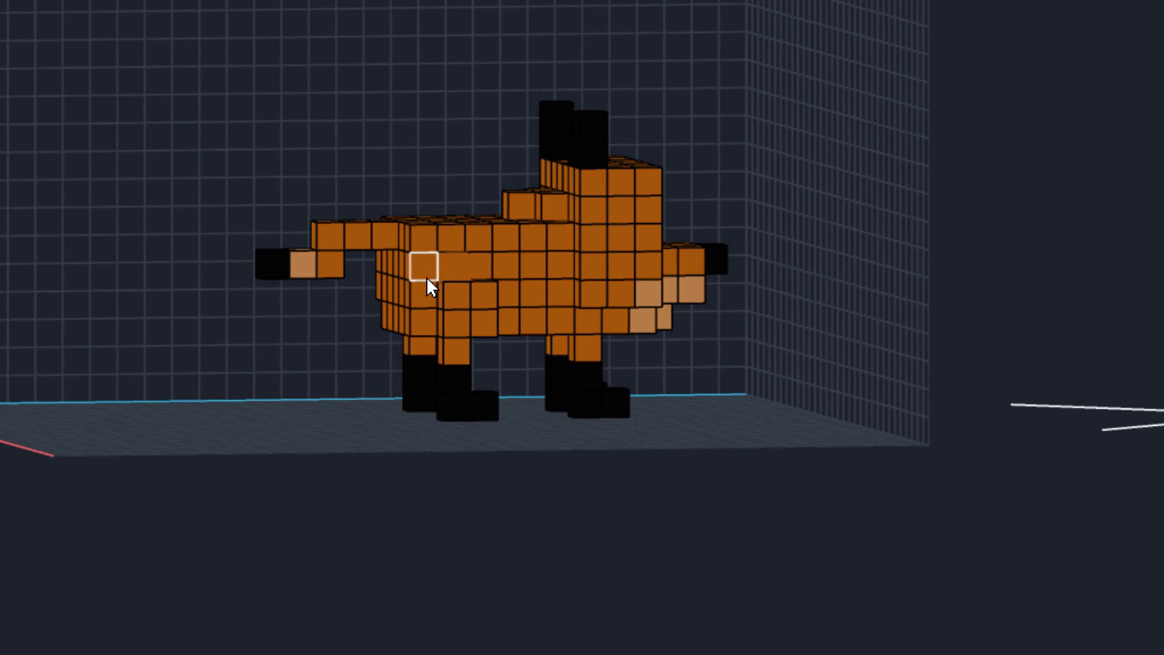
{"action": "middle_click_drag", "start_coordinate": [540, 372], "coordinate": [650, 343]}
{"action": "scroll", "coordinate": [660, 340], "scroll_direction": "up", "scroll_amount": 5}
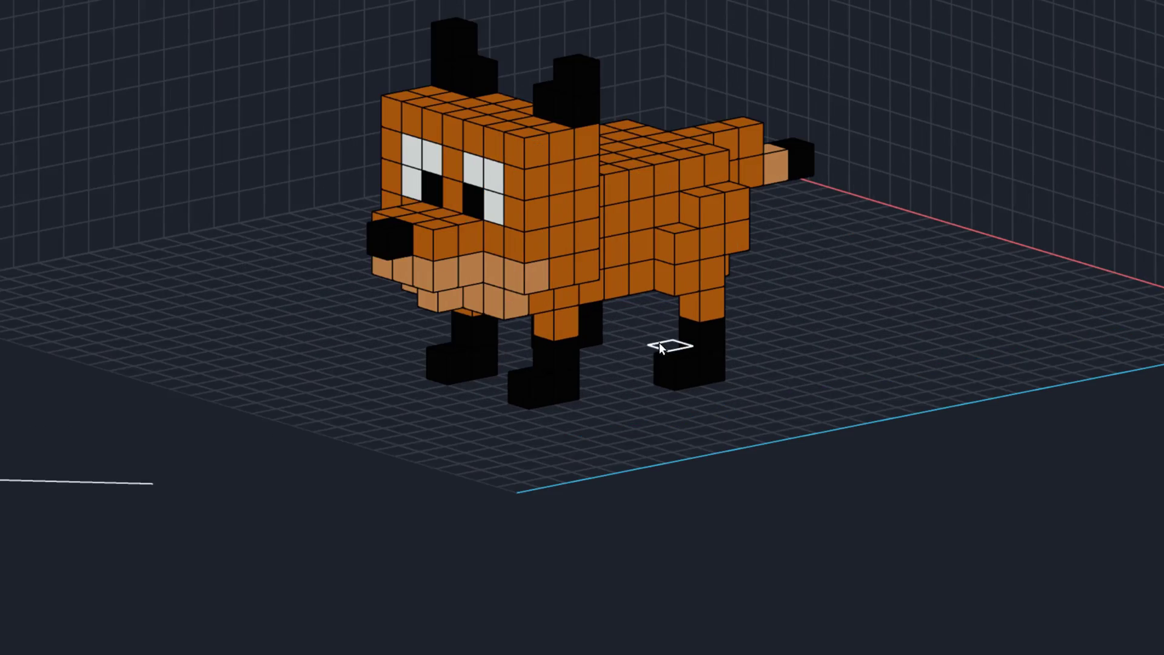